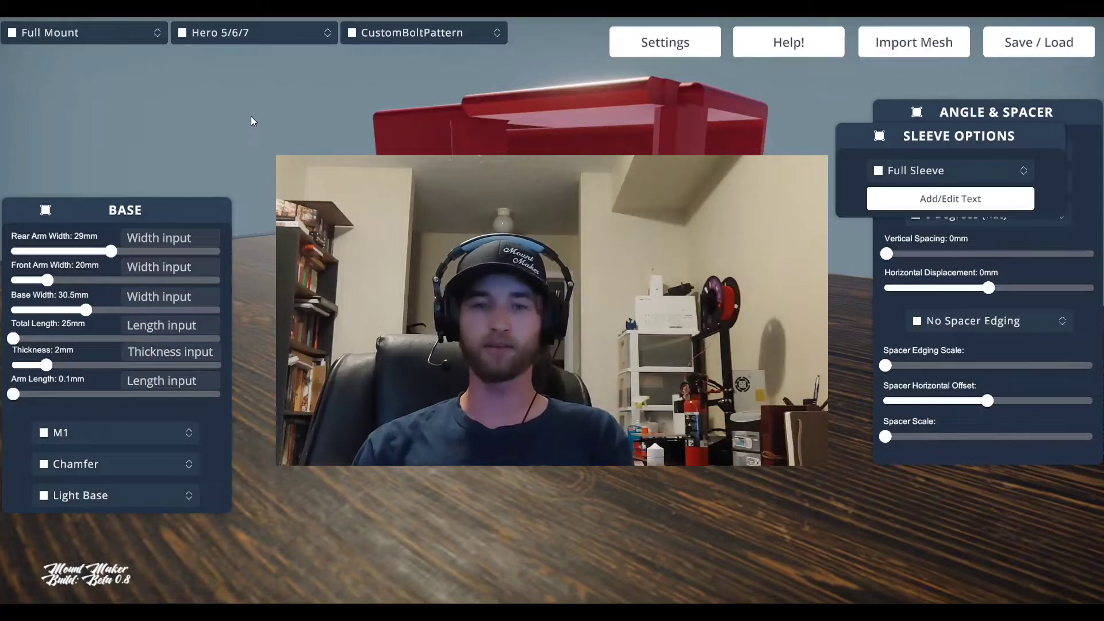
Move the Sleeve Options panel below the Angle & Spacer panel so that it no longer covers those settings
middle_drag(930, 323, 713, 320)
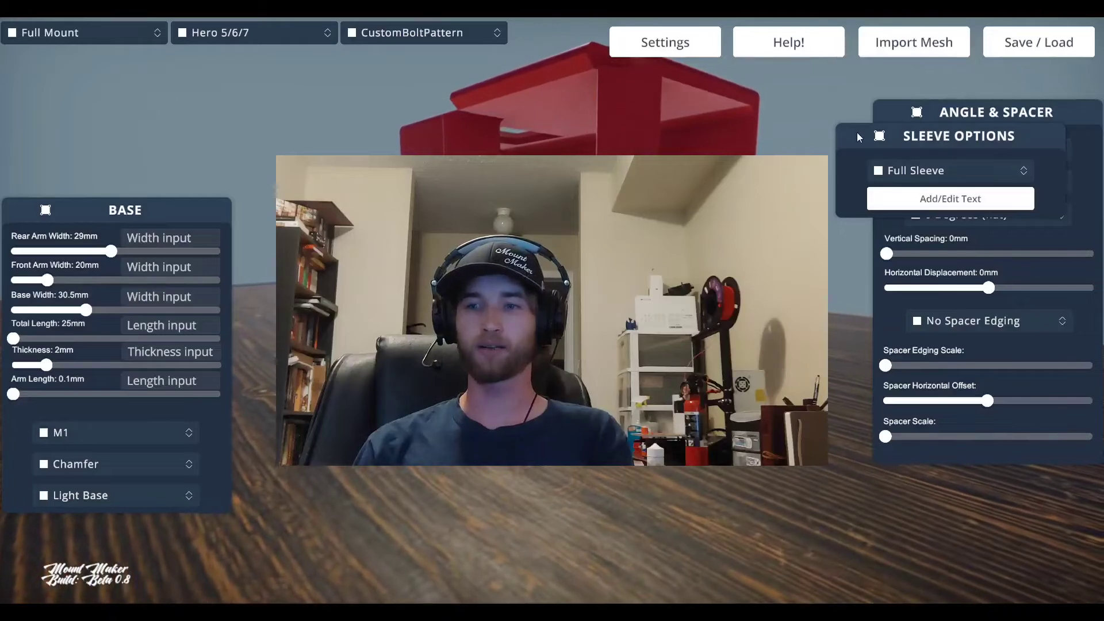
drag(857, 132, 897, 519)
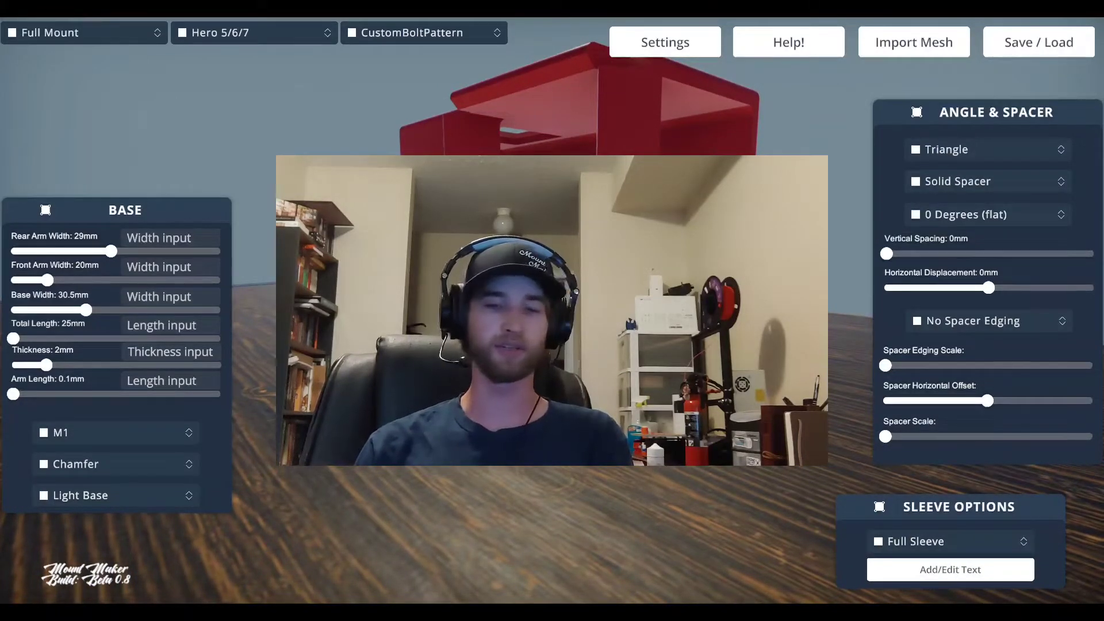
middle_drag(794, 506, 645, 526)
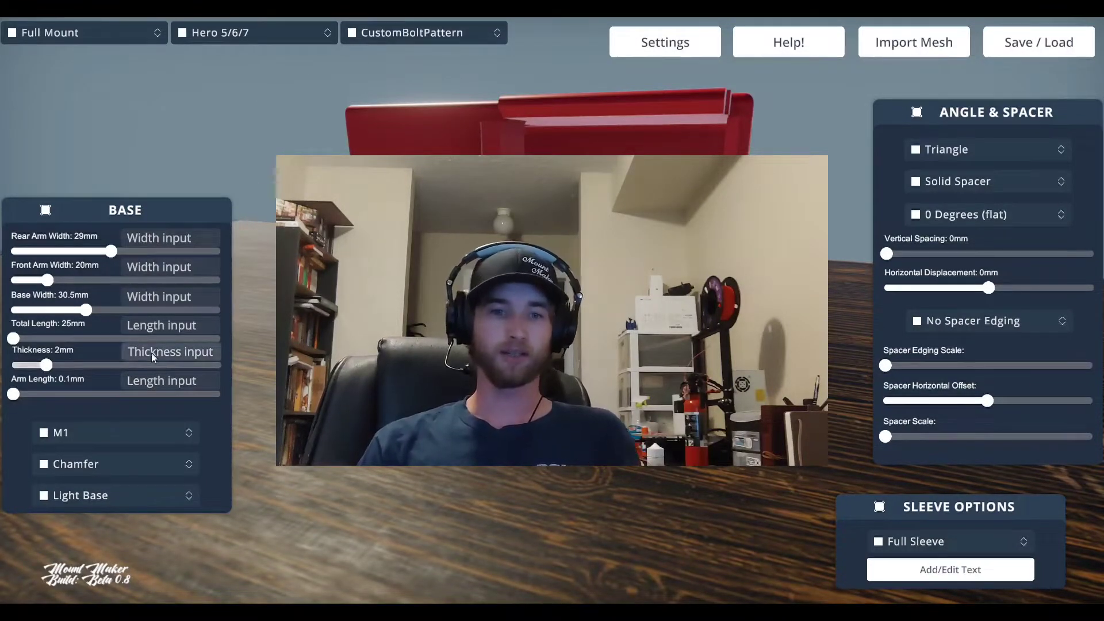
Set the total length of the mount's base to 44 mm
right_drag(547, 276, 380, 345)
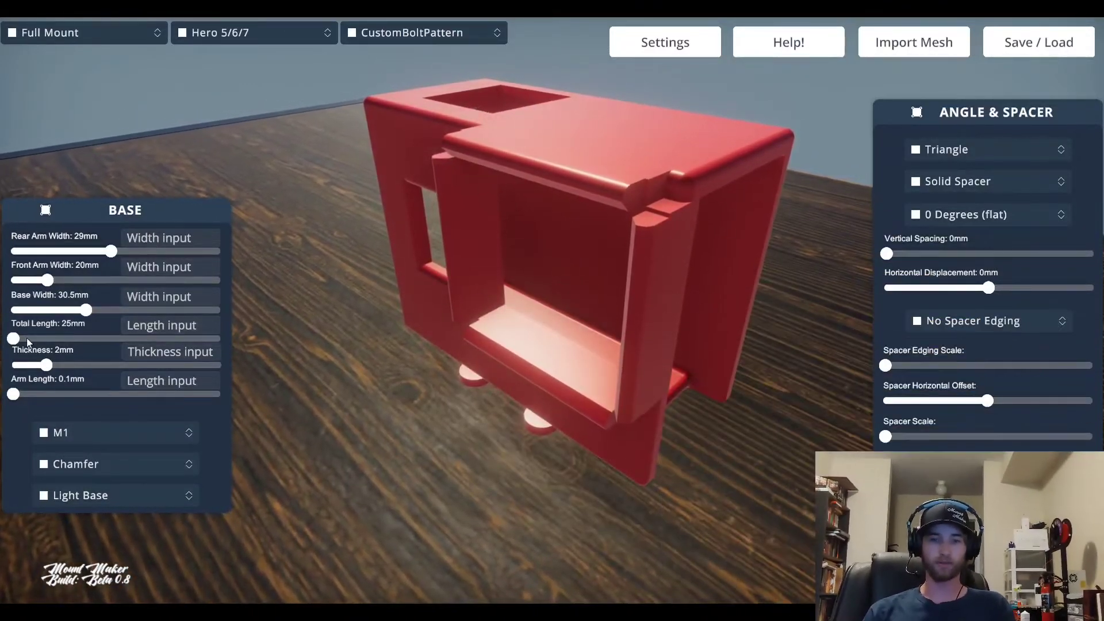
drag(63, 341, 171, 359)
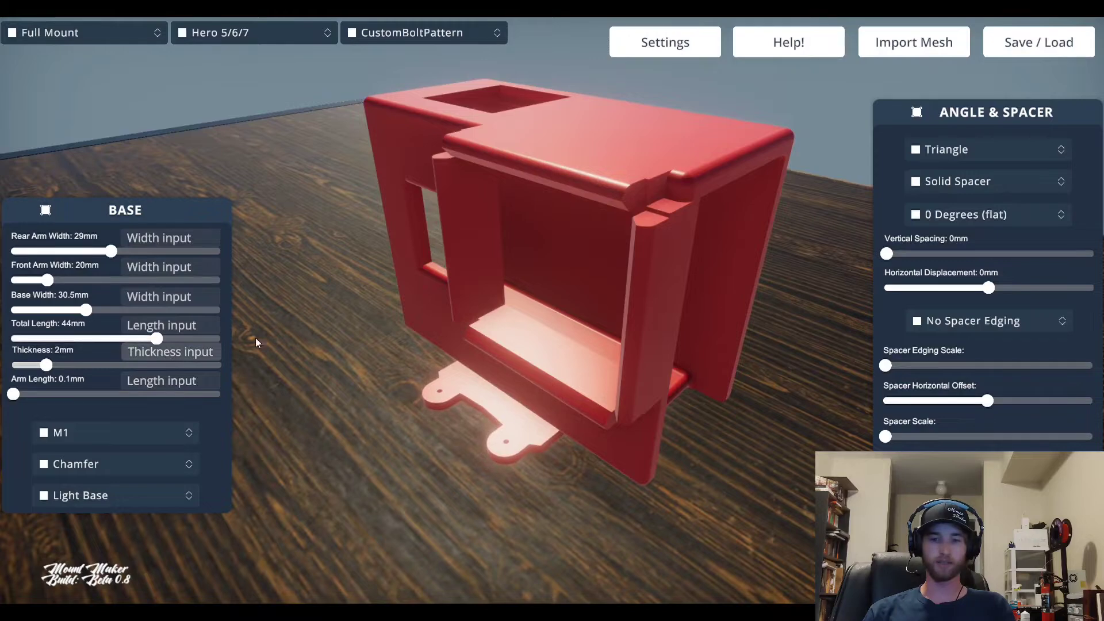
right_drag(291, 325, 316, 330)
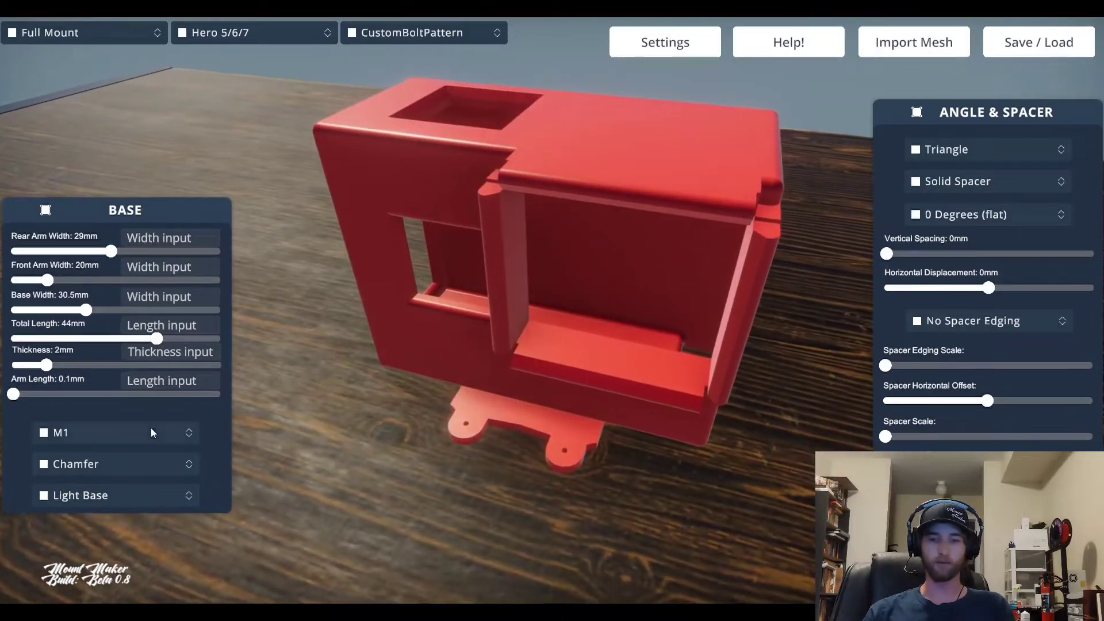
Try M4 as the bolt hole size for the base
click(152, 432)
click(139, 521)
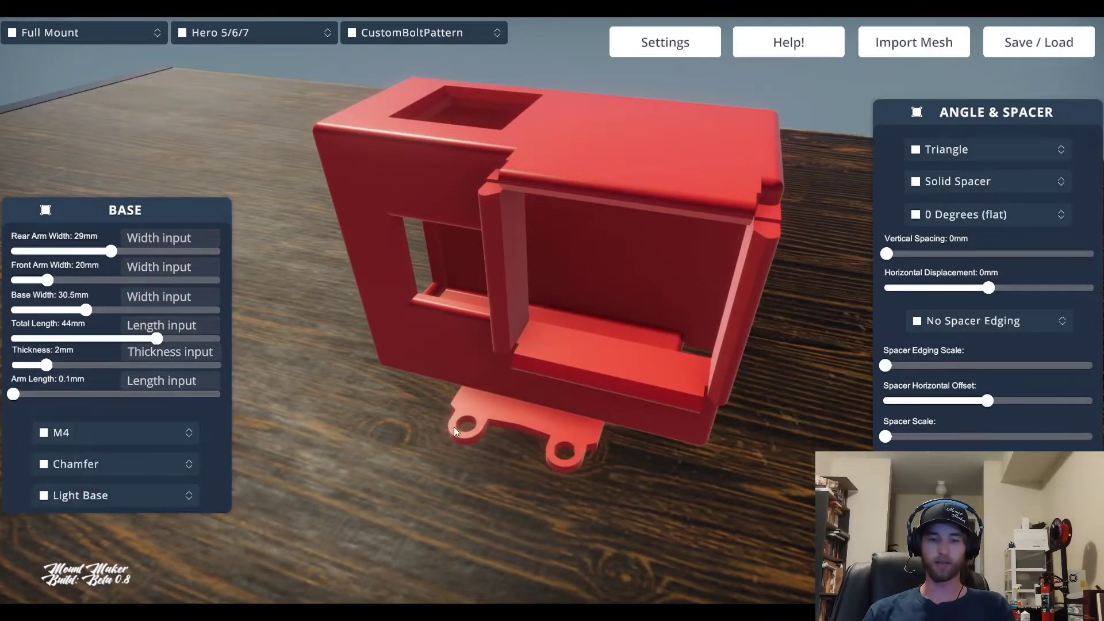
right_drag(454, 427, 238, 375)
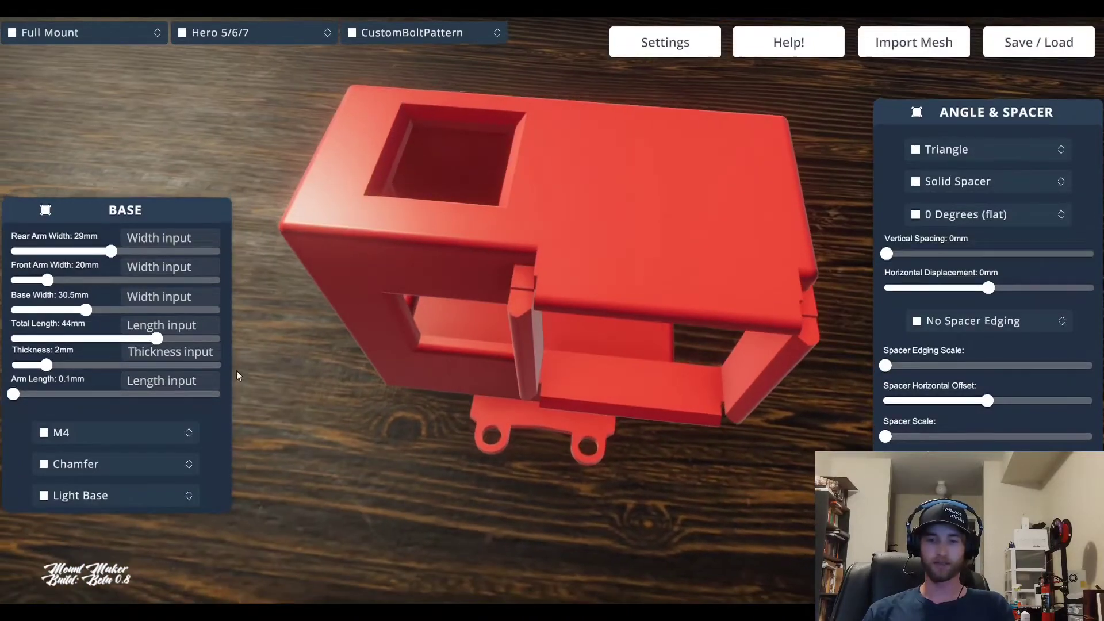
Set the bolt hole size of the base to M3 and inspect the mount around its base
click(132, 436)
click(119, 500)
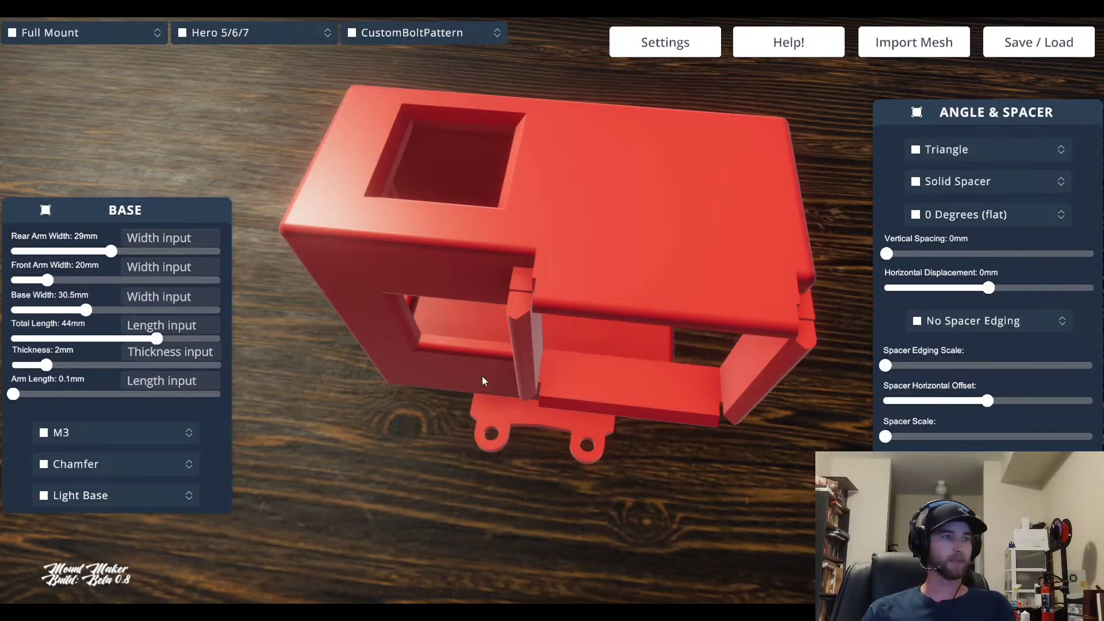
right_drag(482, 381, 599, 395)
scroll(548, 340, up, 3)
scroll(549, 343, up, 2)
scroll(480, 306, down, 5)
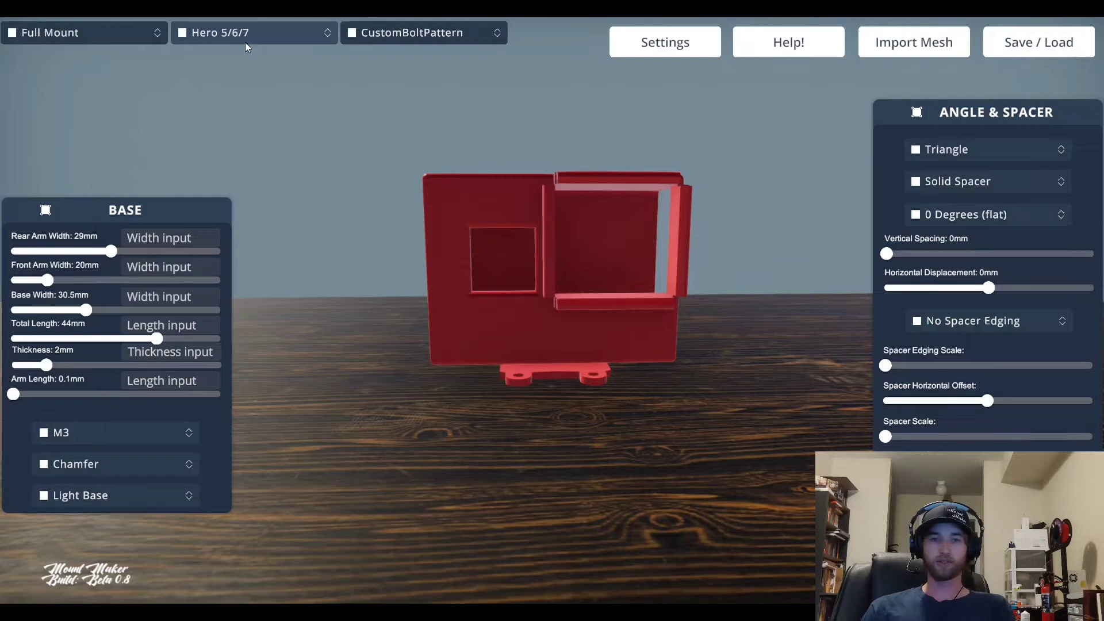
Browse the supported cameras and switch the mount's camera model to Action 2
click(298, 31)
drag(333, 57, 335, 67)
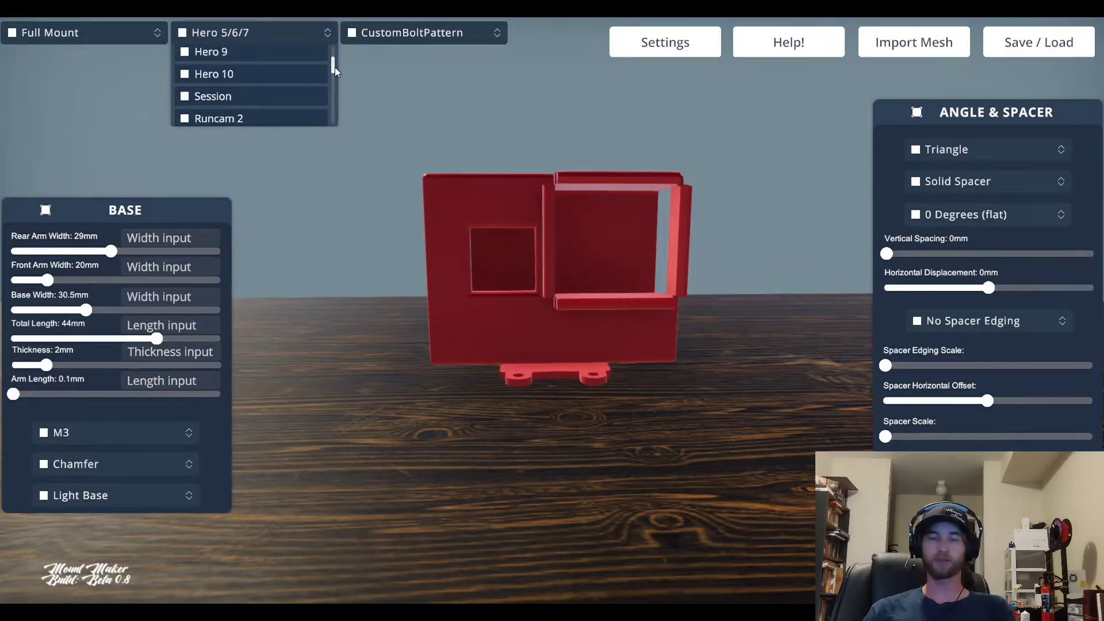
drag(334, 67, 335, 77)
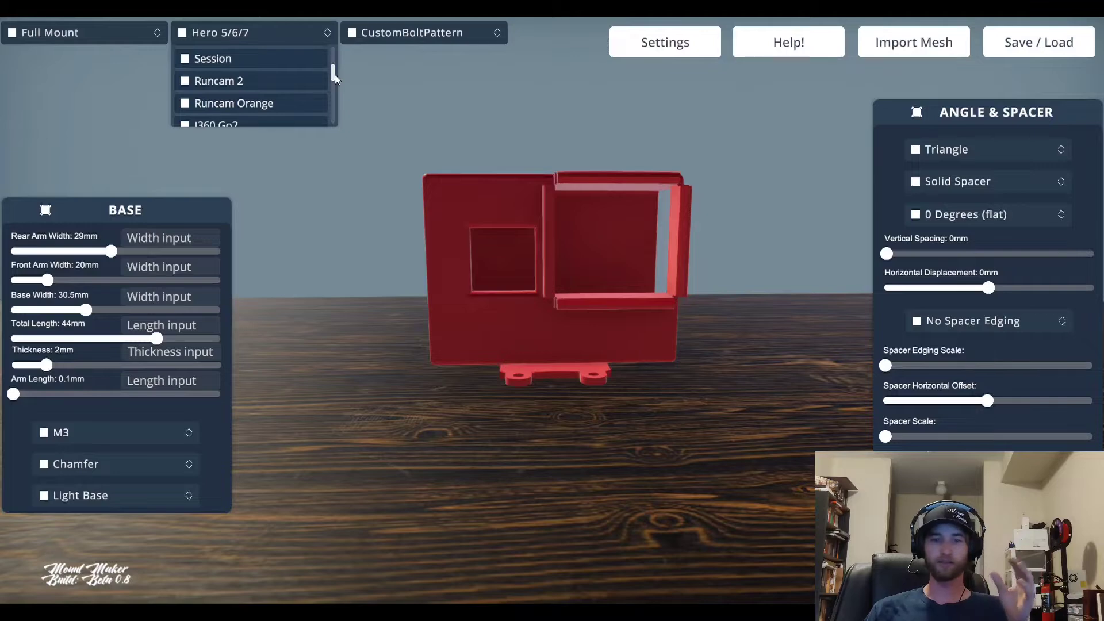
drag(335, 75, 335, 88)
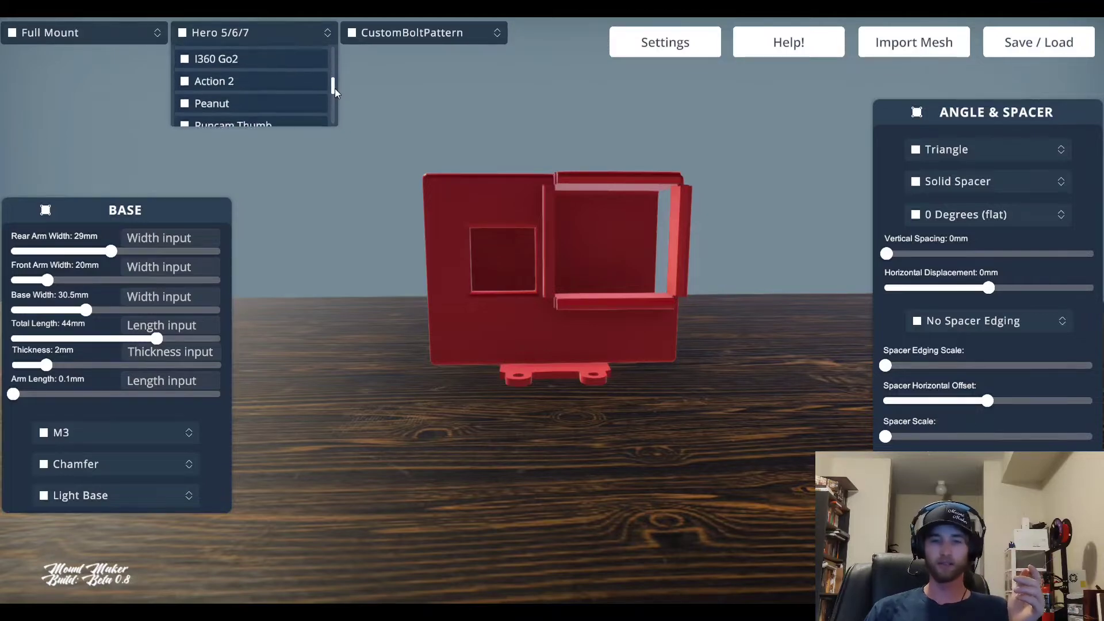
click(291, 74)
middle_drag(443, 145, 577, 190)
scroll(602, 206, up, 6)
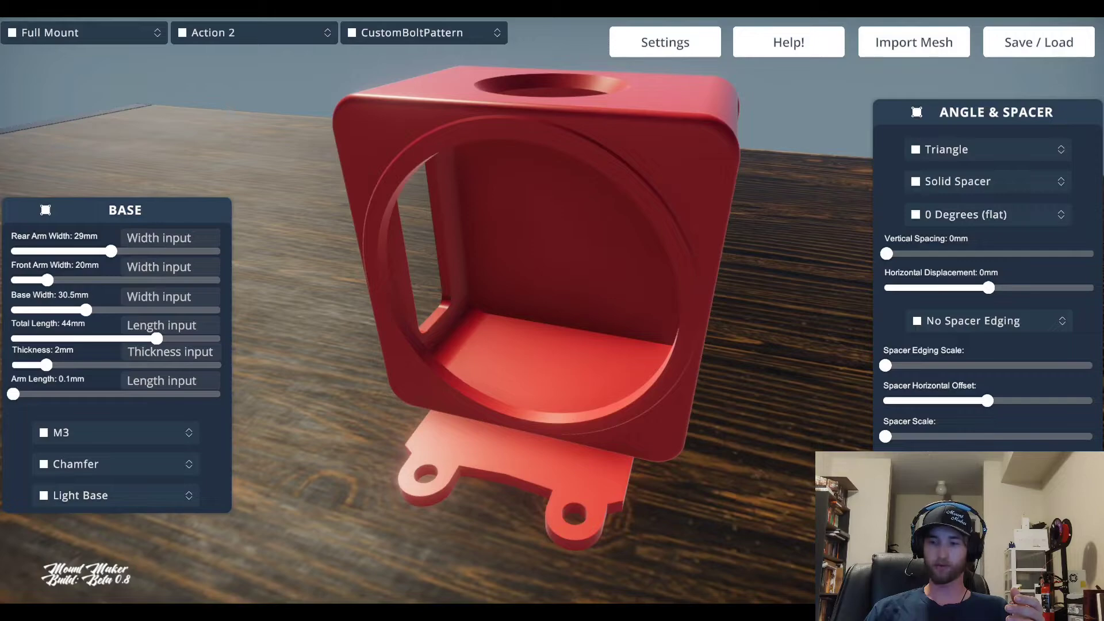
Inspect the Action 2 sleeve from several angles and raise it above the base with 4.5 mm of vertical spacing
middle_drag(616, 405, 717, 400)
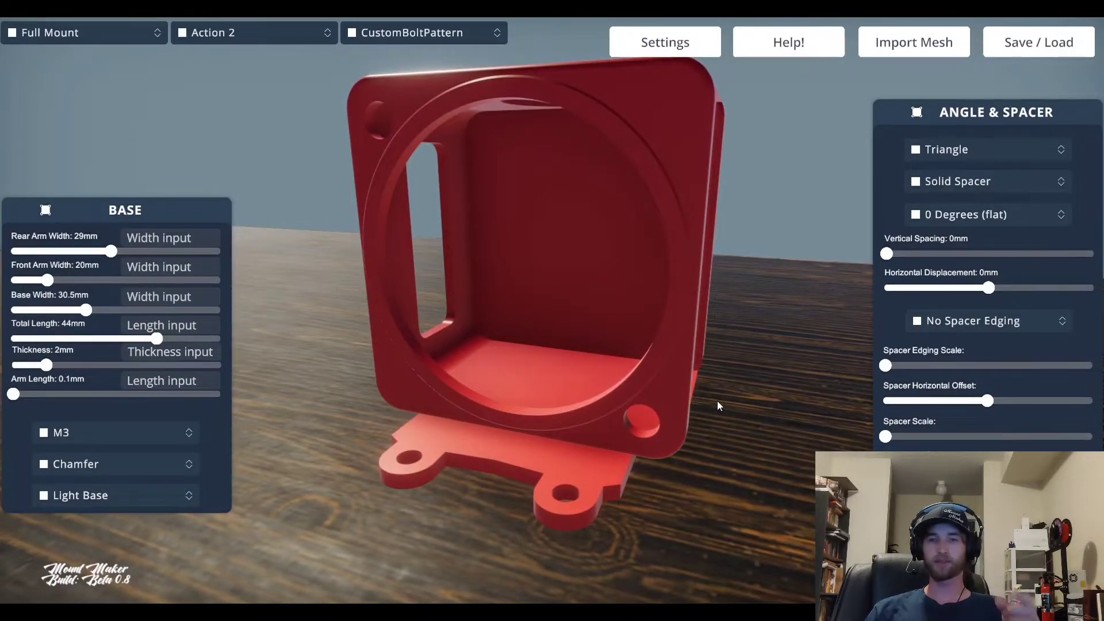
middle_drag(671, 402, 688, 361)
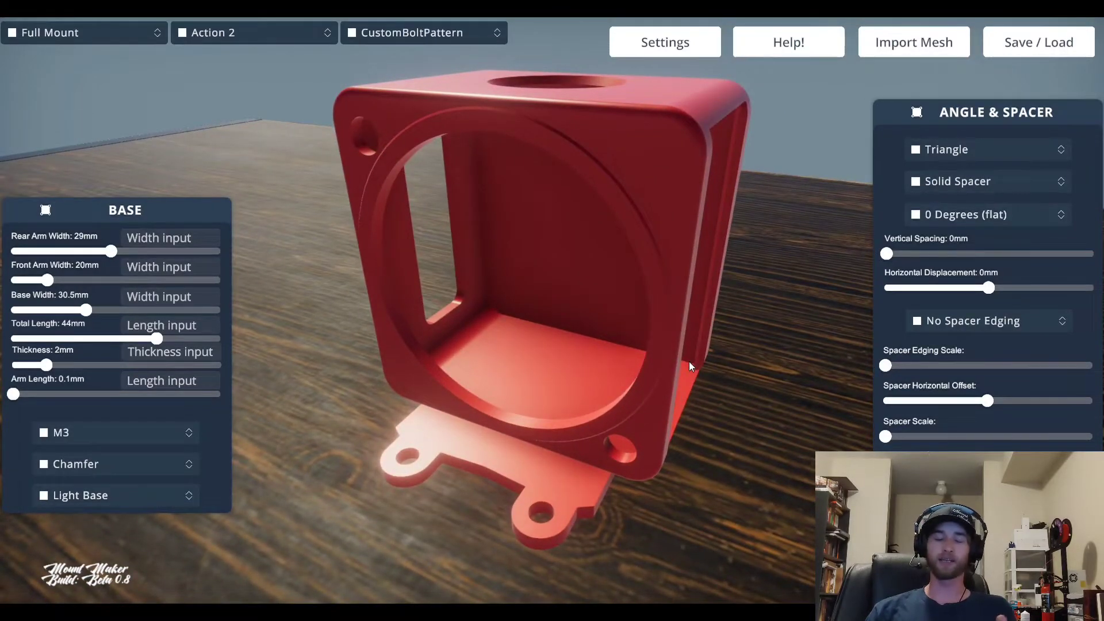
middle_drag(715, 367, 609, 355)
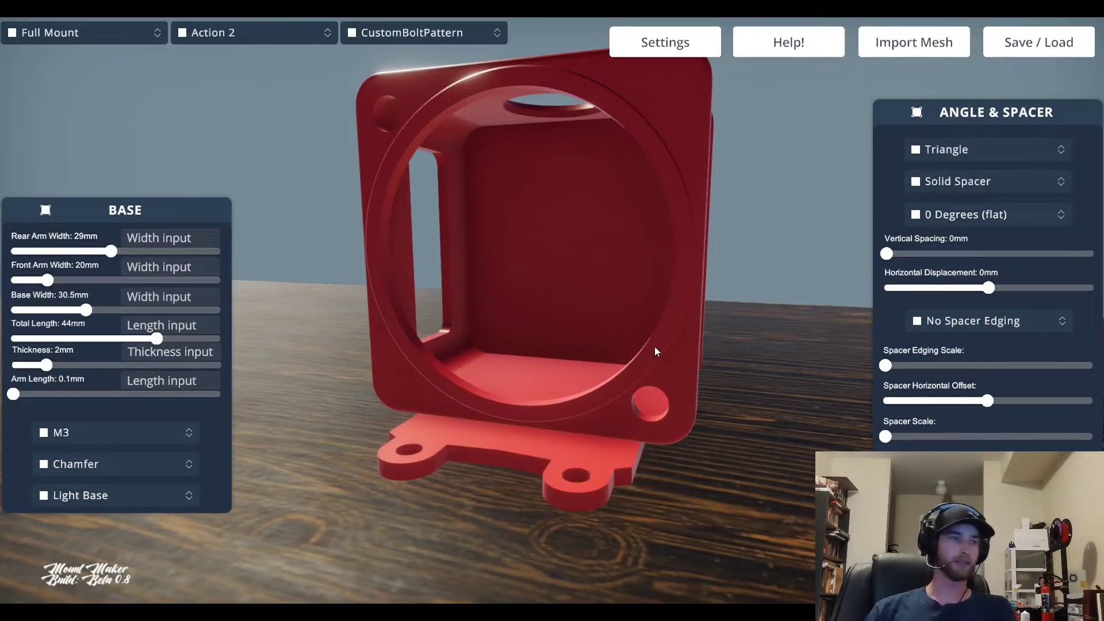
middle_drag(655, 351, 519, 164)
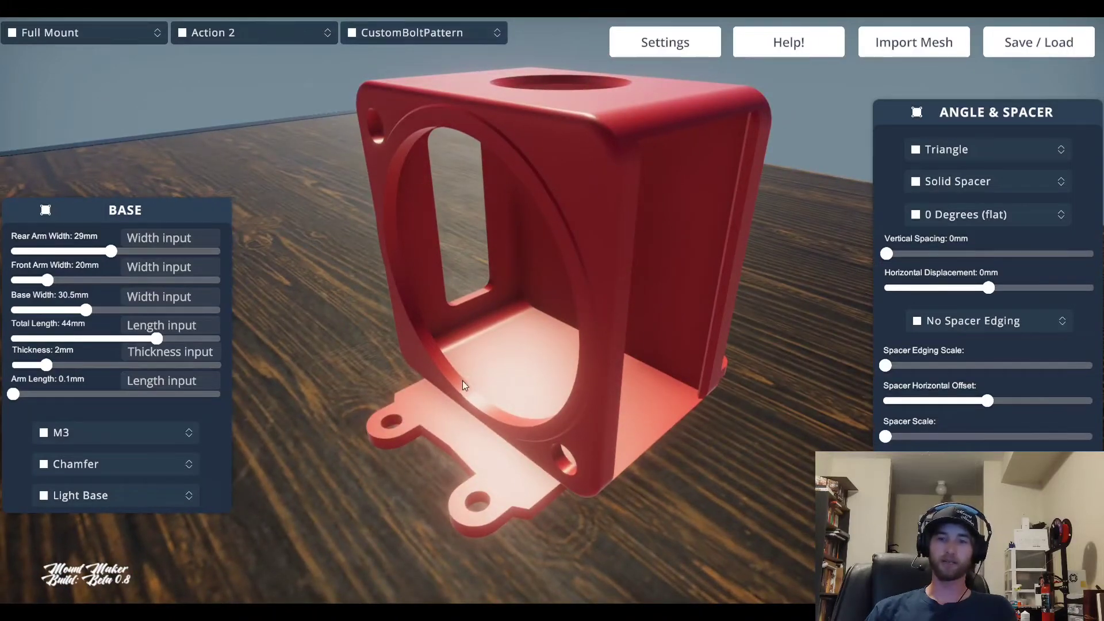
middle_drag(462, 381, 495, 349)
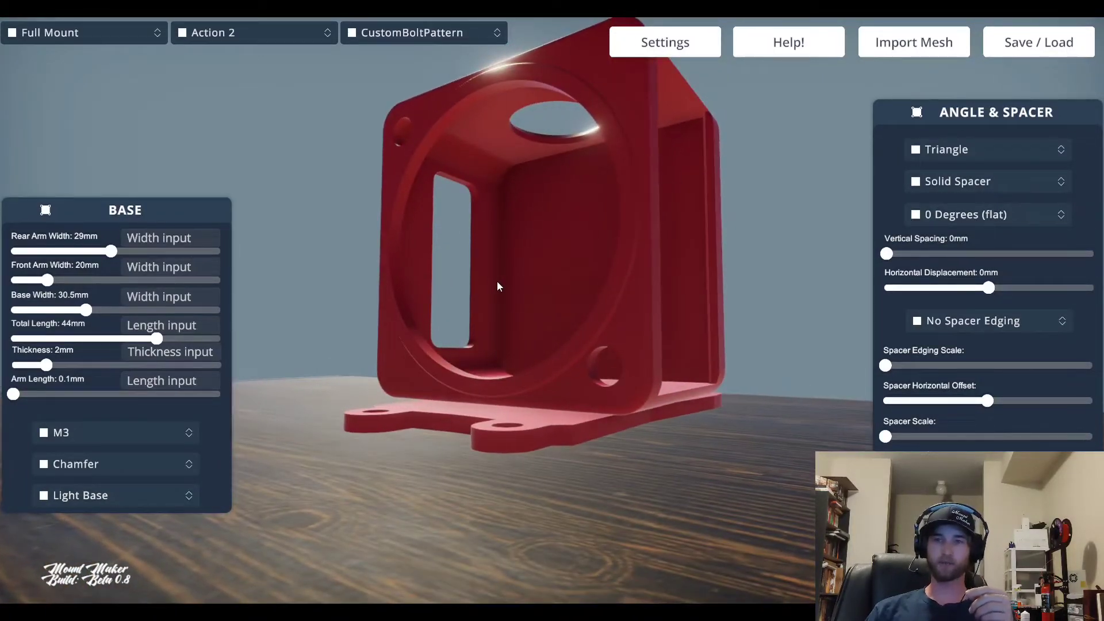
middle_drag(498, 286, 557, 324)
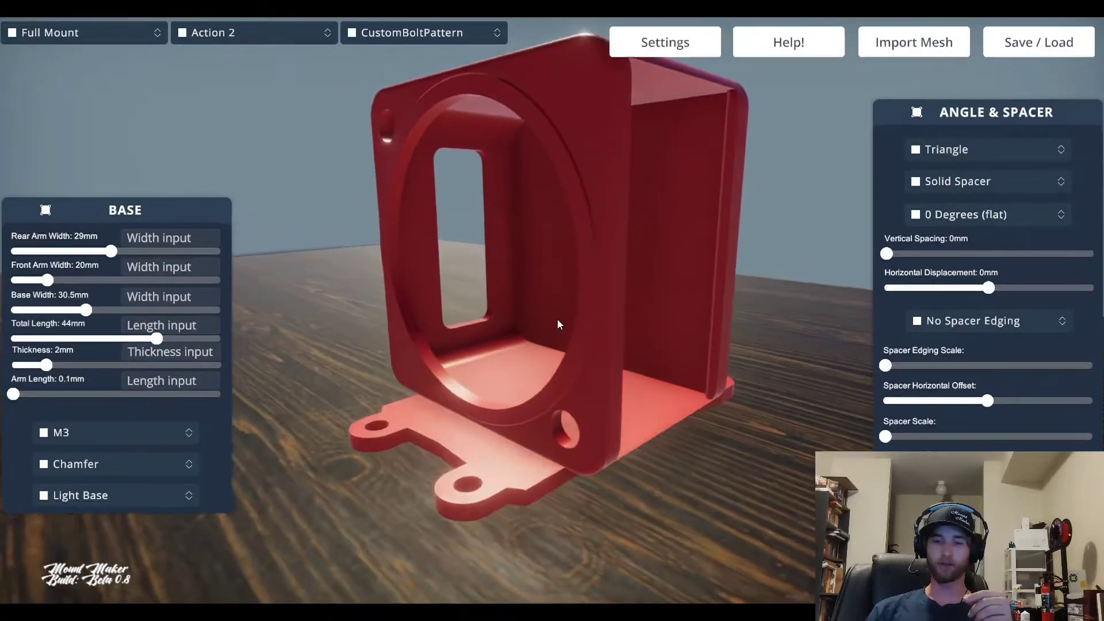
click(940, 255)
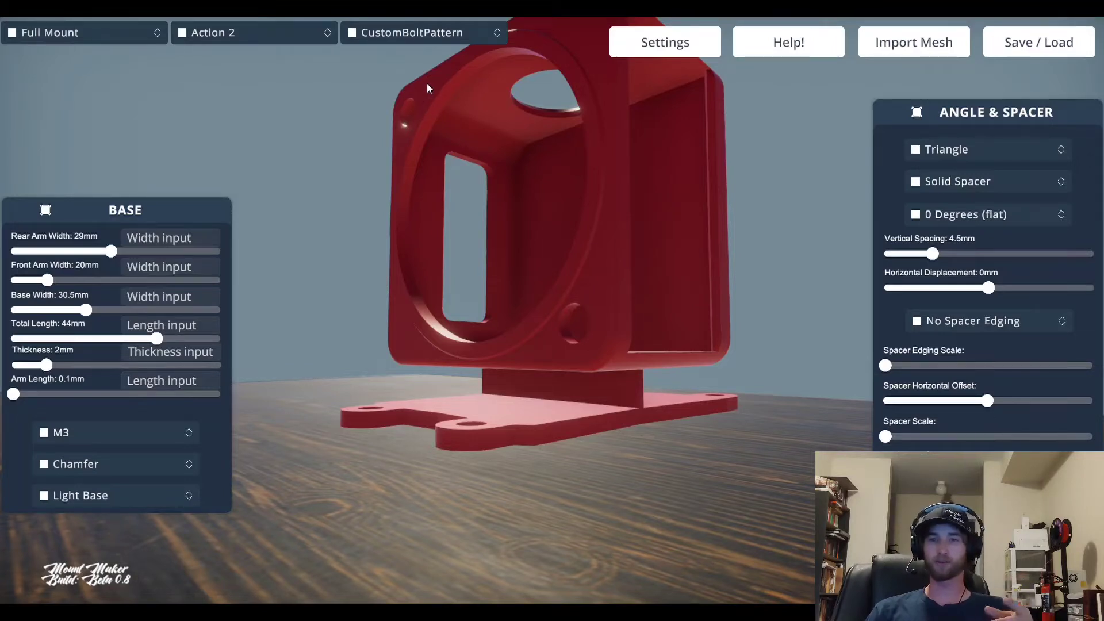
Switch the mount's base type to DJI FPV and view its long arms
click(440, 38)
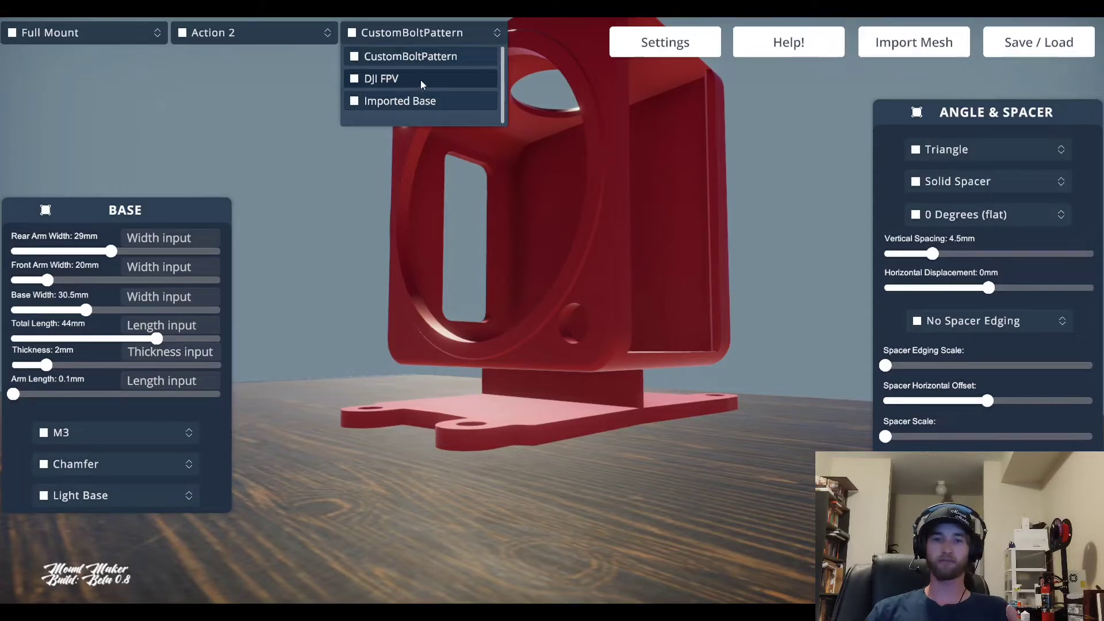
click(422, 84)
drag(534, 217, 476, 281)
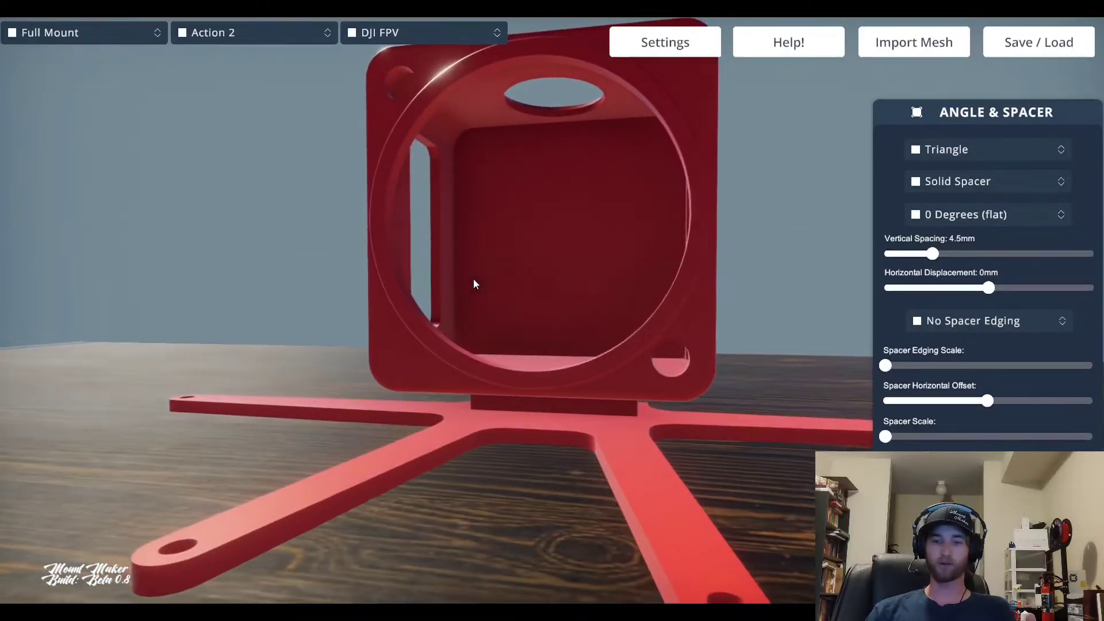
drag(506, 350, 584, 444)
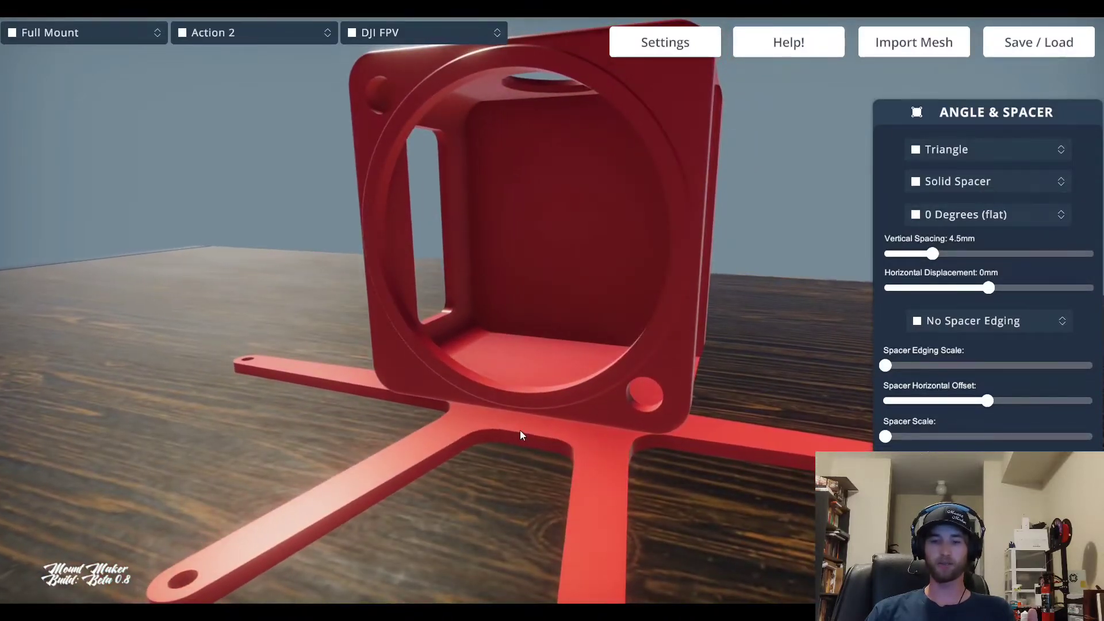
Adjust the scale of the spacer between sleeve and base, settling at nearly three quarters of its range
drag(731, 439, 834, 442)
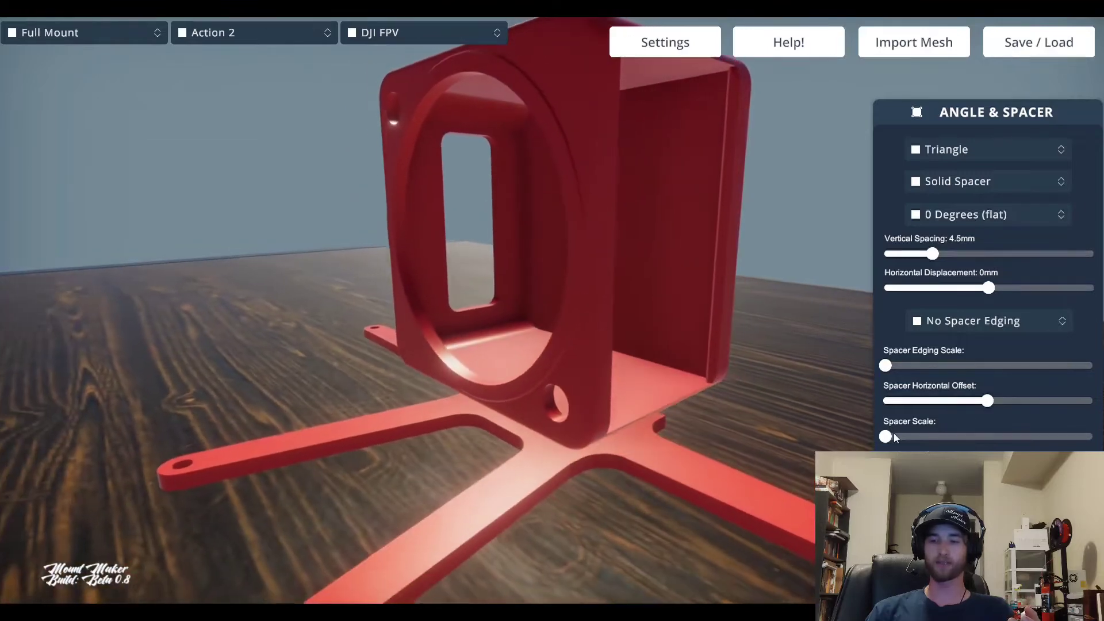
drag(1006, 444, 1020, 442)
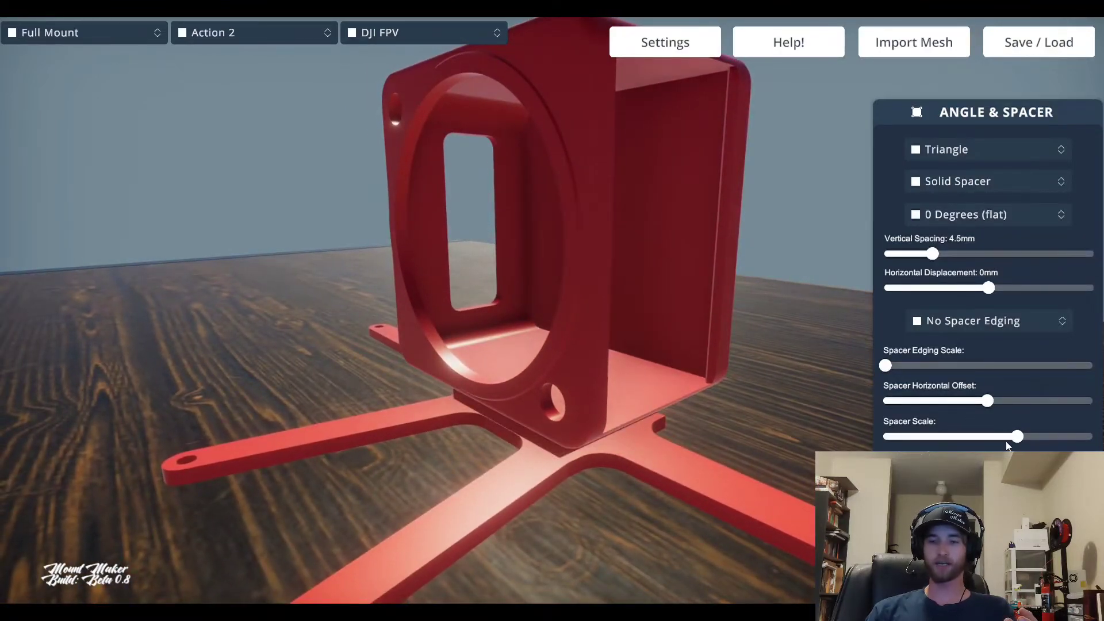
middle_drag(695, 468, 805, 458)
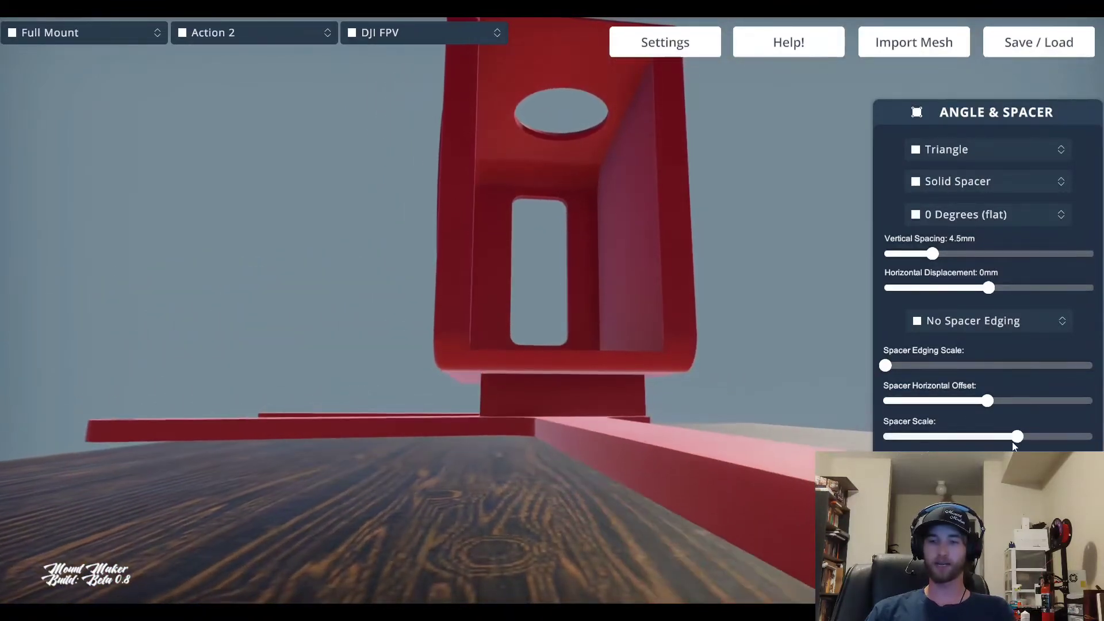
drag(1014, 438, 981, 442)
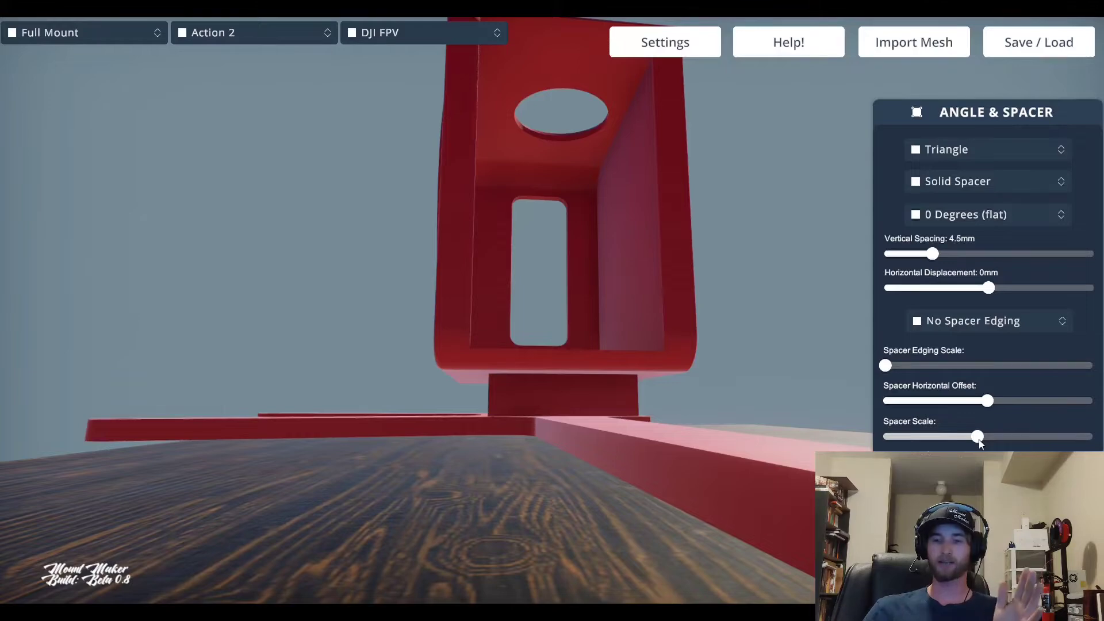
middle_drag(833, 399, 857, 402)
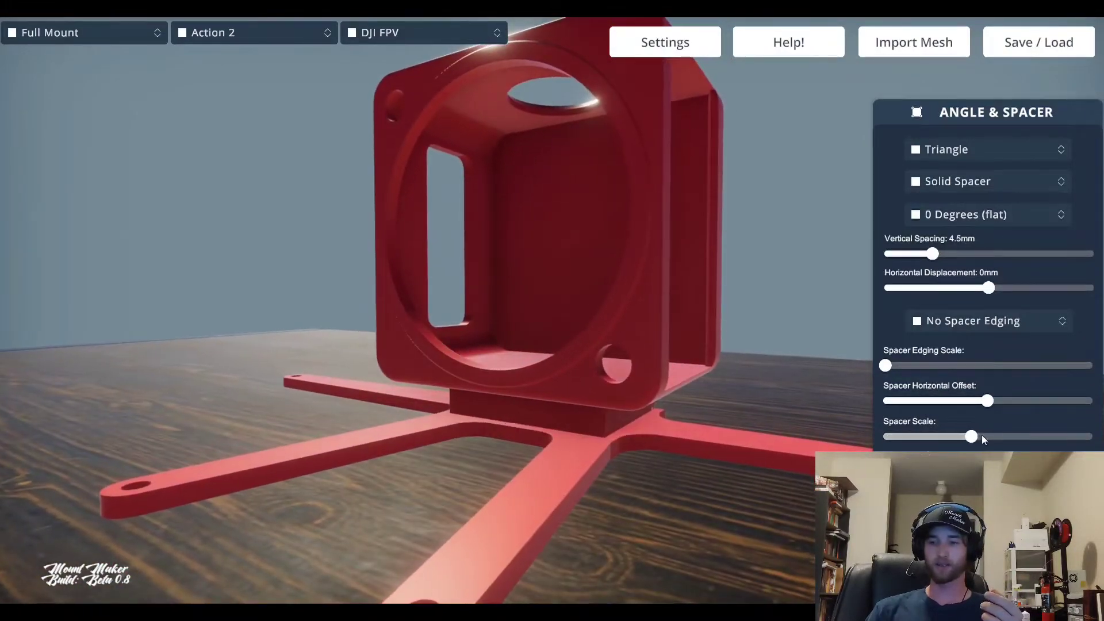
drag(980, 437, 1034, 436)
Set the vertical spacing between the base and the camera sleeve to 12.5 mm
middle_drag(781, 385, 923, 263)
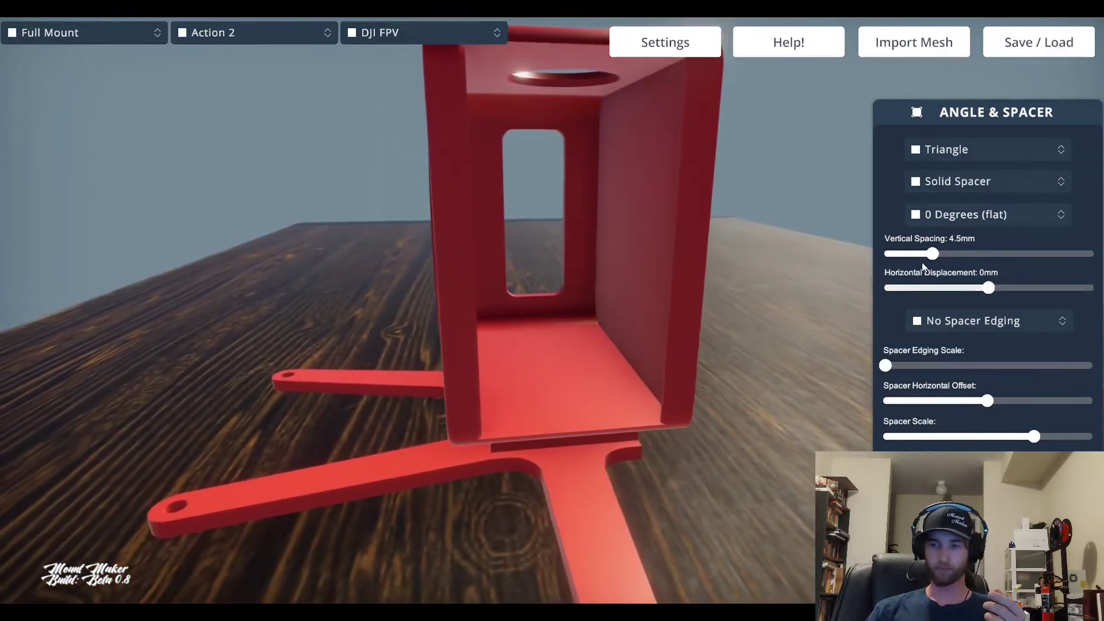
drag(933, 254, 1014, 254)
mouse_move(762, 346)
middle_down()
mouse_move(768, 375)
mouse_move(732, 374)
mouse_move(770, 330)
middle_up()
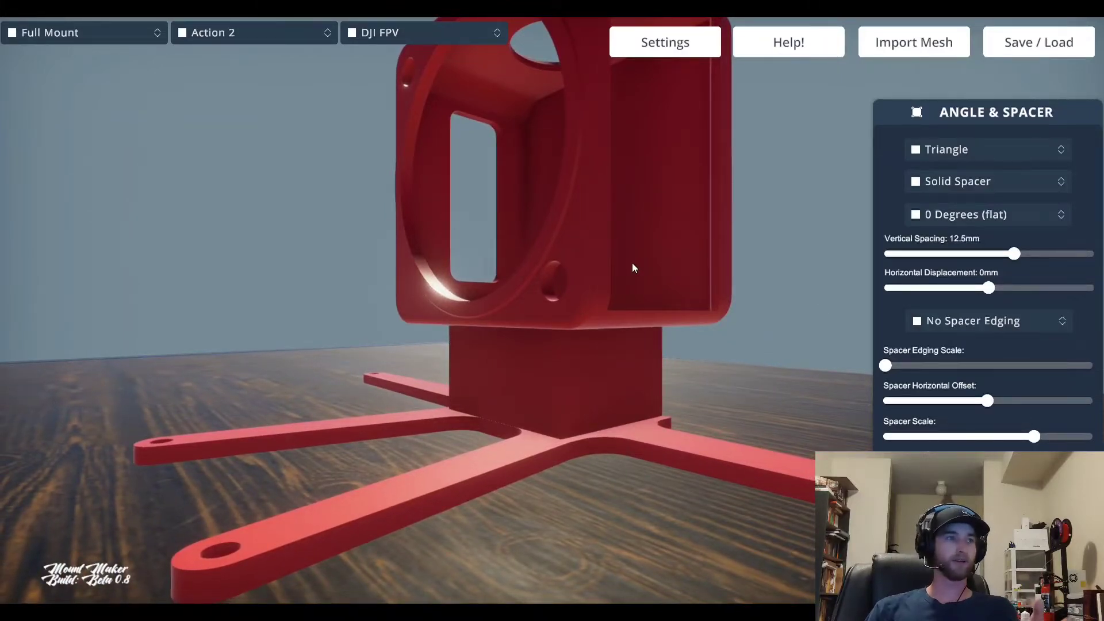
middle_drag(656, 276, 396, 136)
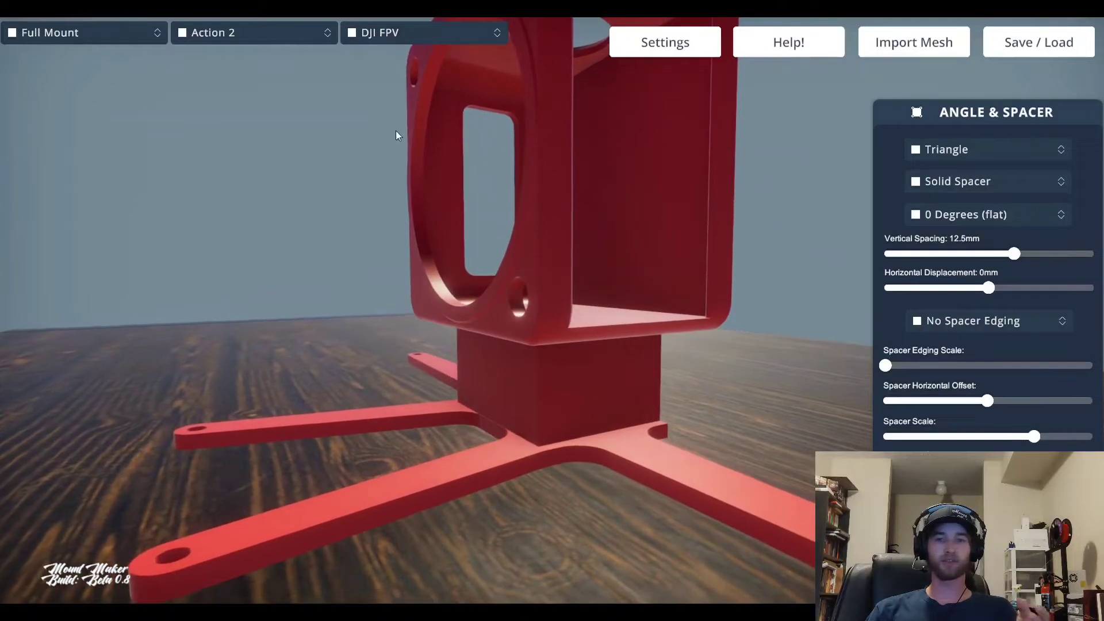
Switch the base type back to CustomBoltPattern and set the base thickness to 2 mm
click(379, 33)
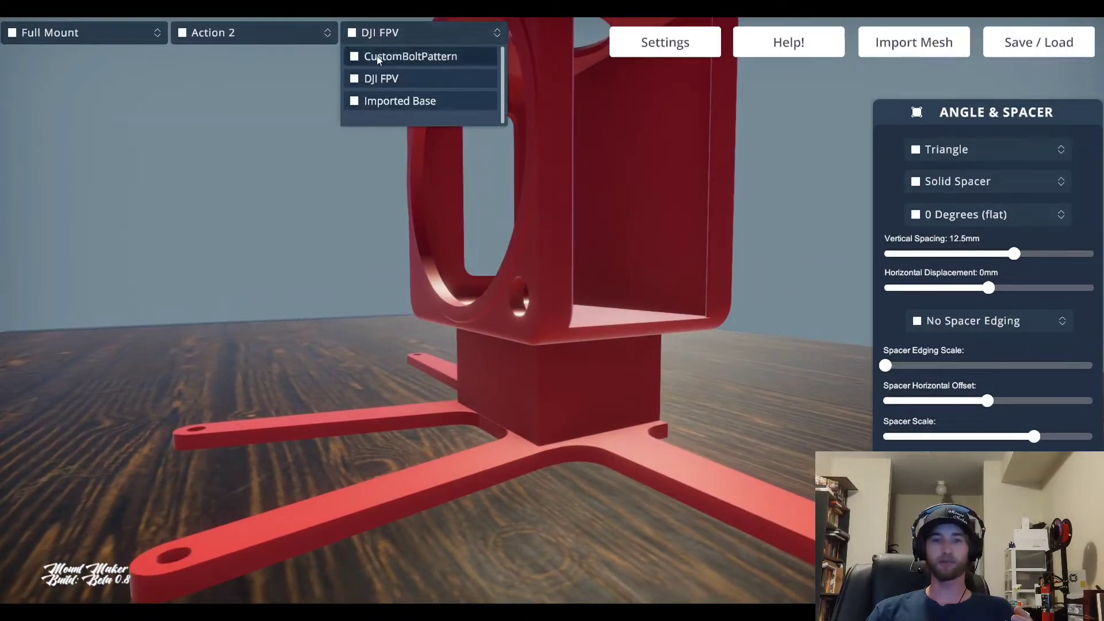
click(378, 57)
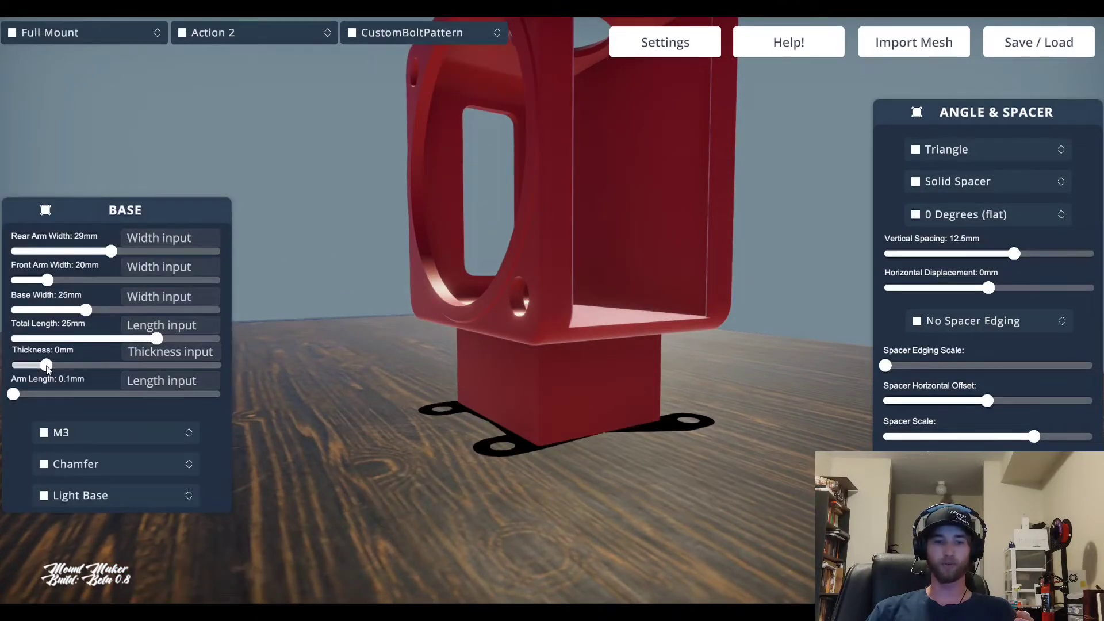
drag(46, 367, 42, 367)
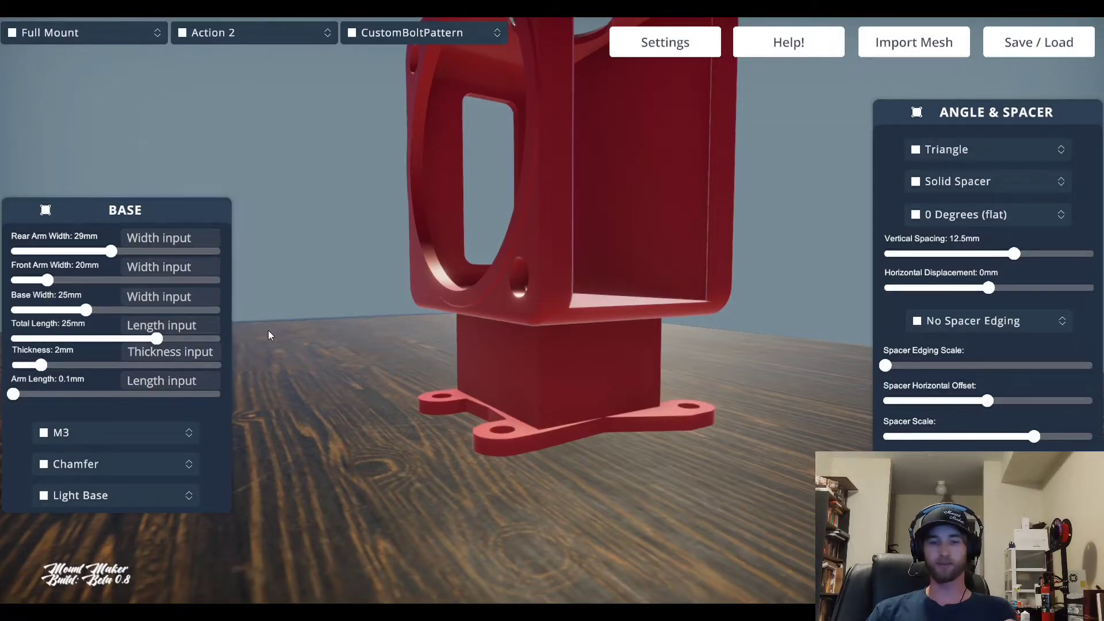
Try a base thickness of 0 mm and set it back to 2 mm
middle_drag(353, 302, 364, 303)
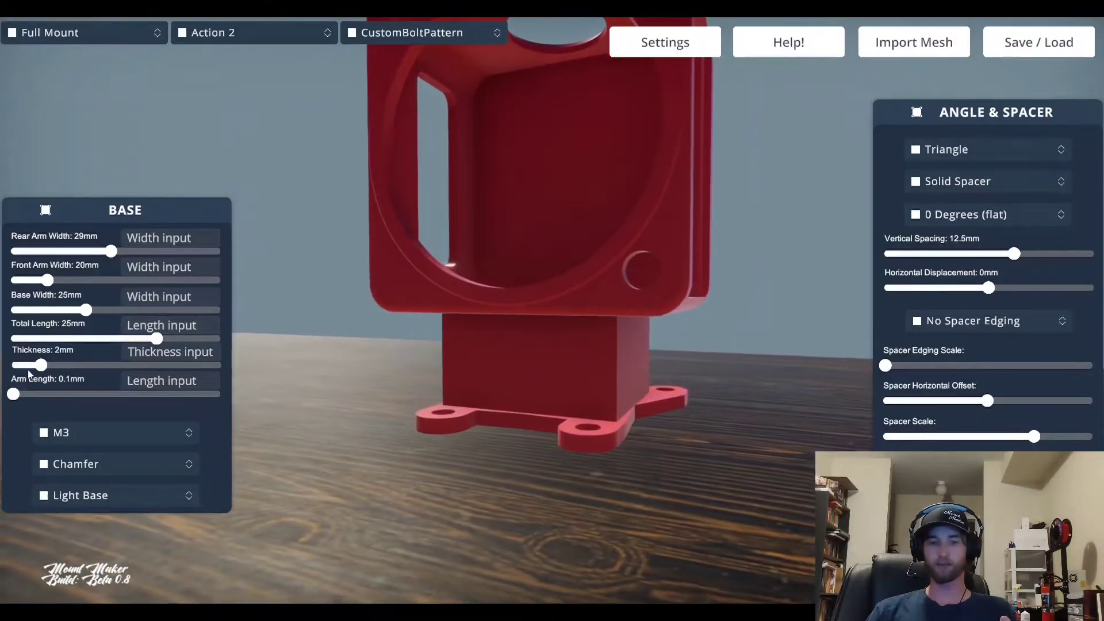
drag(41, 367, 0, 368)
click(198, 354)
text(0)
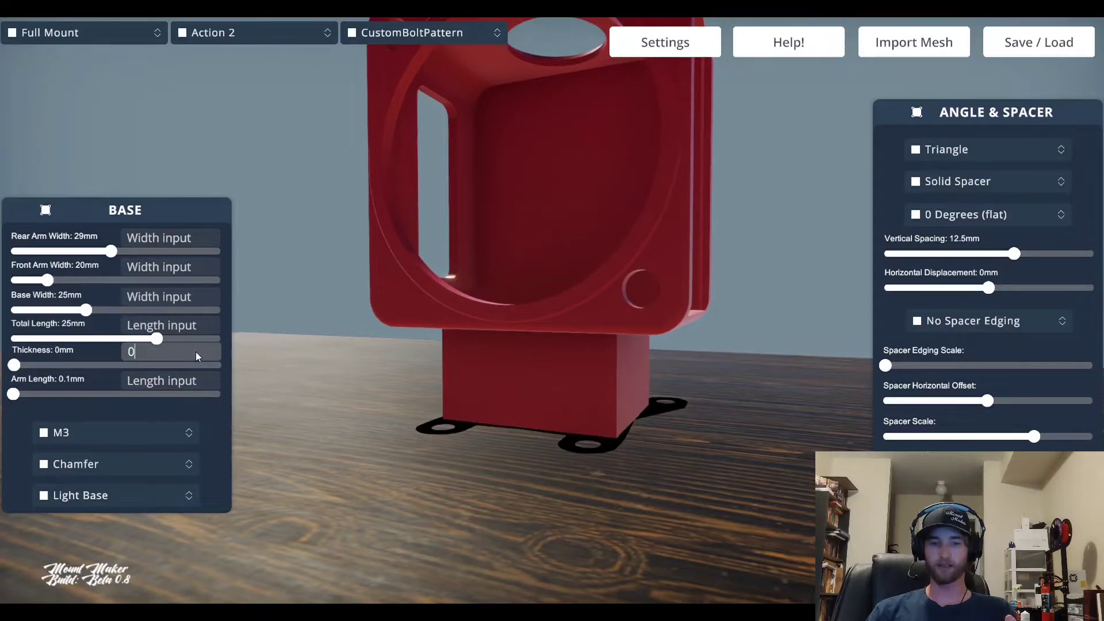
drag(17, 367, 39, 367)
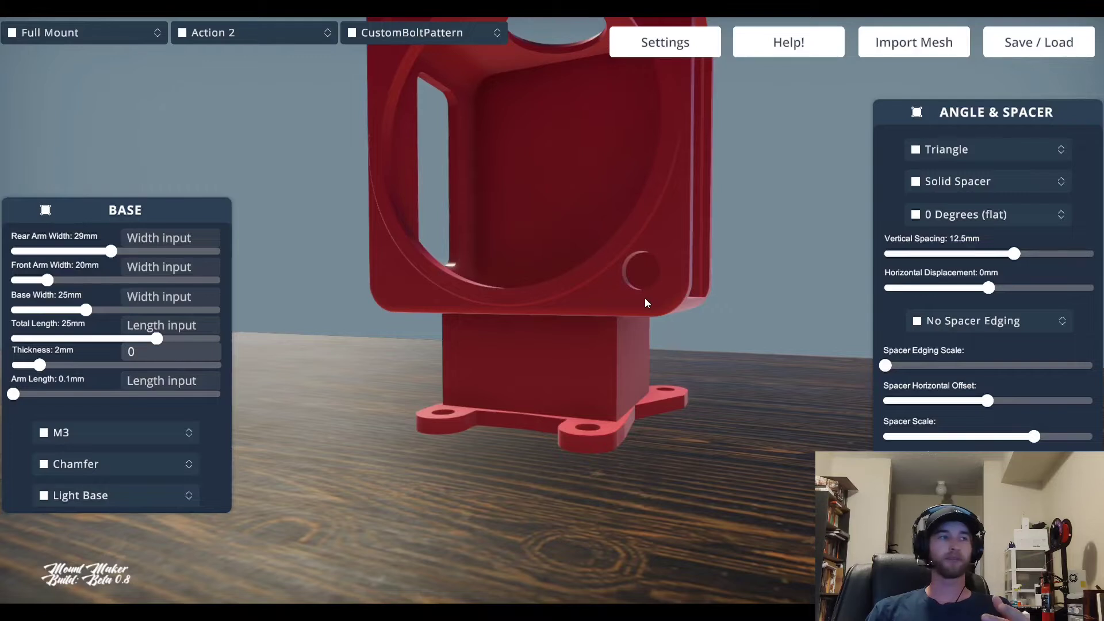
click(1006, 323)
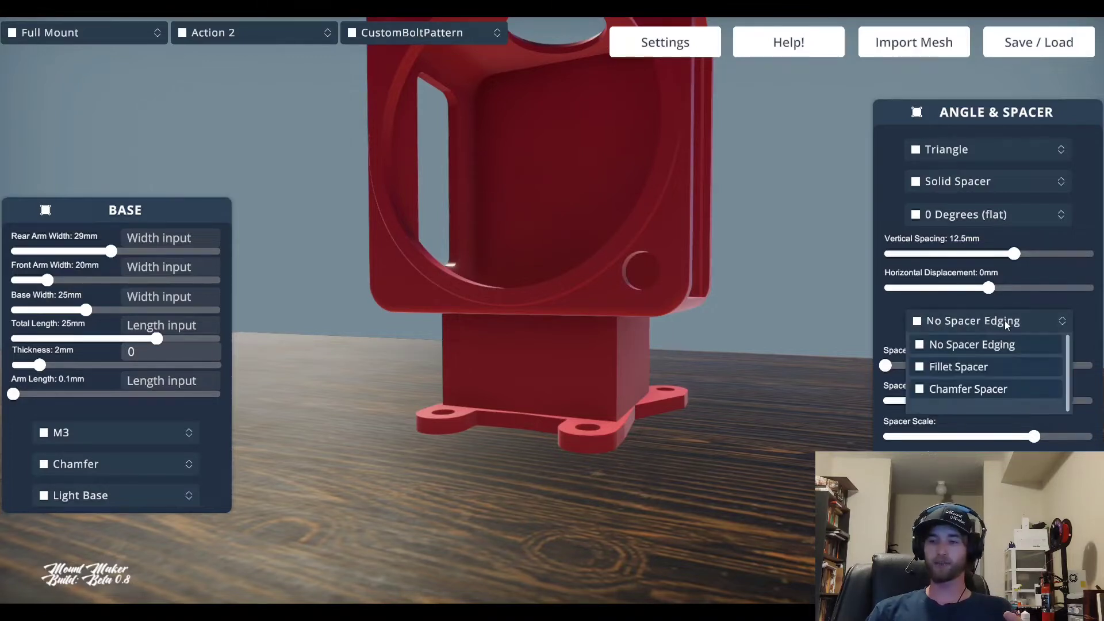
click(886, 316)
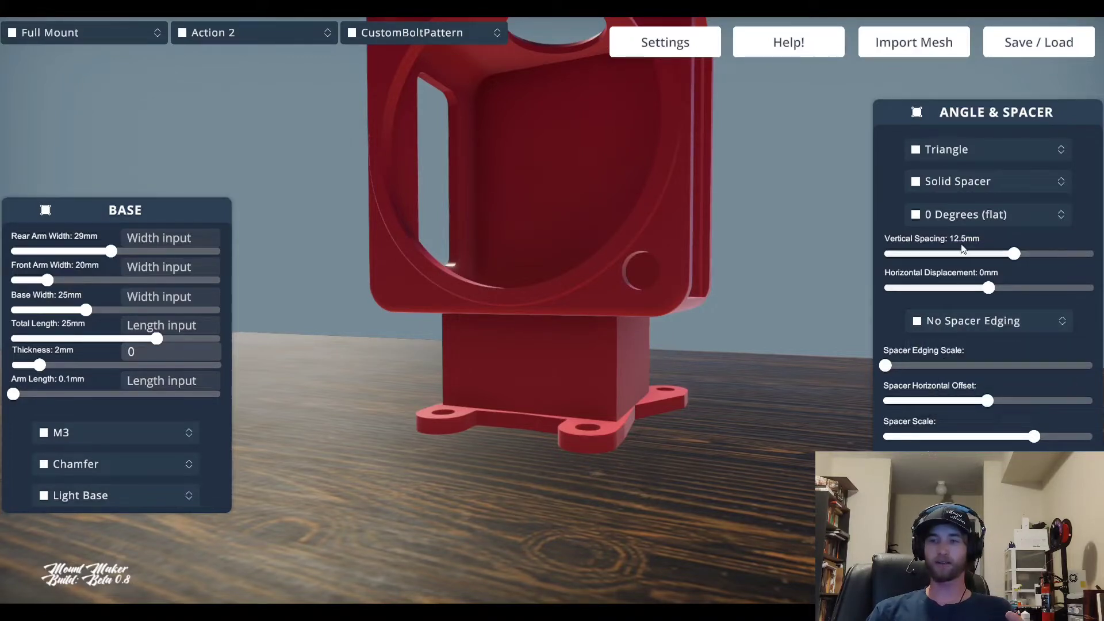
click(958, 188)
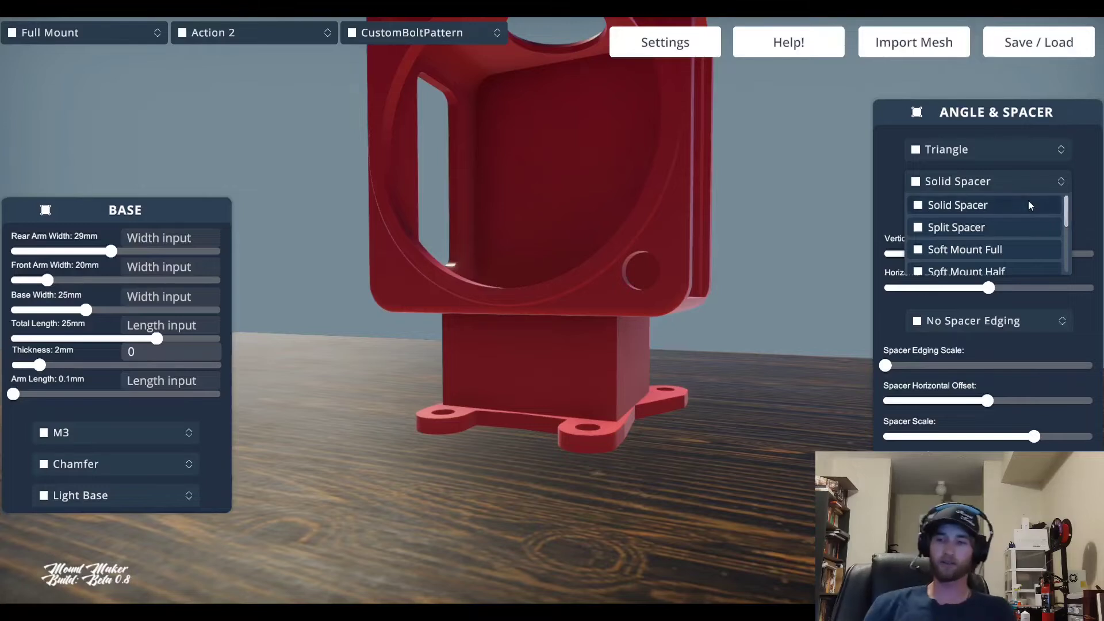
click(1088, 183)
Try the Split Spacer type and switch the spacer to Soft Mount Full
click(1018, 173)
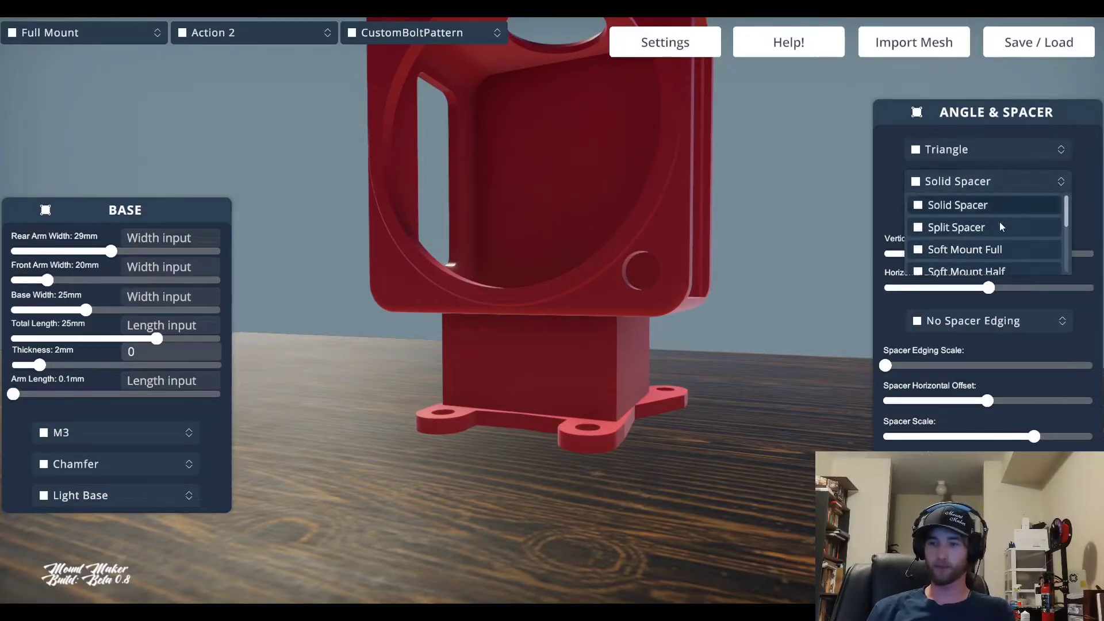
click(978, 228)
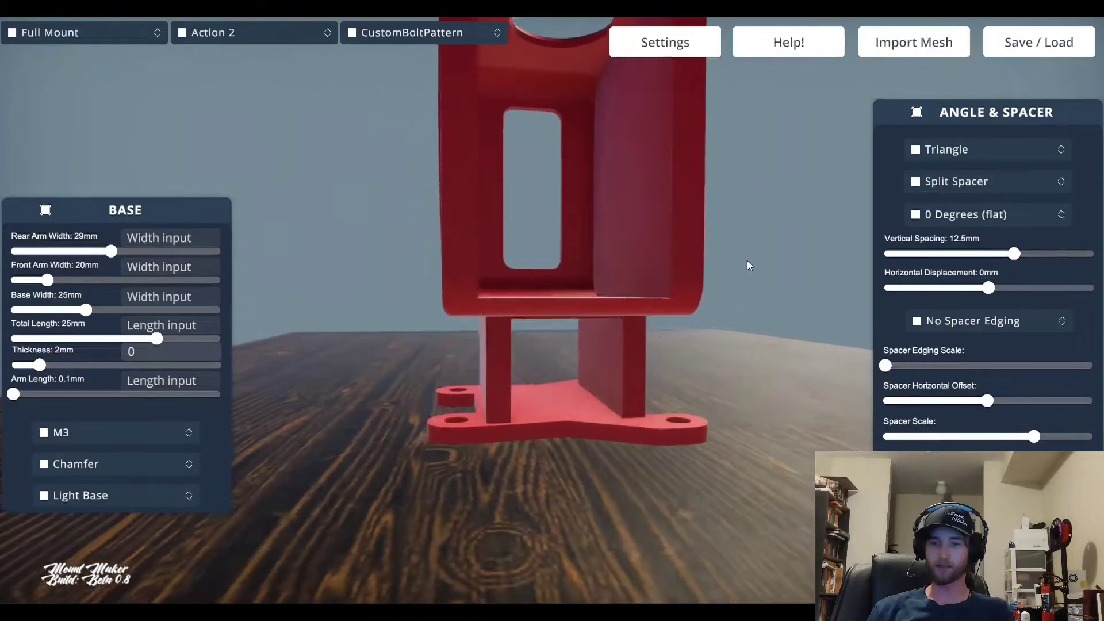
click(907, 182)
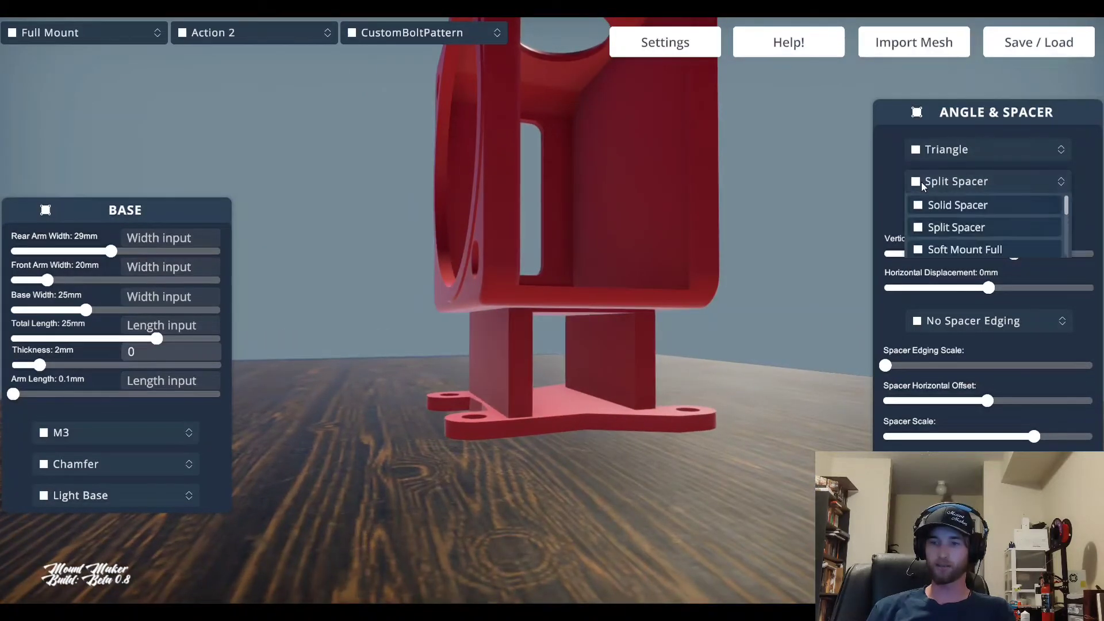
click(987, 251)
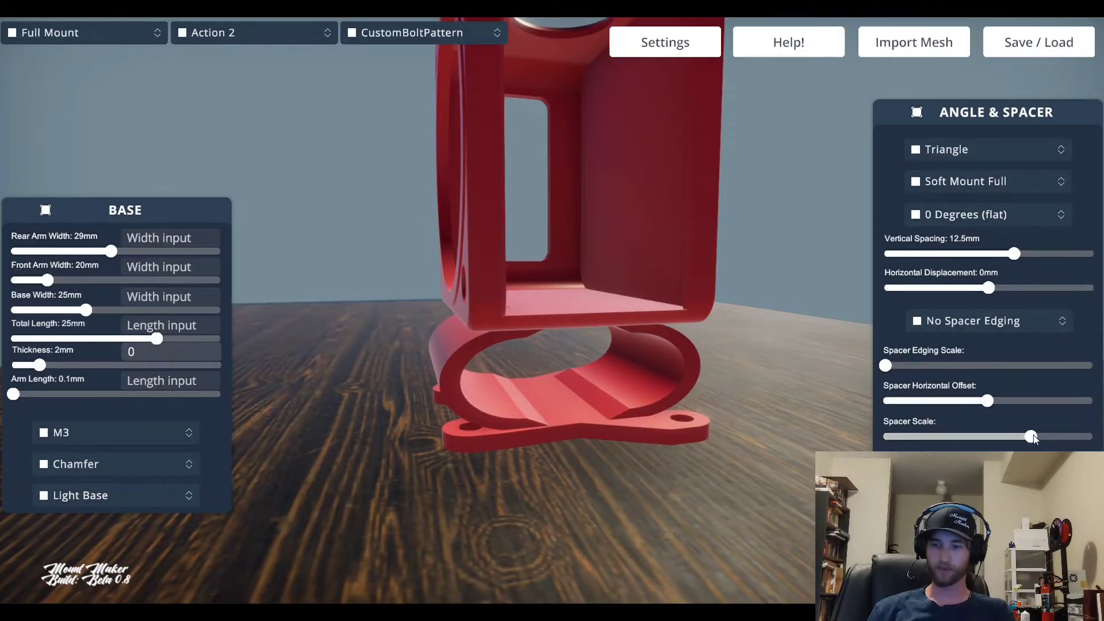
Try the Fillet Spacer edging on the soft mount while reducing the spacer scale to about one seventh of its range
drag(1034, 436, 986, 400)
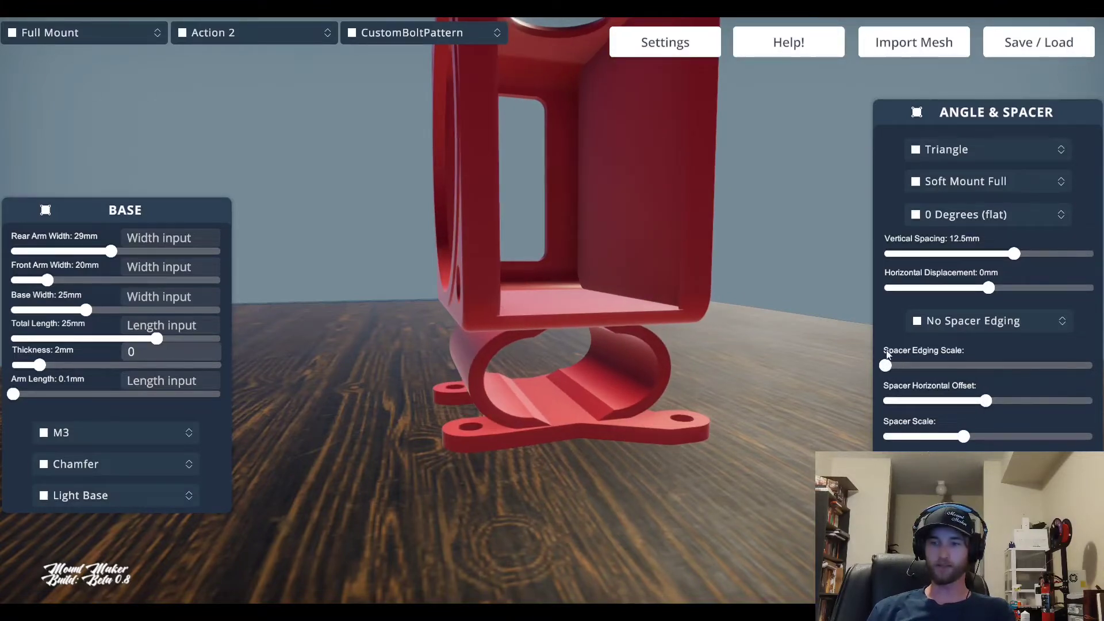
click(960, 321)
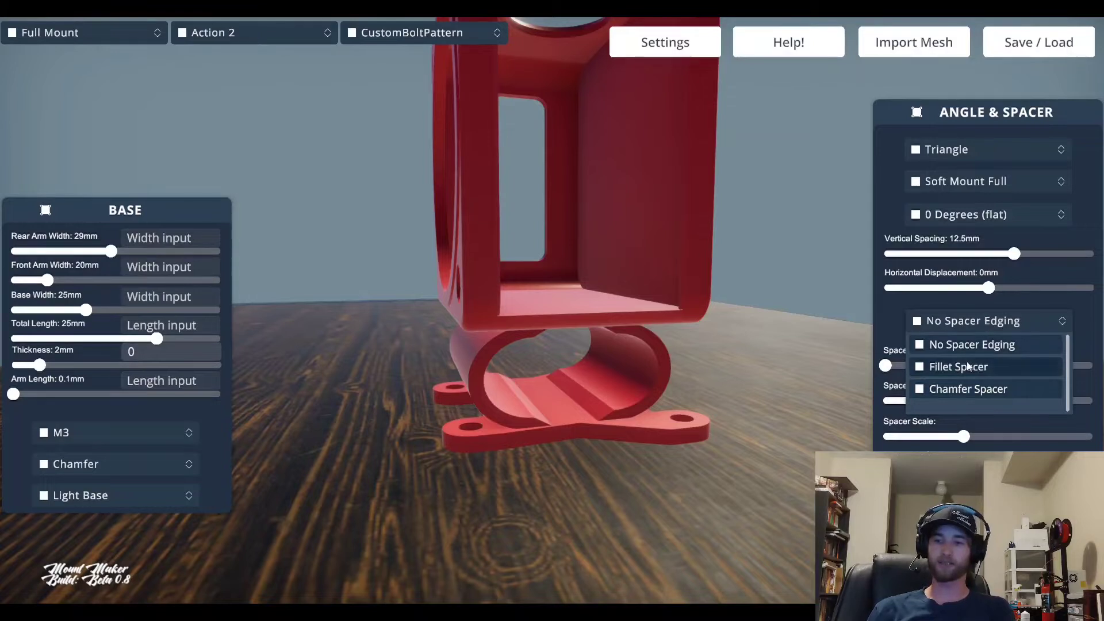
click(967, 365)
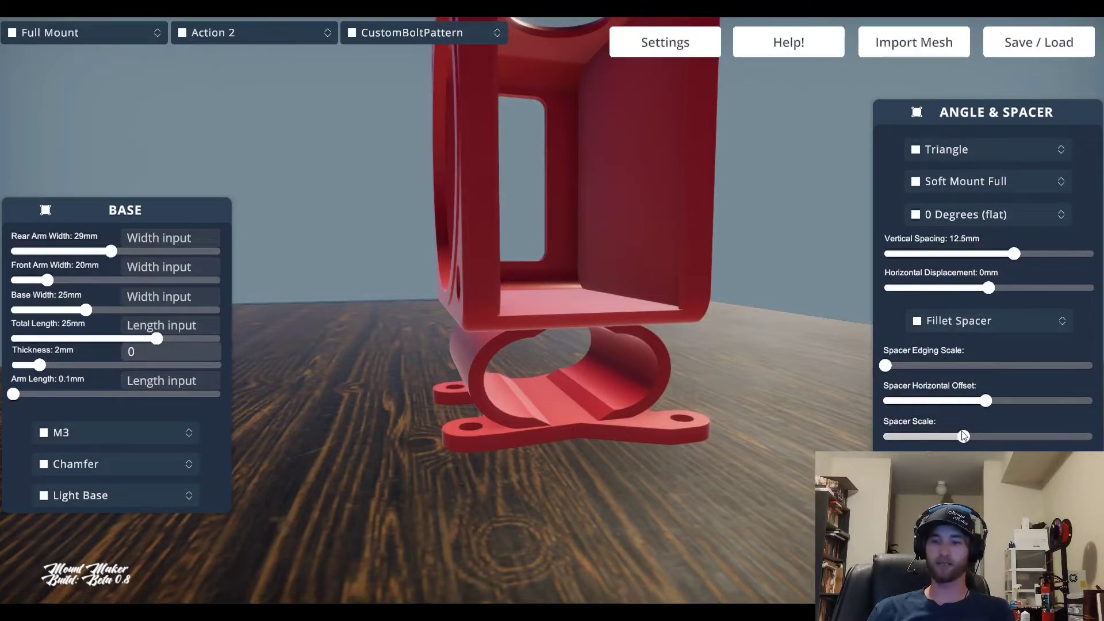
drag(964, 435, 916, 429)
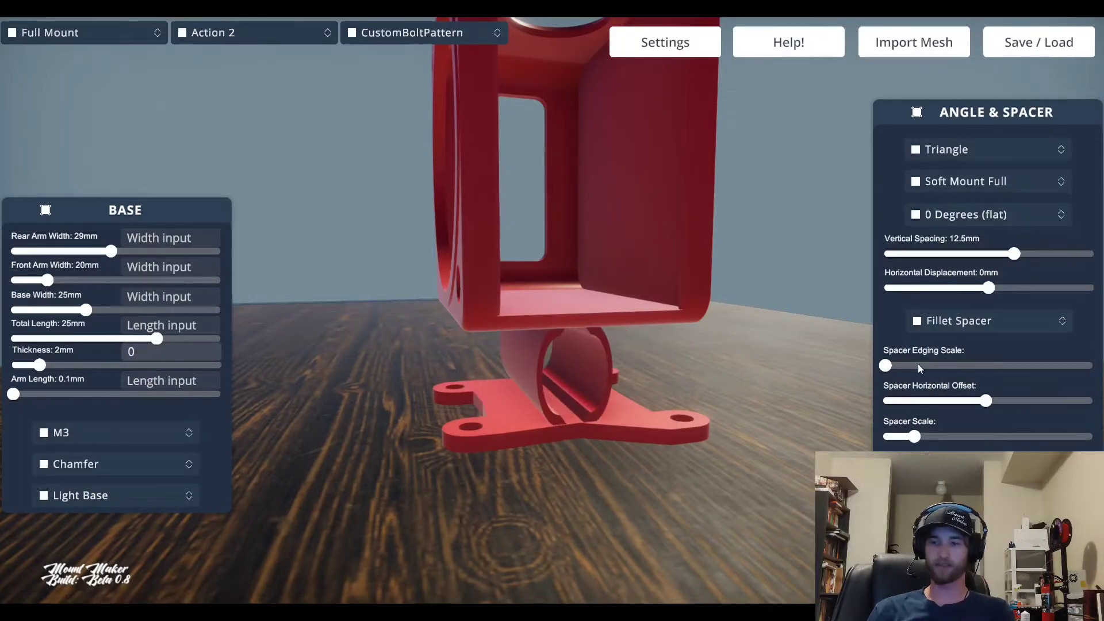
Apply Chamfer Spacer edging with its edging scale slightly above half, and set the spacer scale to about an eighth of its range
click(975, 320)
click(966, 388)
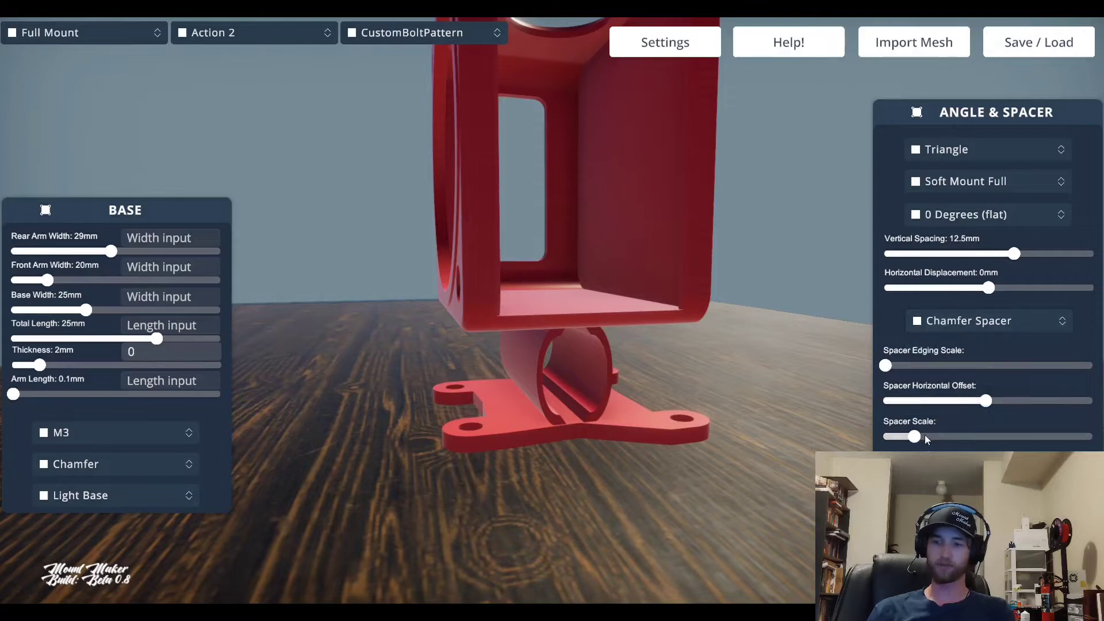
drag(924, 437, 988, 436)
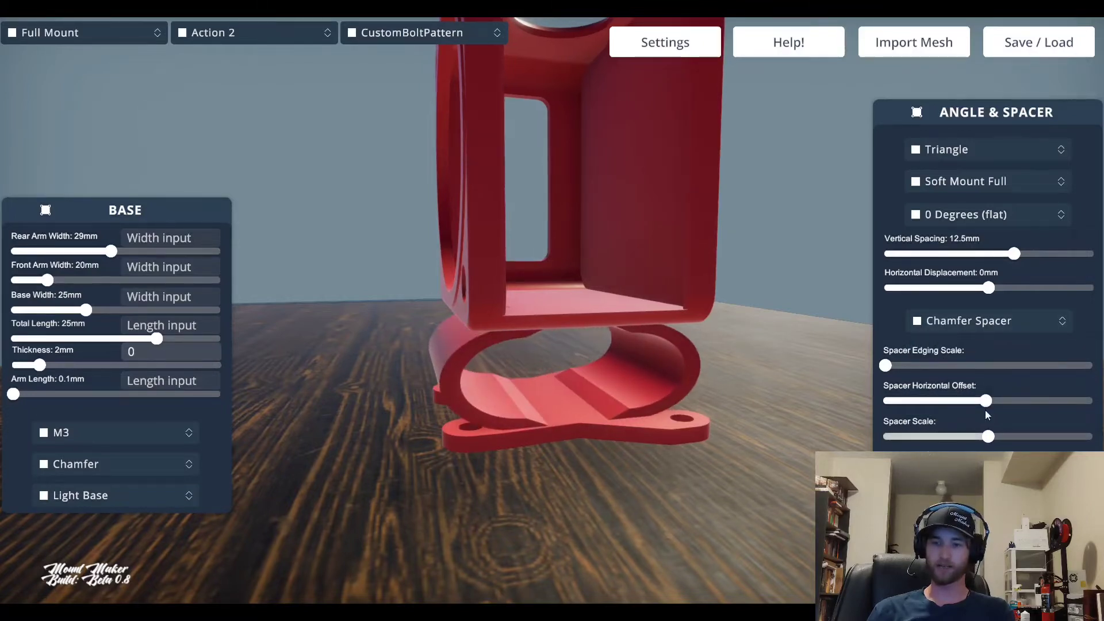
drag(946, 364, 1001, 366)
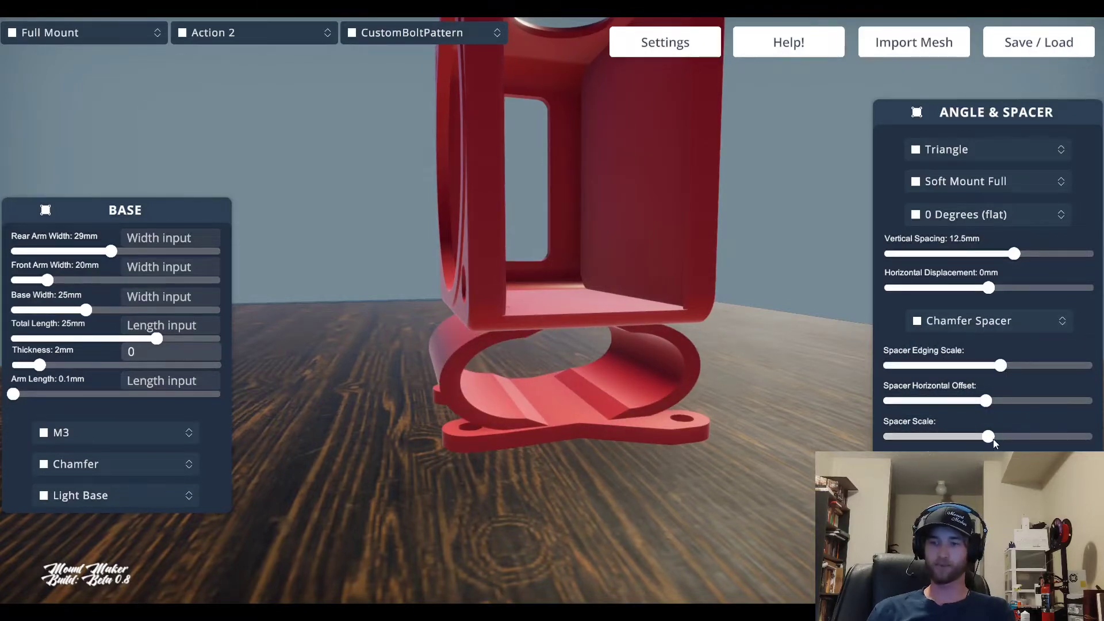
drag(987, 436, 919, 433)
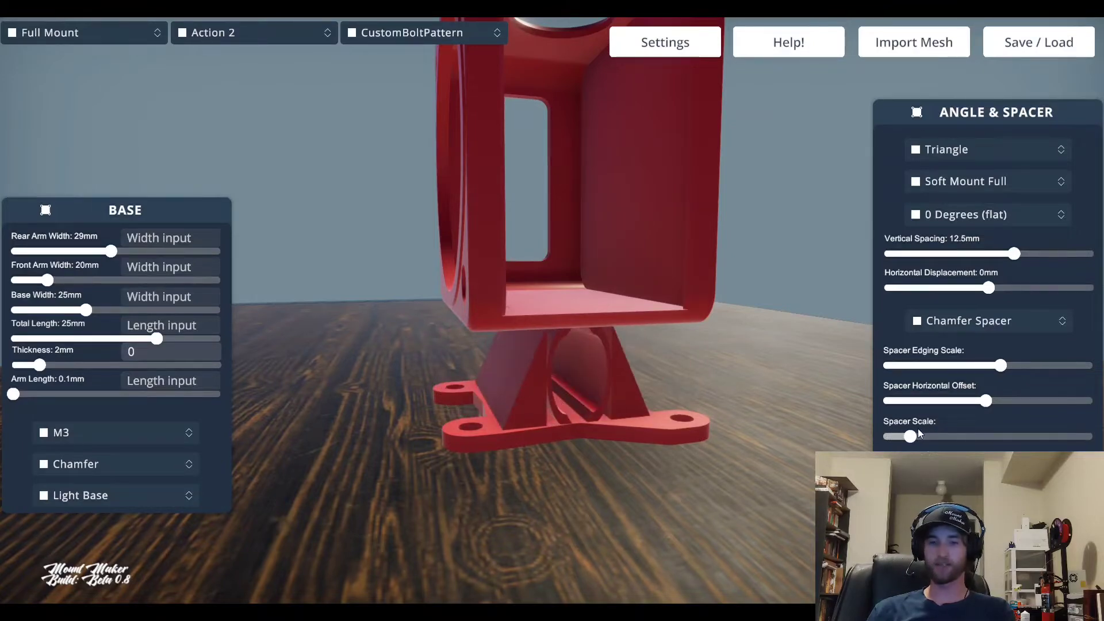
mouse_move(739, 375)
mouse_down()
mouse_move(702, 354)
mouse_move(719, 367)
mouse_up()
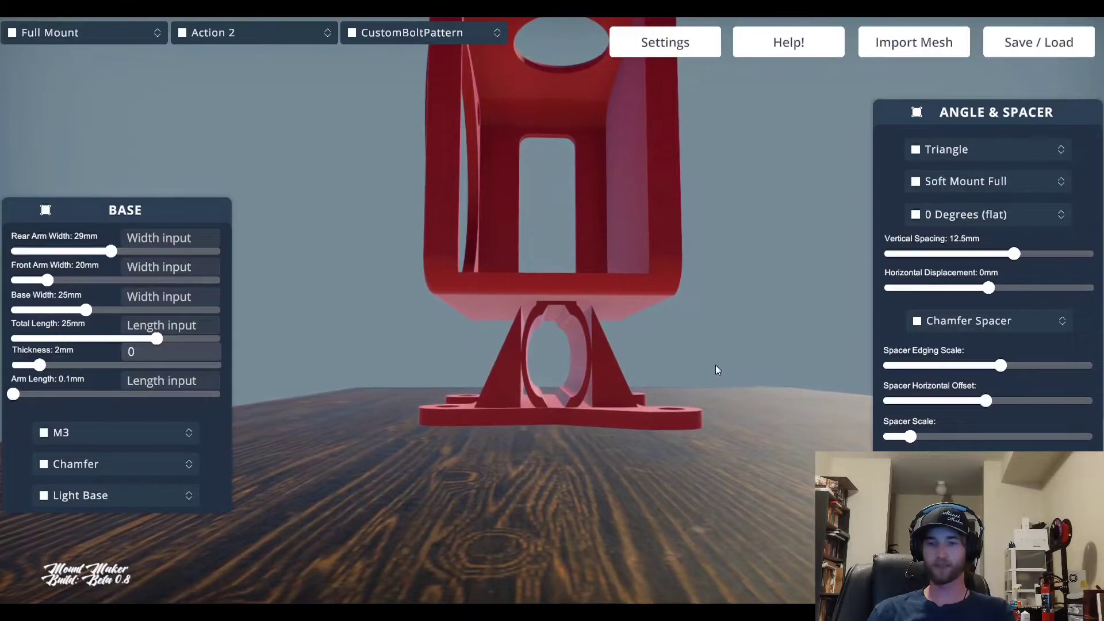
Switch the spacer to No Spacer Edging and raise the spacer scale to about a third of its range
click(972, 324)
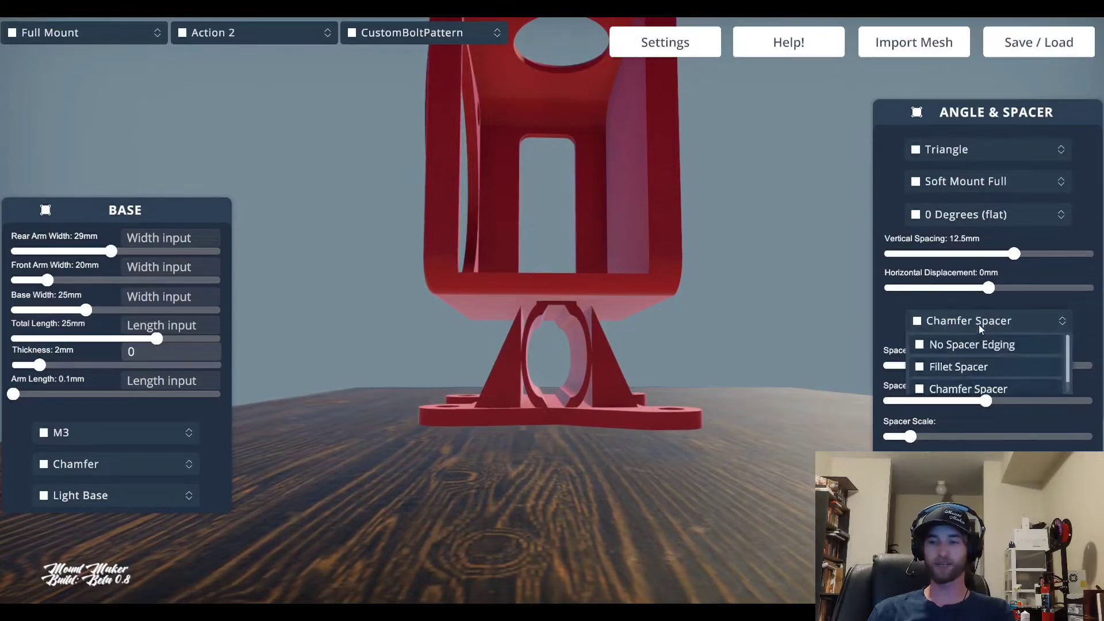
click(944, 345)
drag(702, 336, 717, 339)
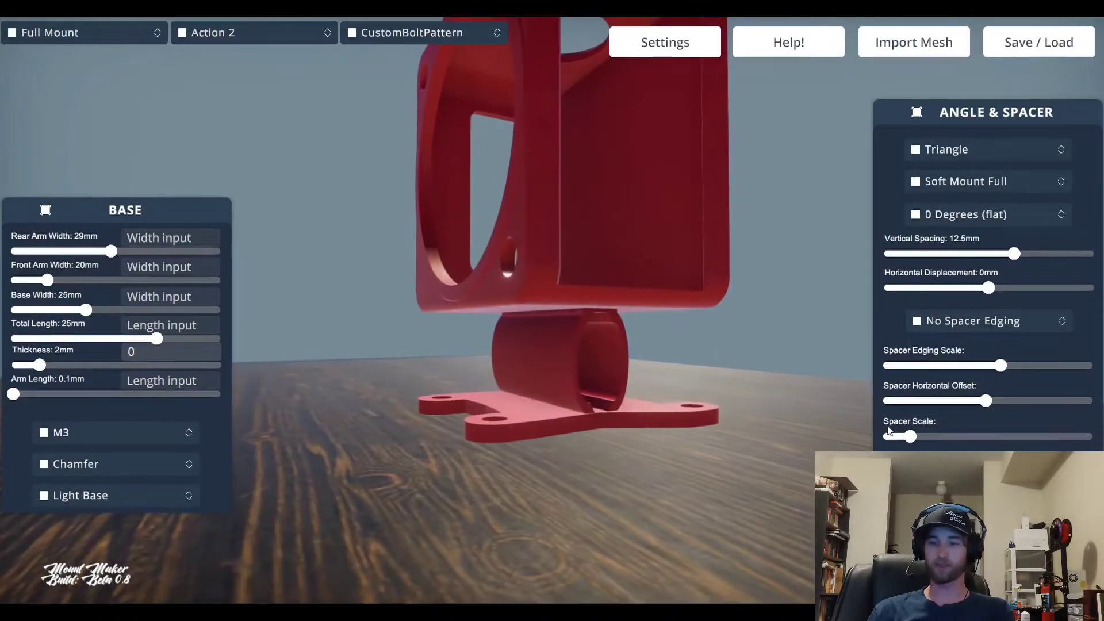
drag(911, 437, 958, 437)
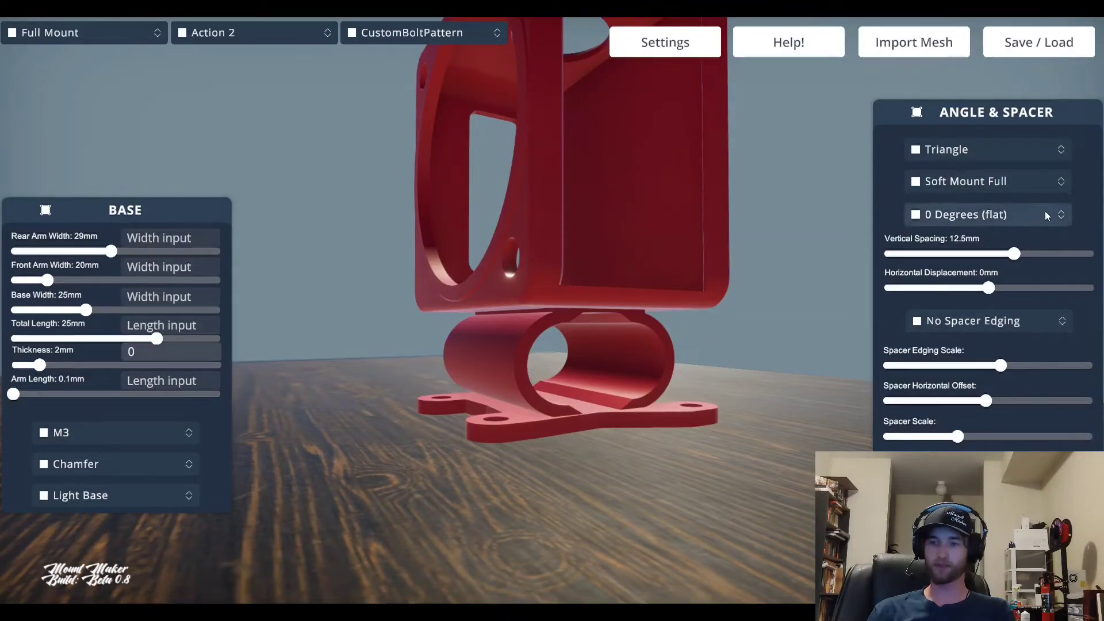
Try the Soft Mount Half spacer type and view the rings between sleeve and base
click(995, 322)
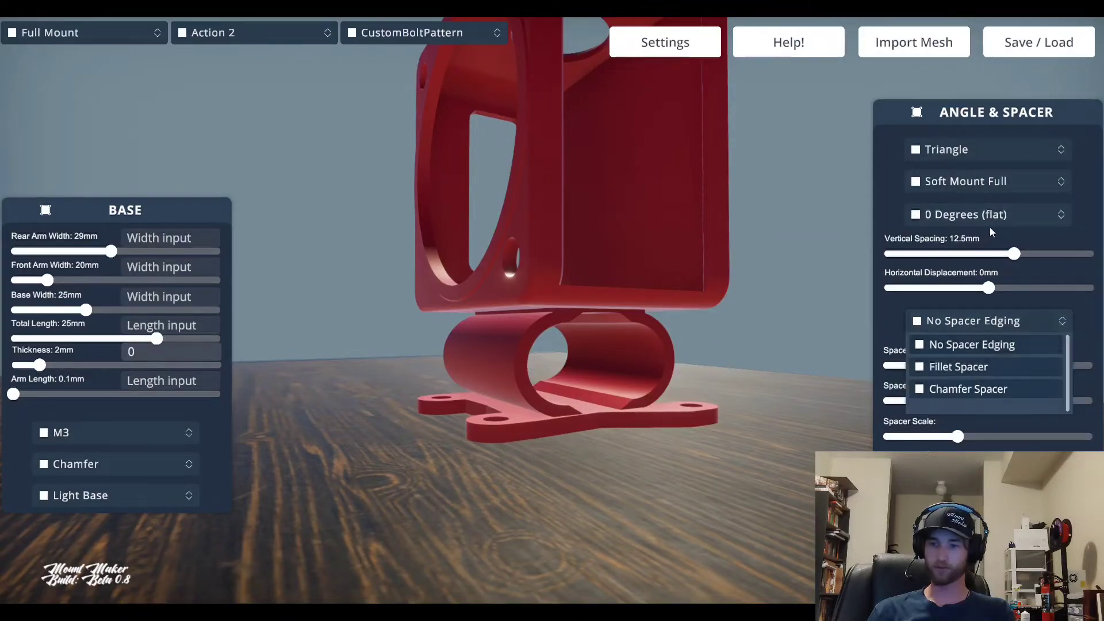
click(970, 187)
drag(736, 341, 630, 385)
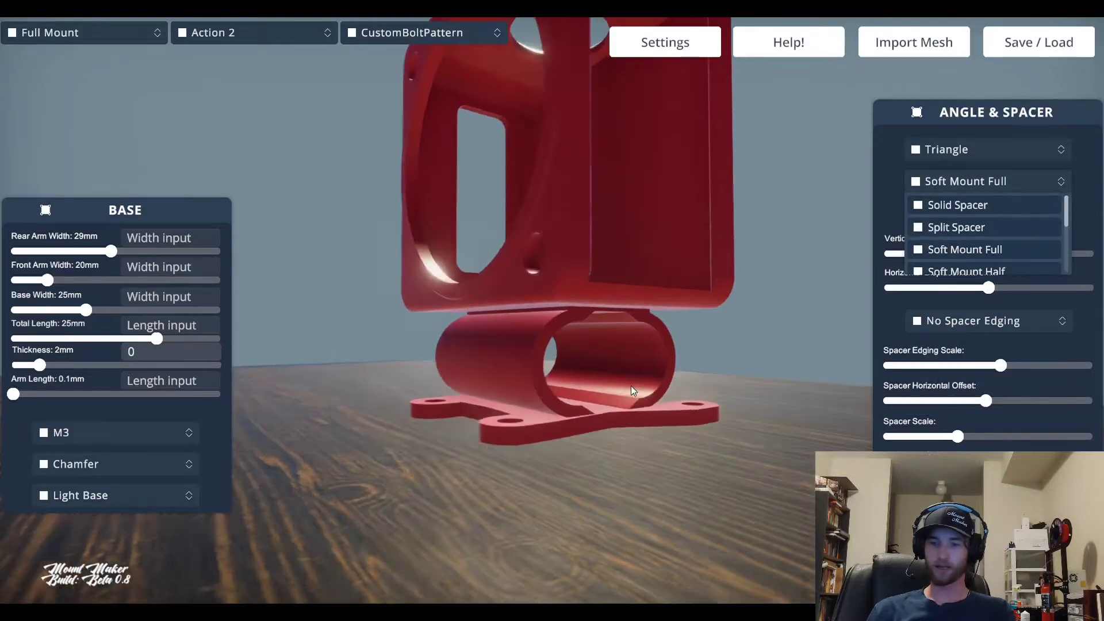
drag(715, 387, 642, 384)
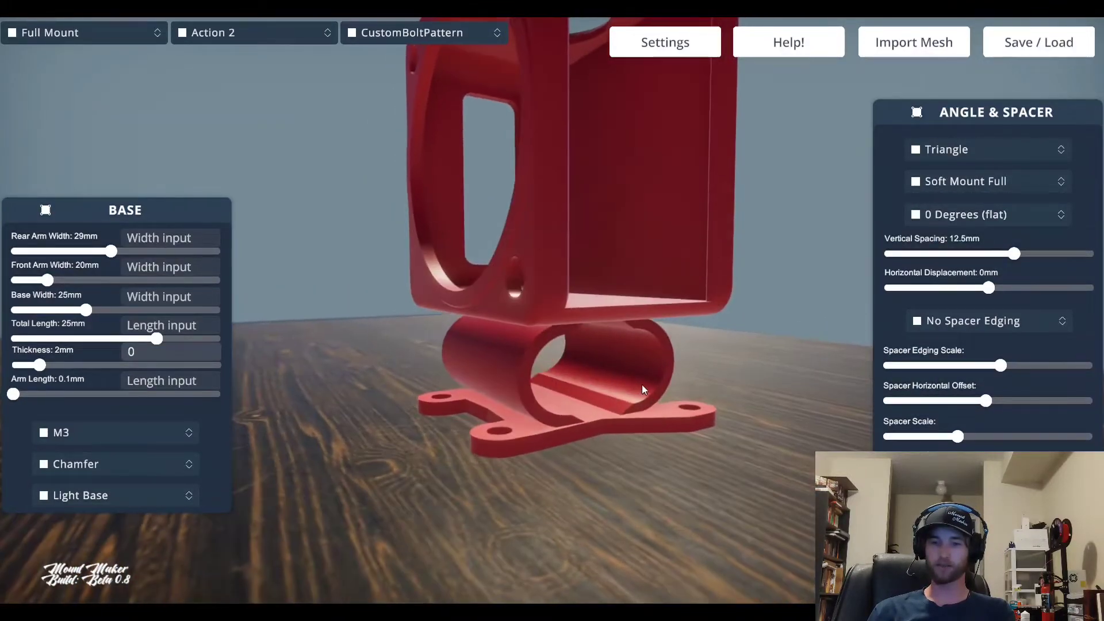
click(1021, 187)
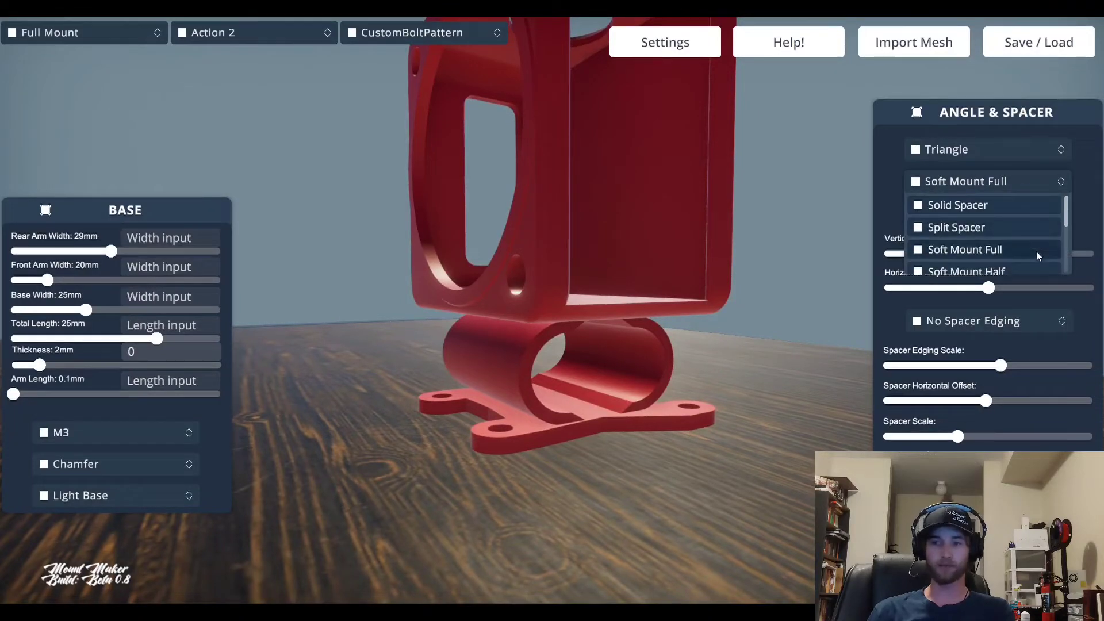
click(1028, 268)
drag(778, 266, 745, 264)
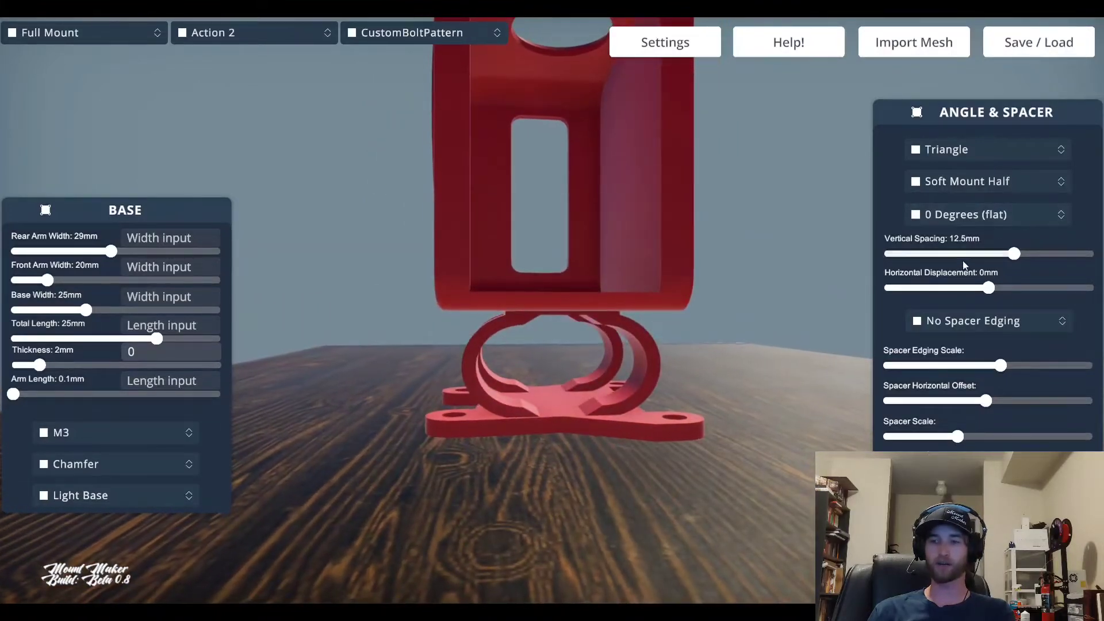
mouse_move(1014, 253)
mouse_down()
mouse_move(925, 264)
mouse_move(1021, 264)
mouse_up()
Change the spacer type to Soft Mount Quarter and view the mount from the front
click(1033, 180)
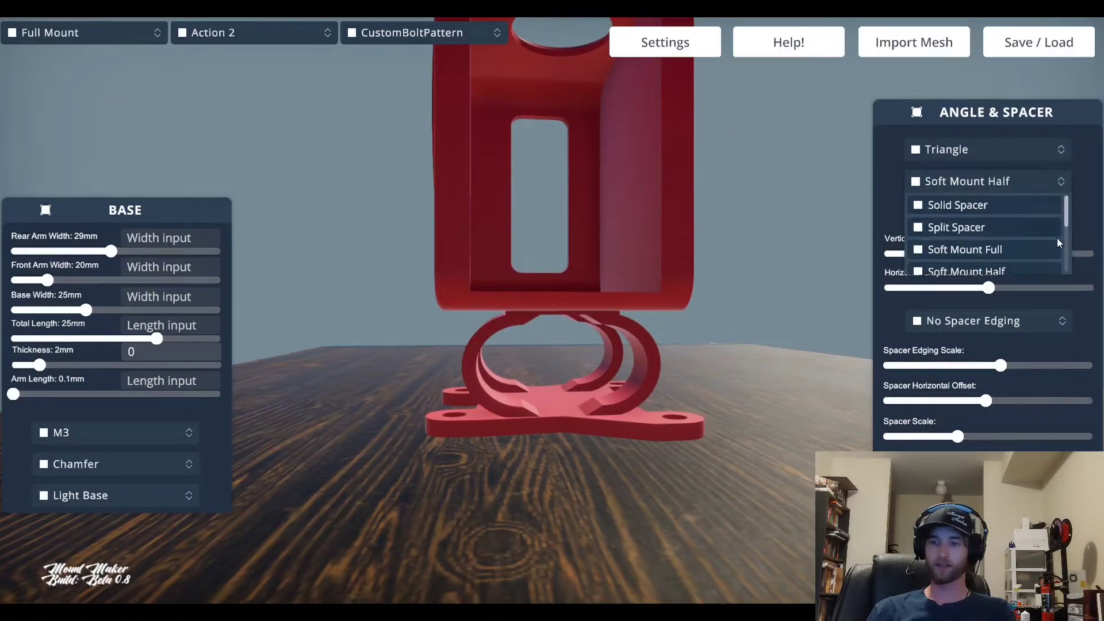
scroll(1013, 235, down, 3)
click(989, 239)
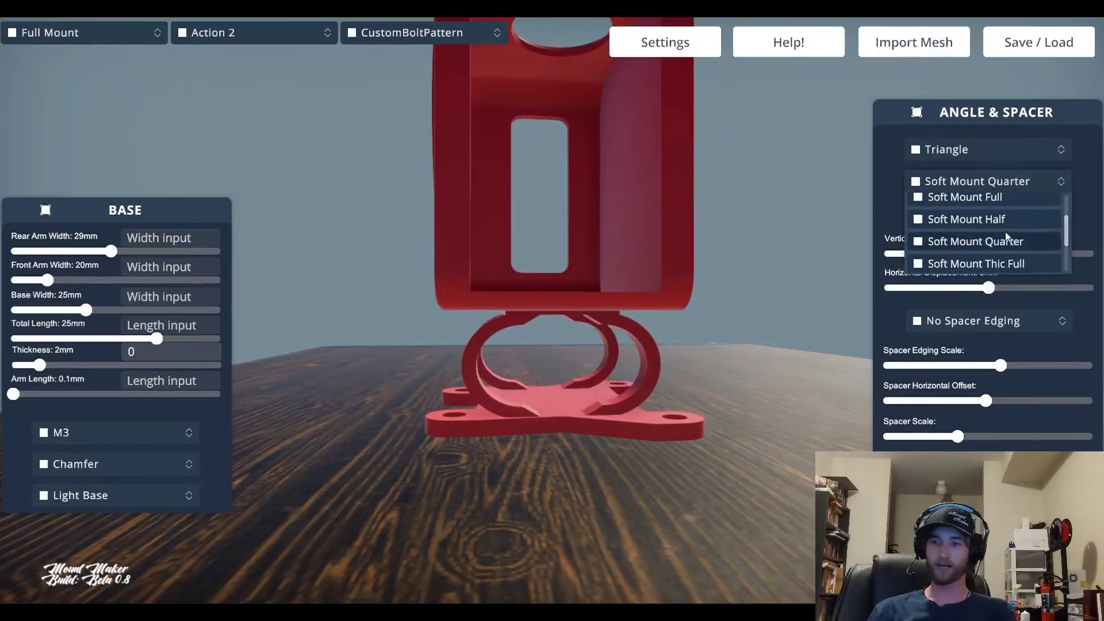
middle_drag(822, 318, 781, 342)
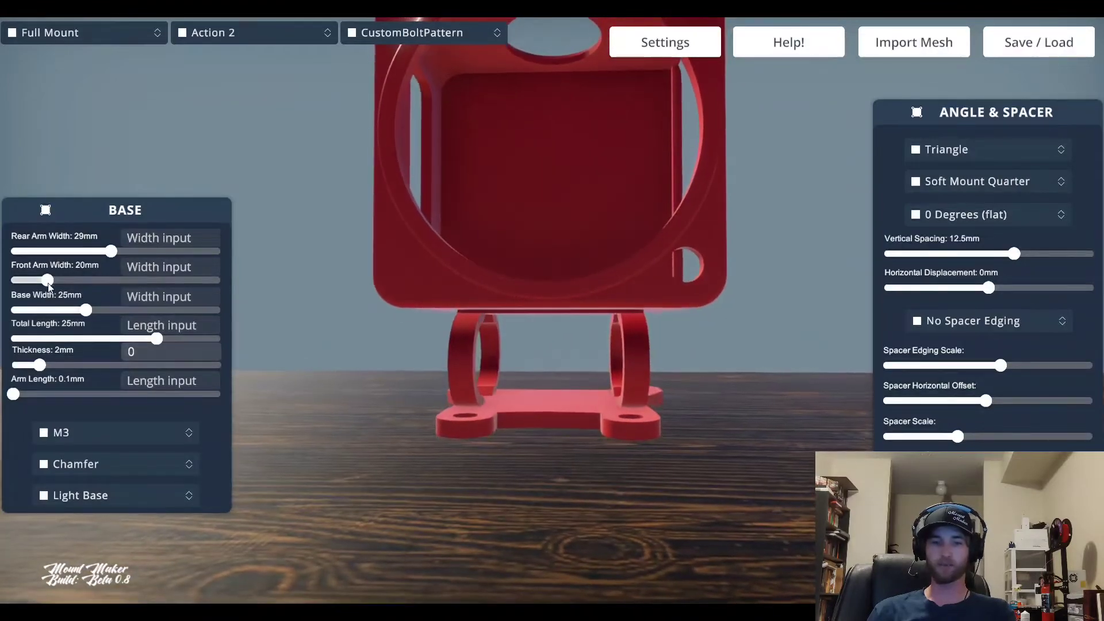
Widen the base to 50 mm, reduce its width to 20 mm and examine the soft mount rings from several angles
drag(87, 311, 294, 315)
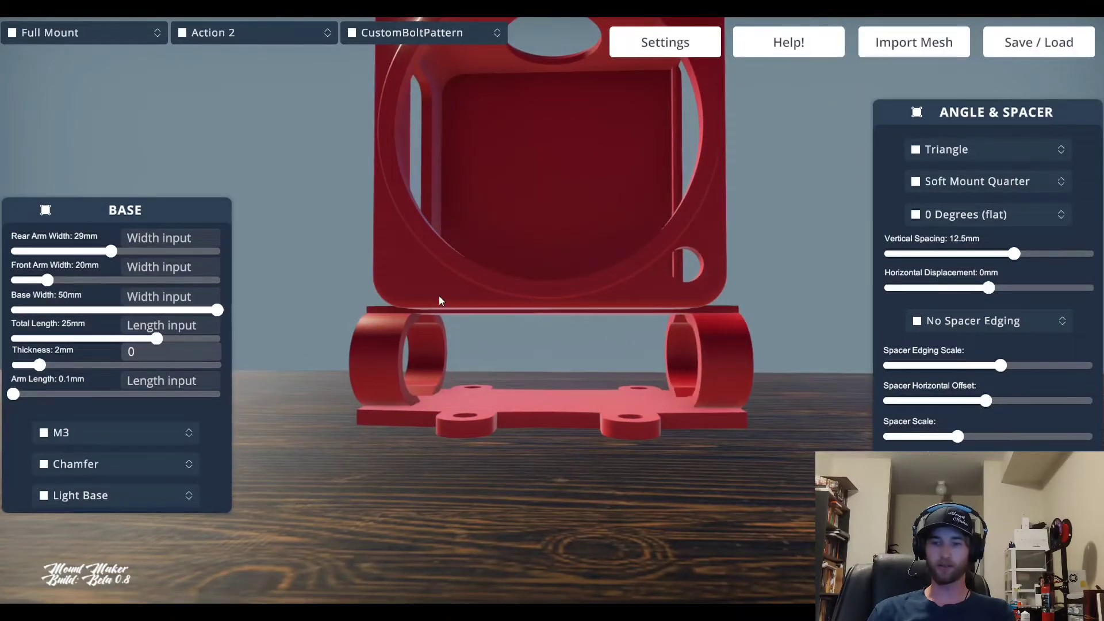
middle_drag(439, 296, 407, 317)
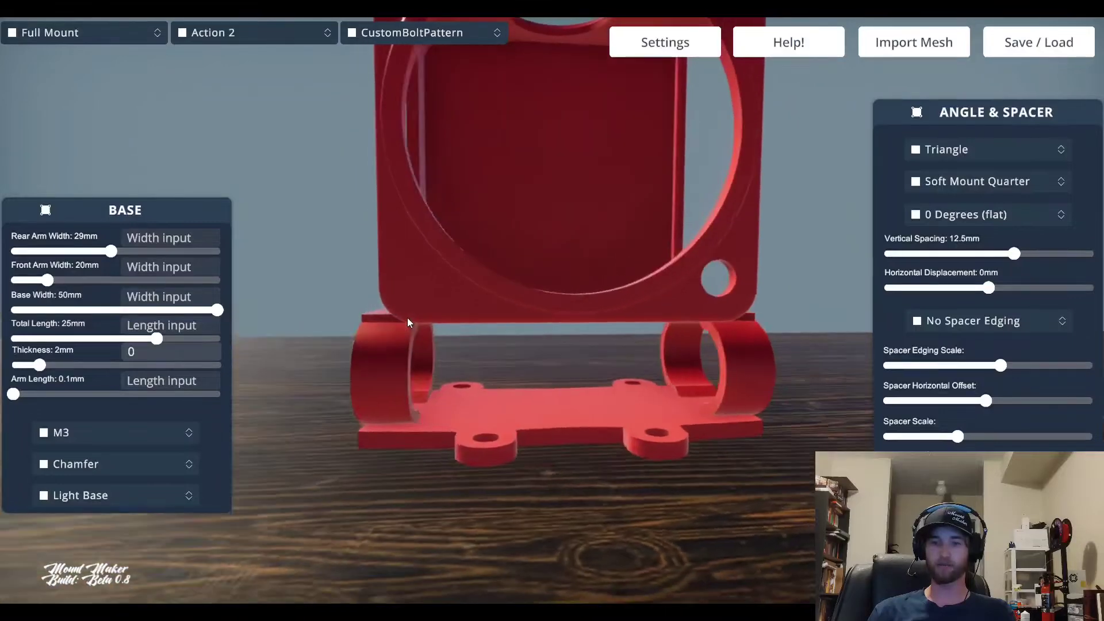
drag(218, 310, 1, 316)
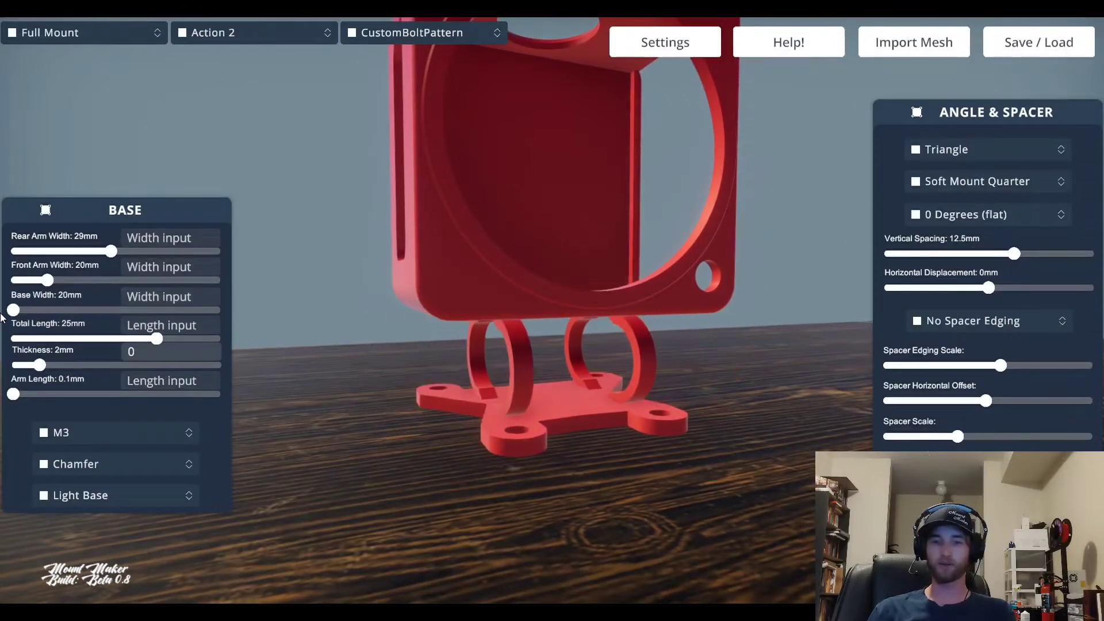
middle_drag(370, 331, 455, 319)
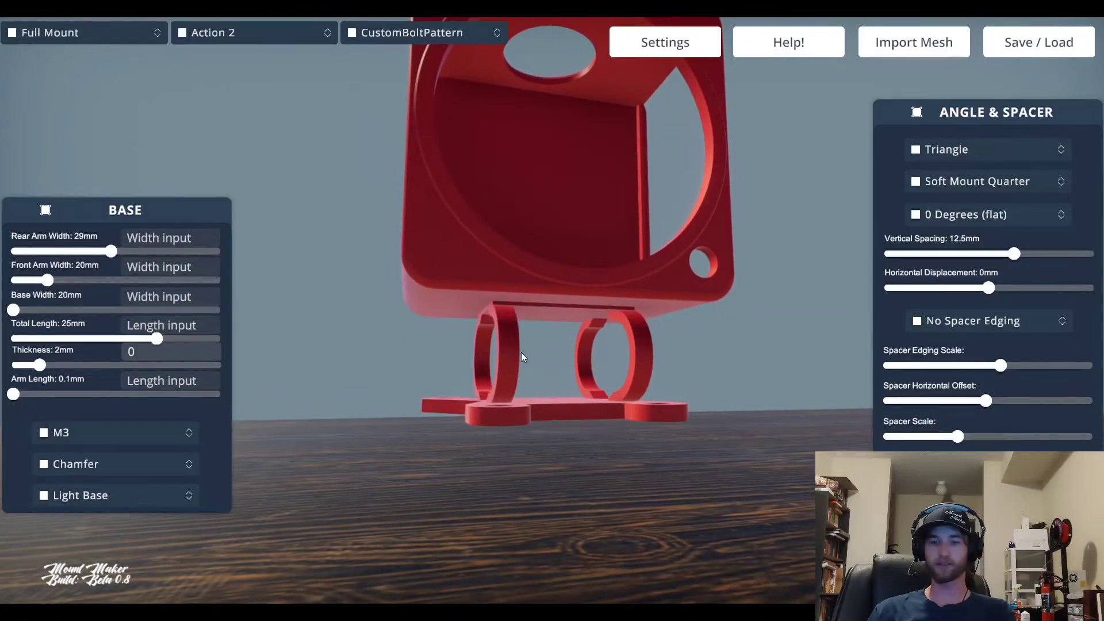
middle_drag(521, 352, 496, 319)
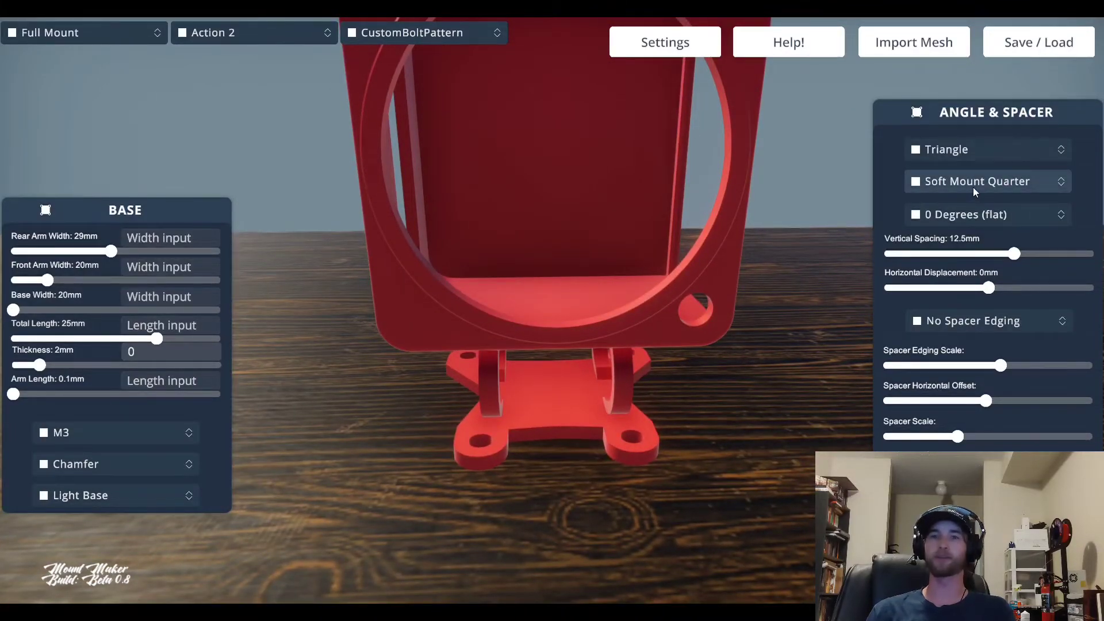
Try the Soft Mount Thic Full spacer type and view the thicker rings from the side
click(1001, 182)
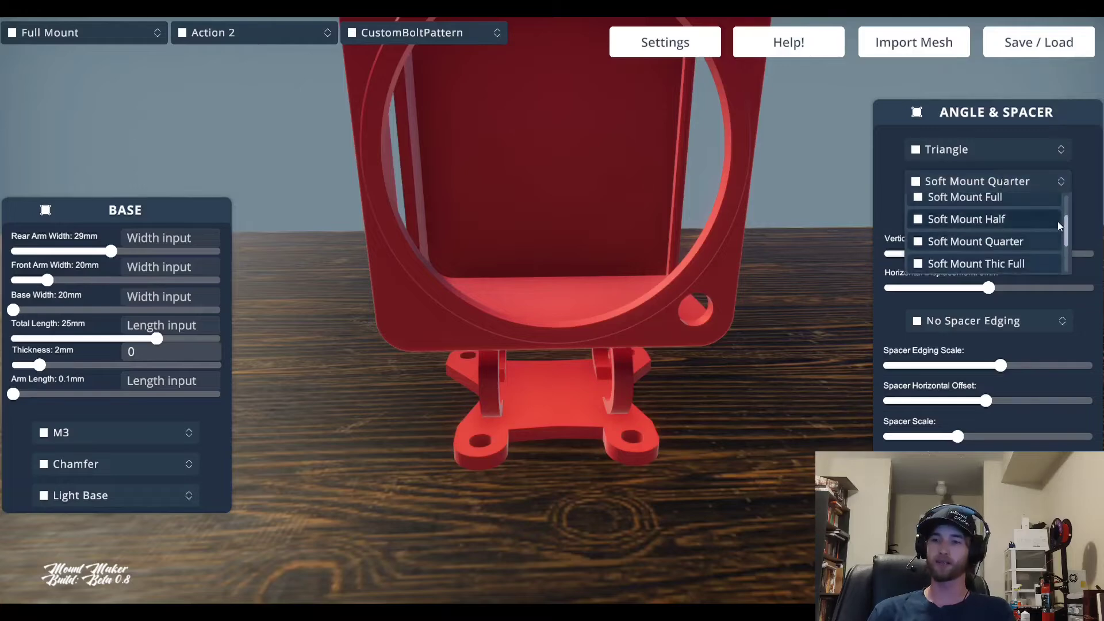
scroll(1070, 230, down, 3)
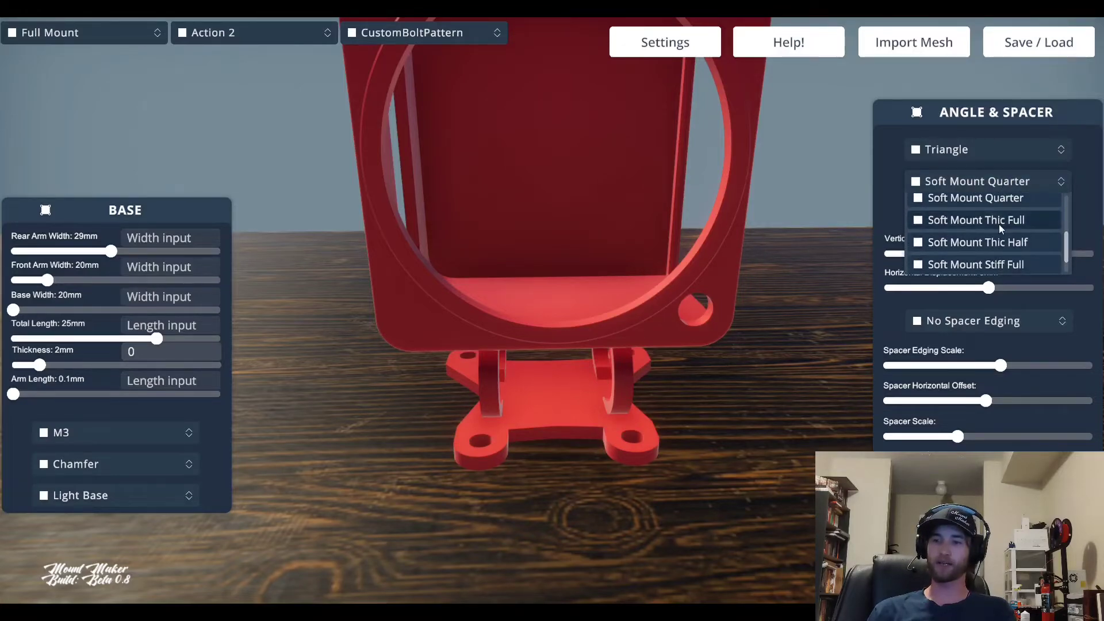
click(999, 223)
middle_drag(738, 330, 464, 374)
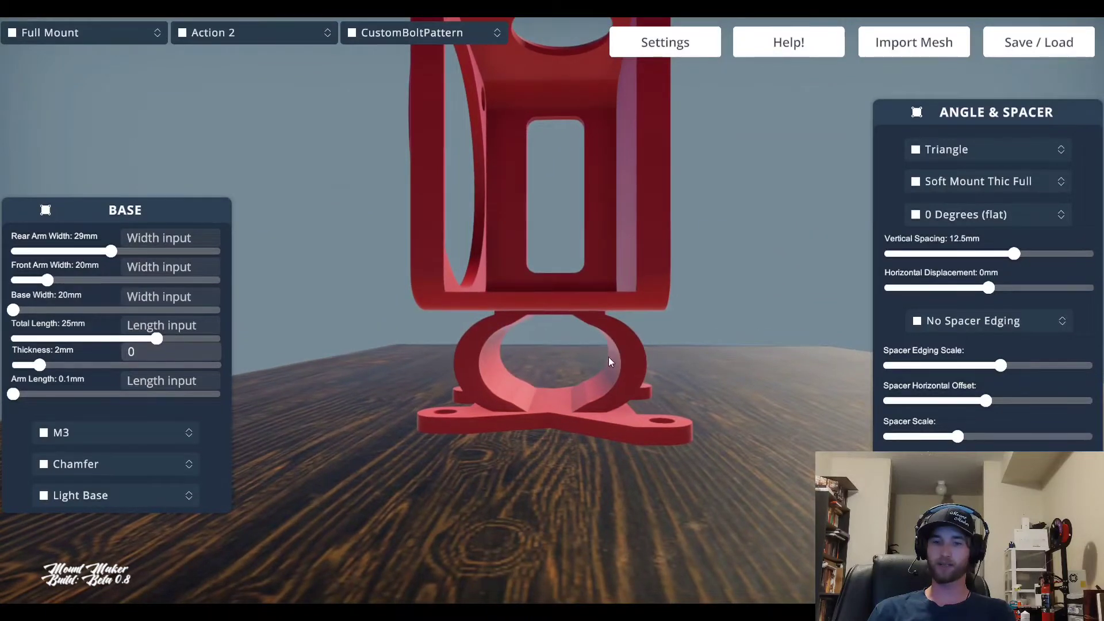
Change the spacer type to Soft Mount Stiff Half and inspect its curved supports from the side
click(1022, 180)
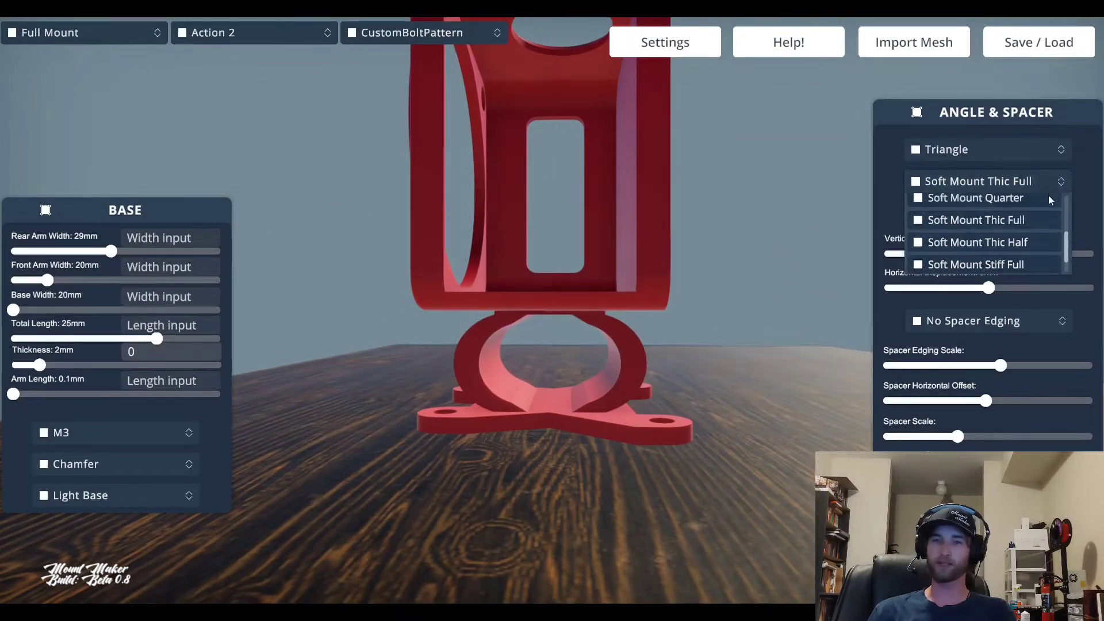
scroll(1067, 243, down, 1)
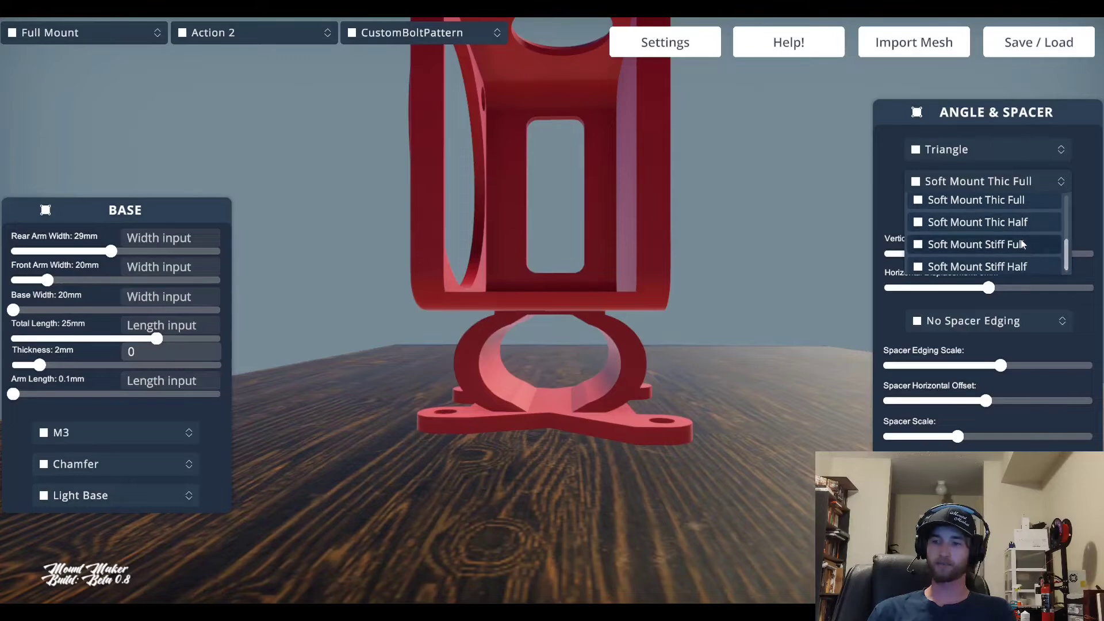
click(1028, 267)
middle_drag(748, 342, 766, 313)
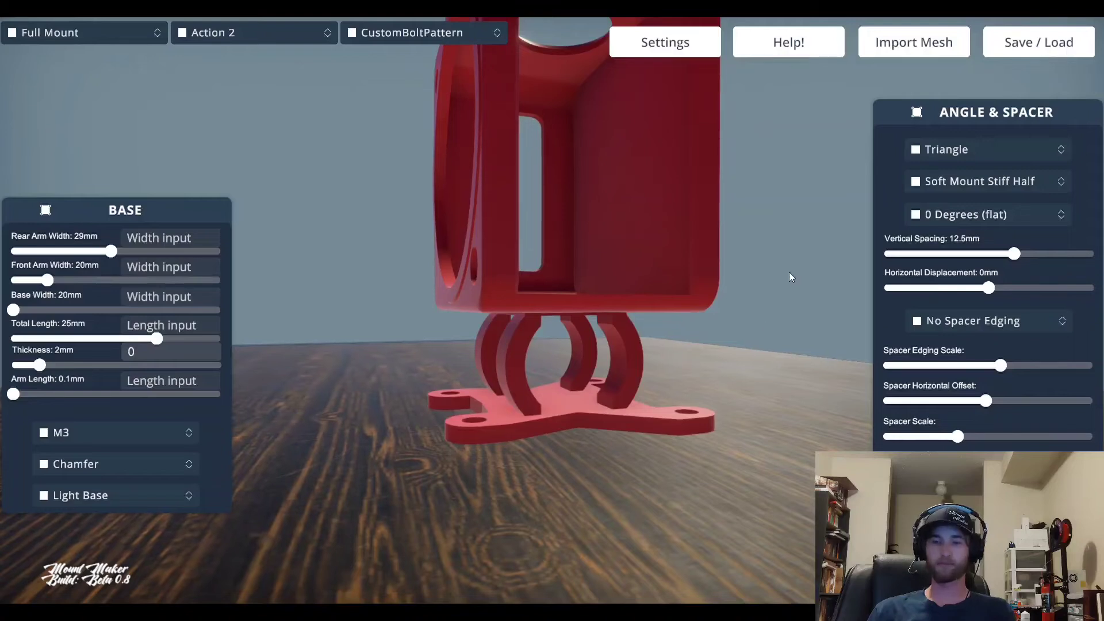
middle_drag(789, 273, 743, 283)
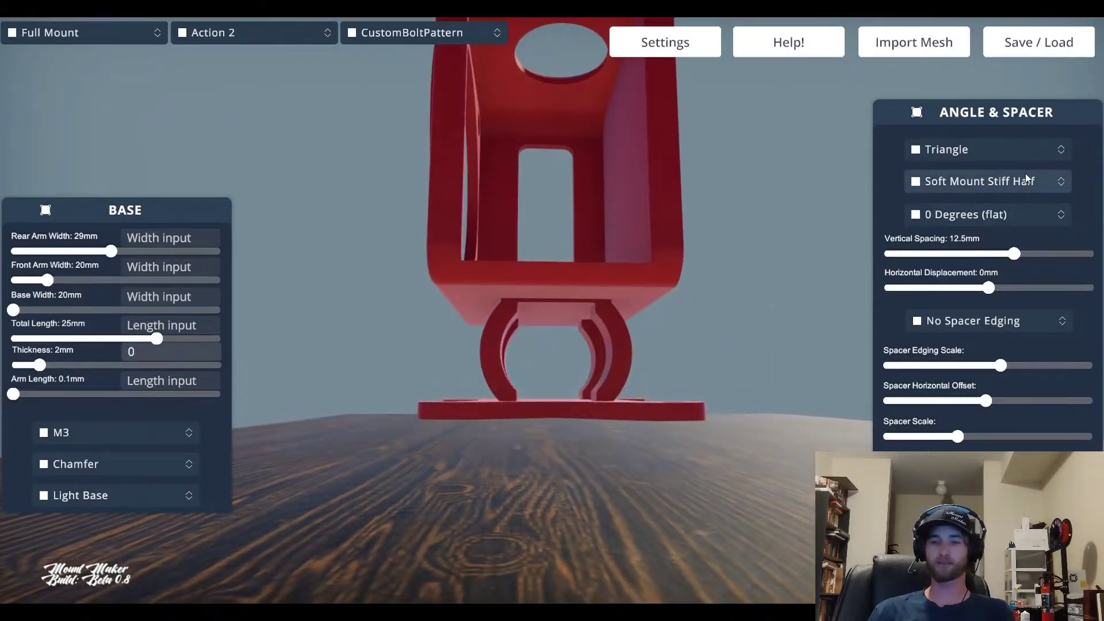
Compare the Soft Mount Stiff Full and Soft Mount Thic Half spacer types, returning to Soft Mount Stiff Half
click(1033, 181)
scroll(1069, 250, down, 1)
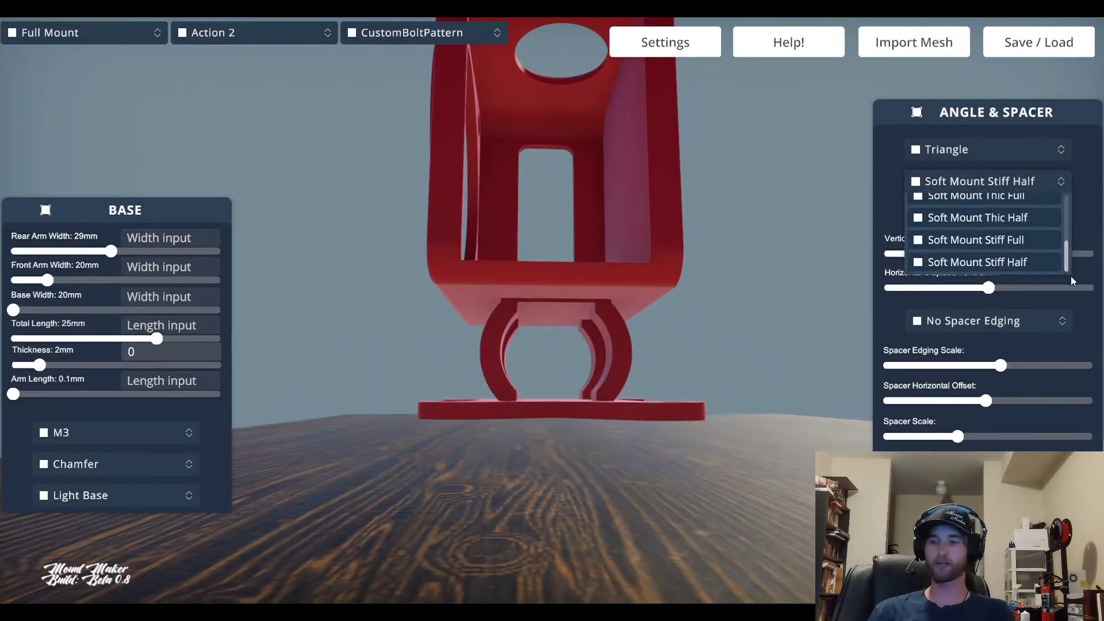
click(1017, 240)
click(1007, 182)
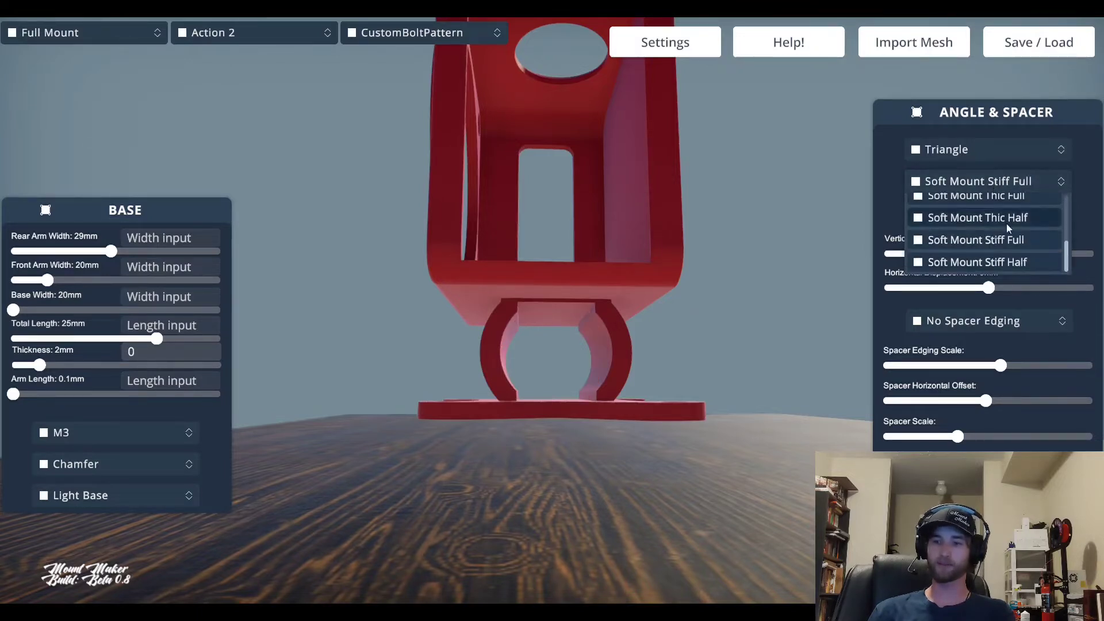
click(1006, 223)
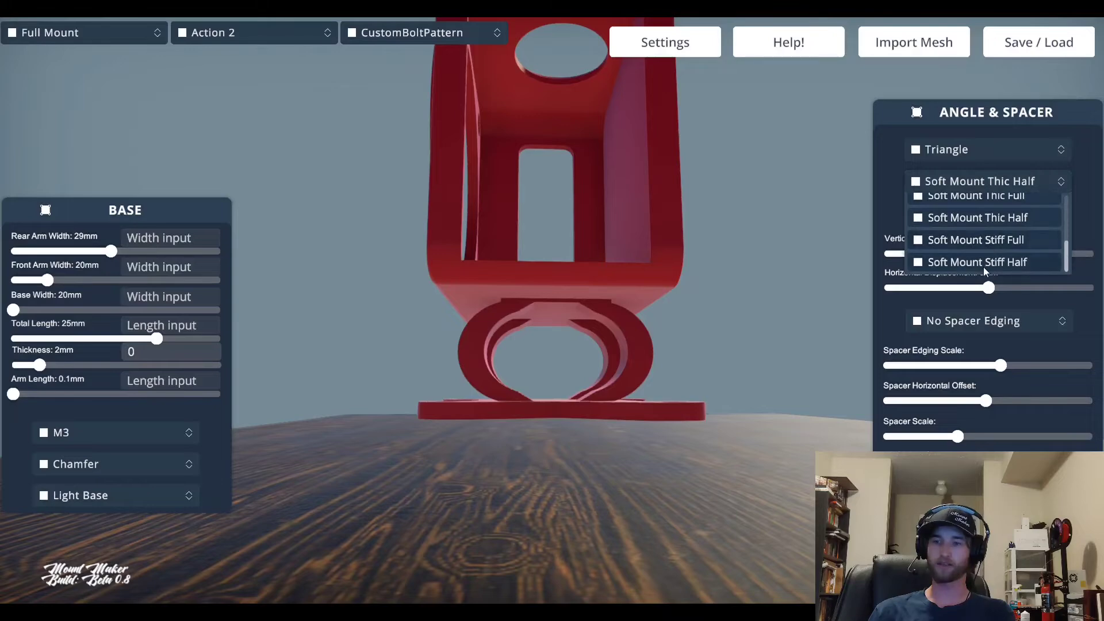
click(977, 242)
click(960, 193)
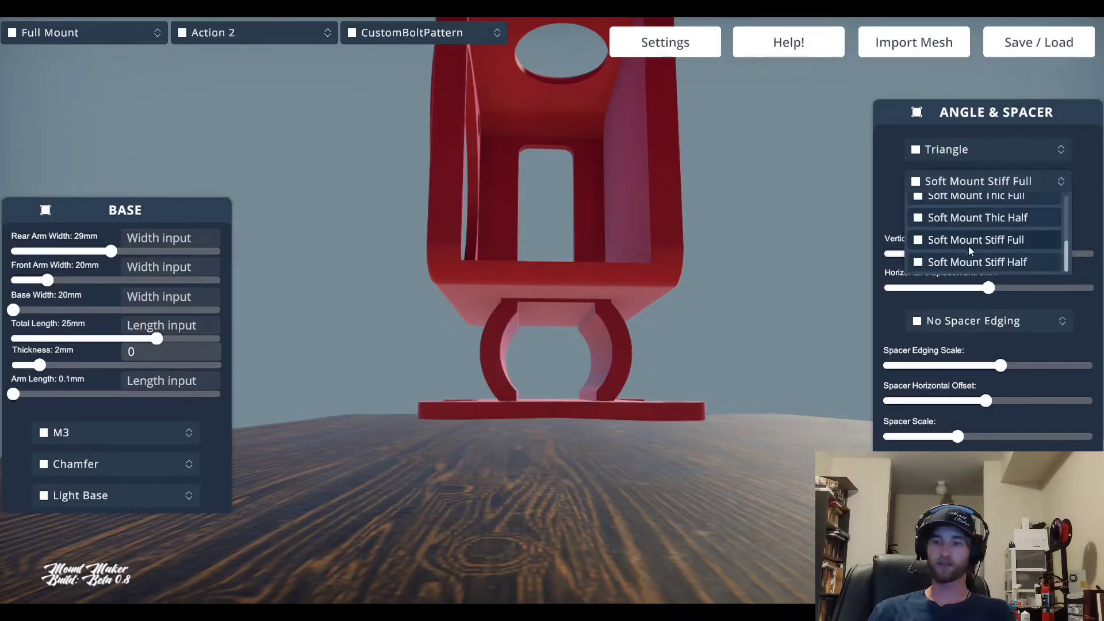
click(961, 263)
Reduce the spacer's vertical spacing to 6.5 mm and examine the soft mount supports from several angles
drag(730, 294, 663, 368)
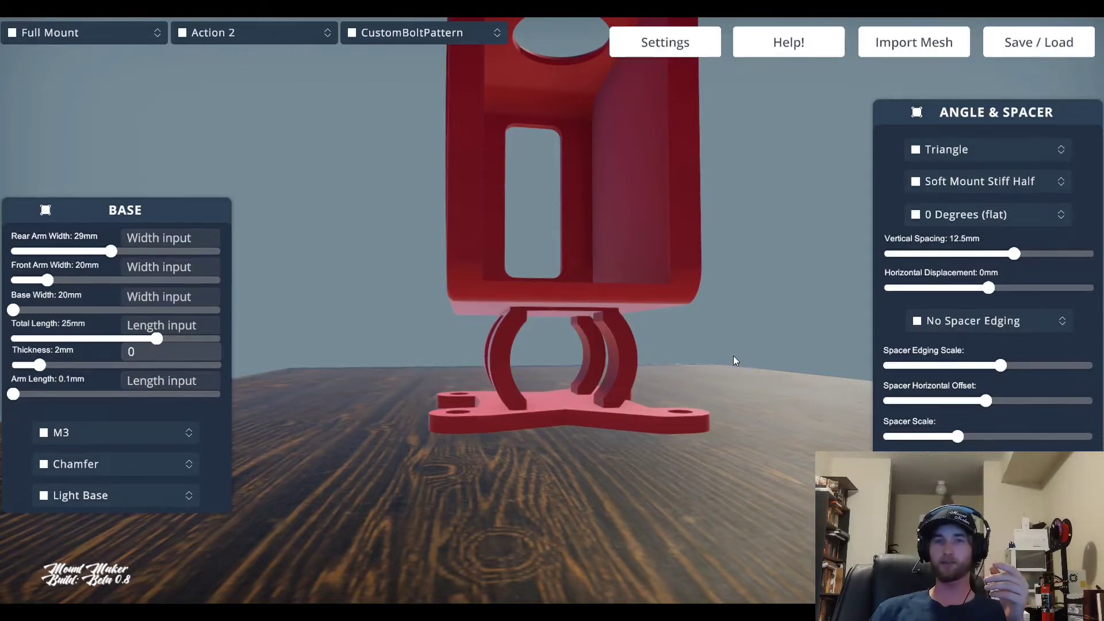
drag(737, 355, 709, 380)
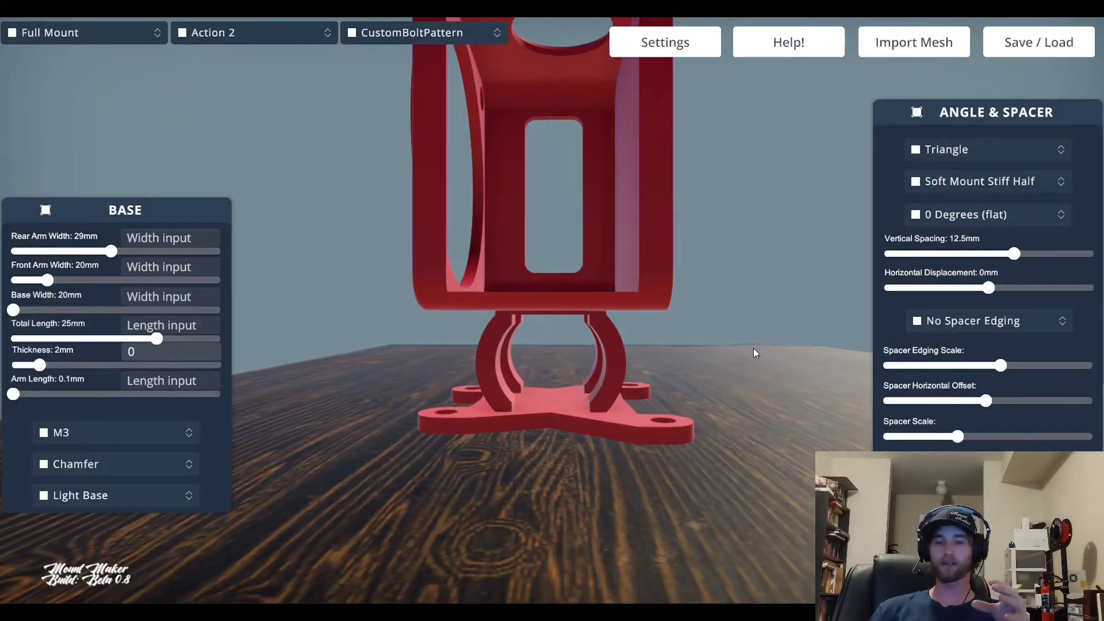
drag(753, 355, 762, 355)
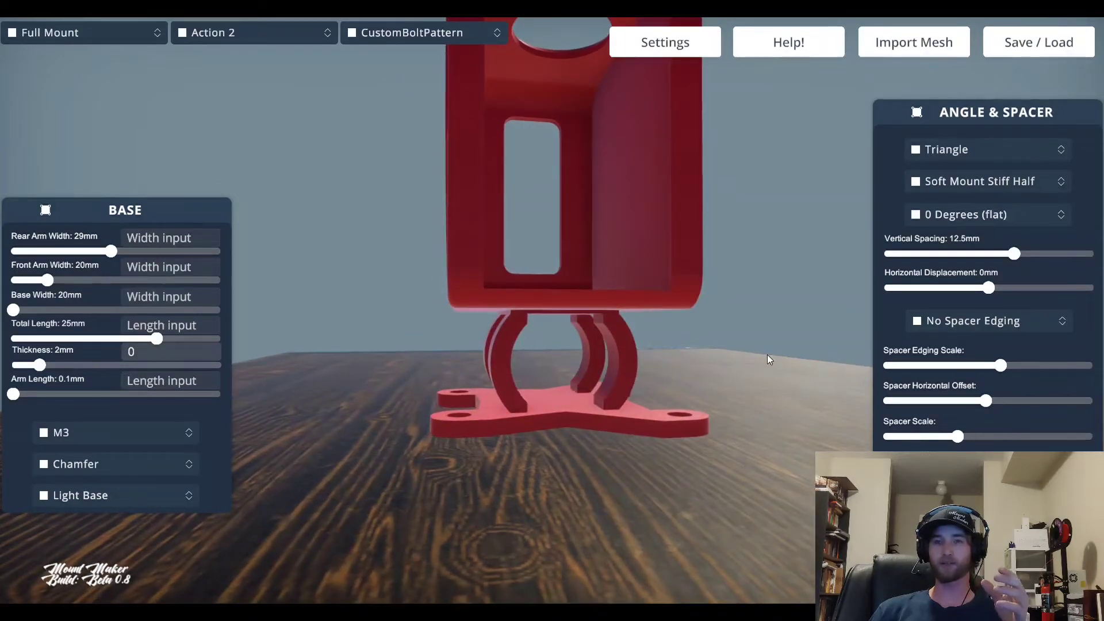
drag(775, 345, 768, 345)
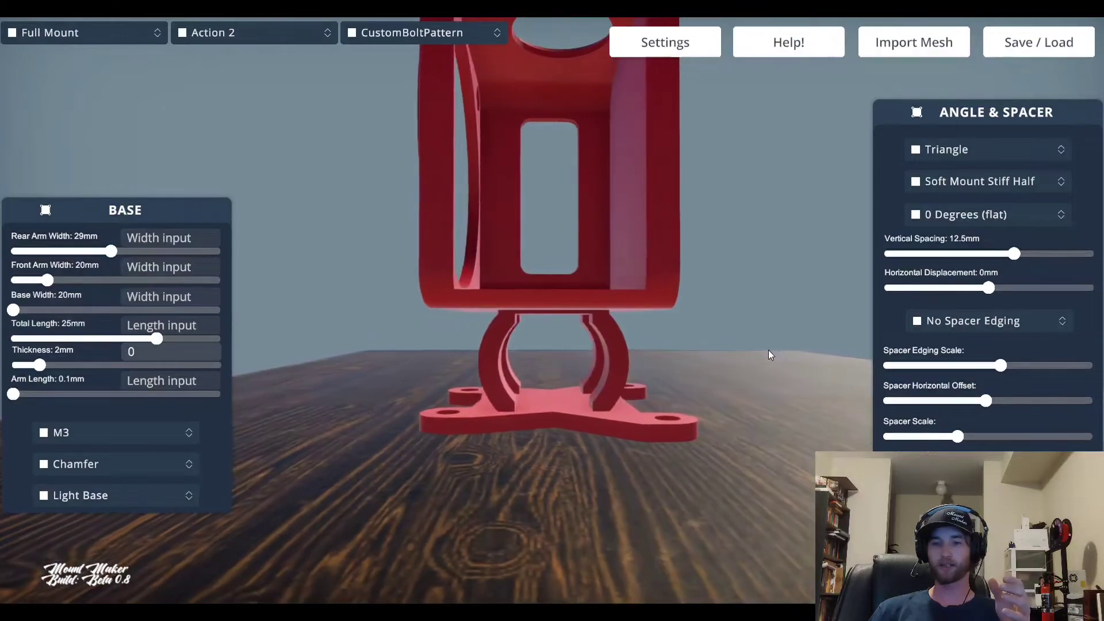
click(969, 254)
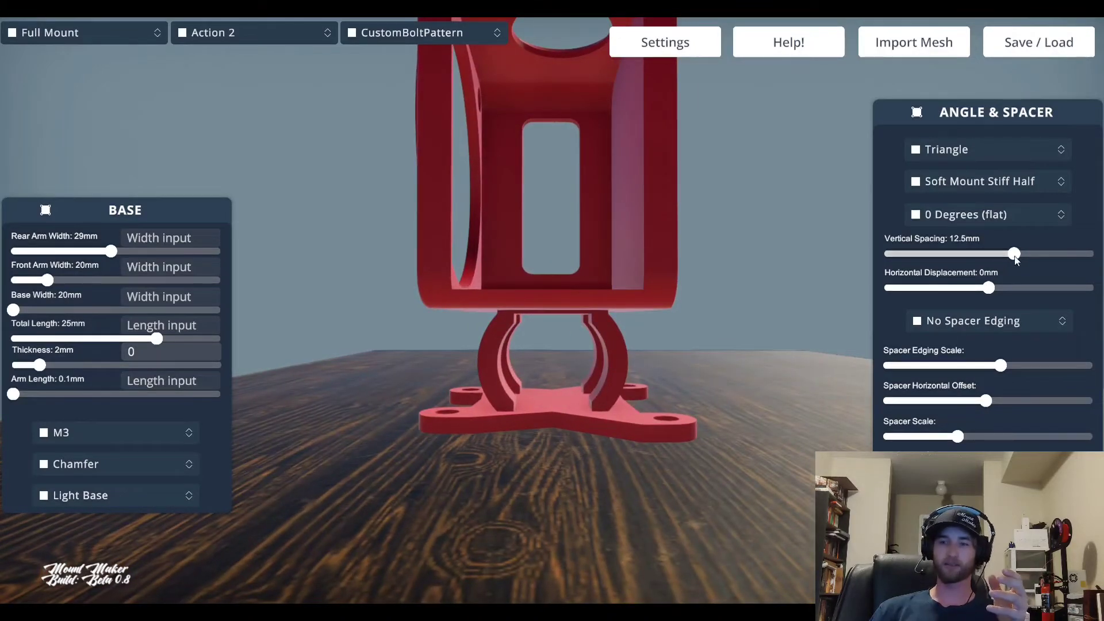
click(971, 256)
drag(696, 492, 708, 441)
mouse_move(972, 255)
mouse_down()
mouse_move(934, 260)
mouse_move(956, 262)
mouse_up()
drag(761, 383, 730, 368)
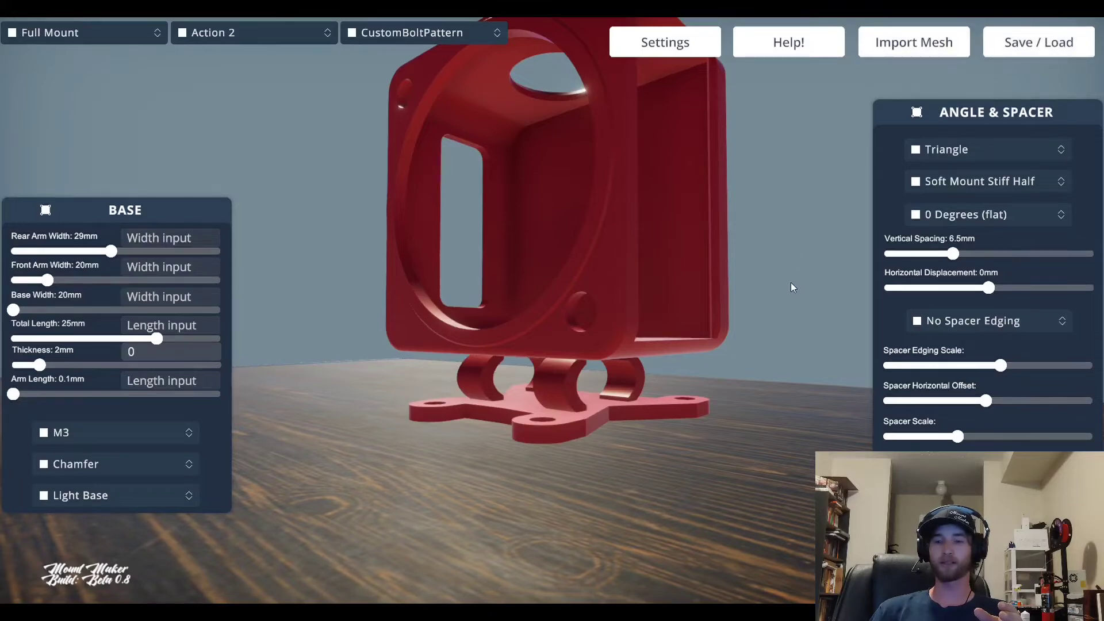
mouse_move(791, 282)
mouse_down()
mouse_move(772, 284)
mouse_move(781, 283)
mouse_up()
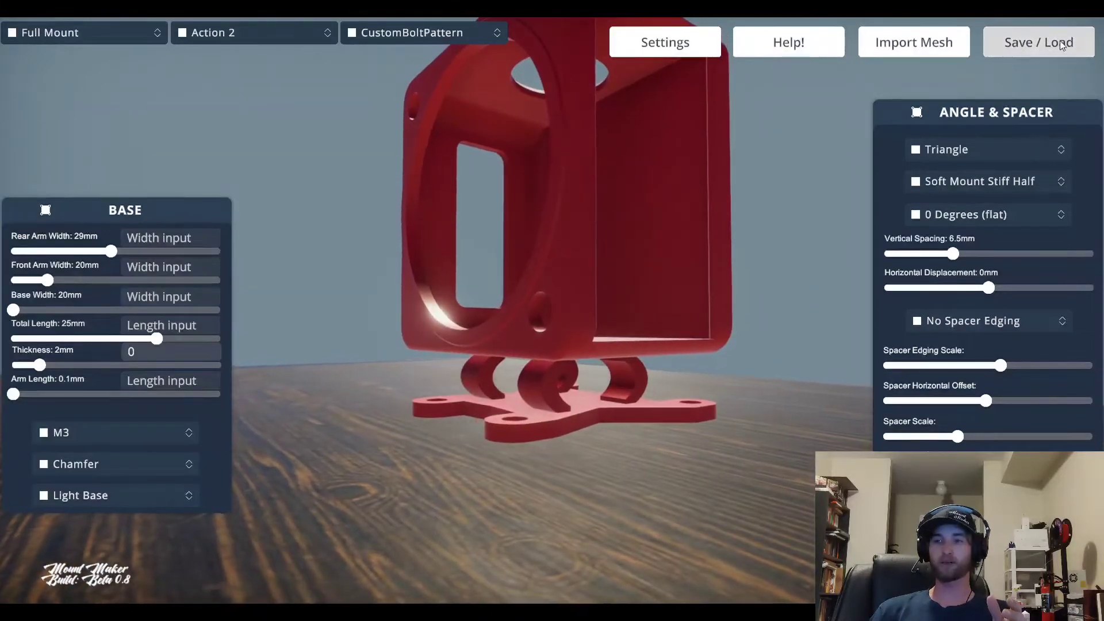
Begin saving the mount for further editing and browse to the ExportTest folder in Documents
click(1024, 44)
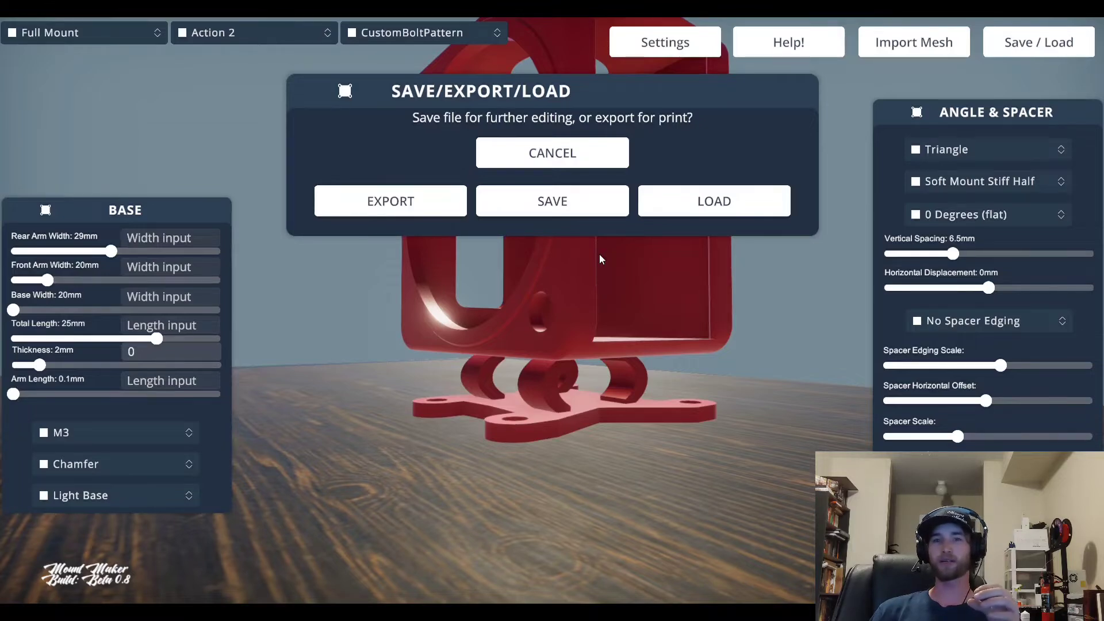
drag(613, 279, 600, 275)
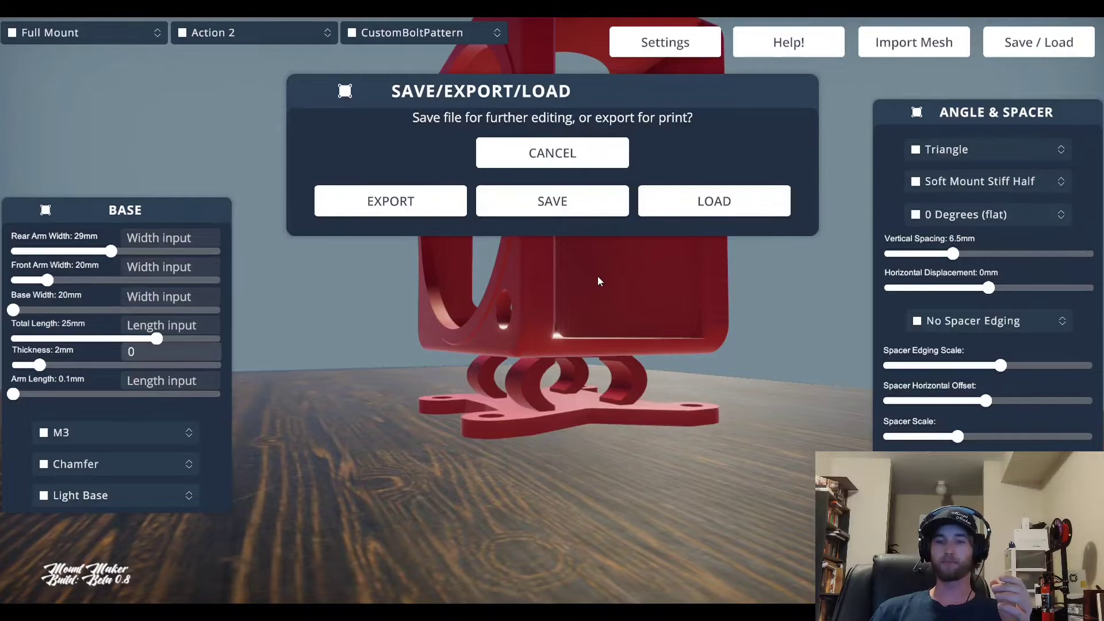
drag(597, 277, 592, 276)
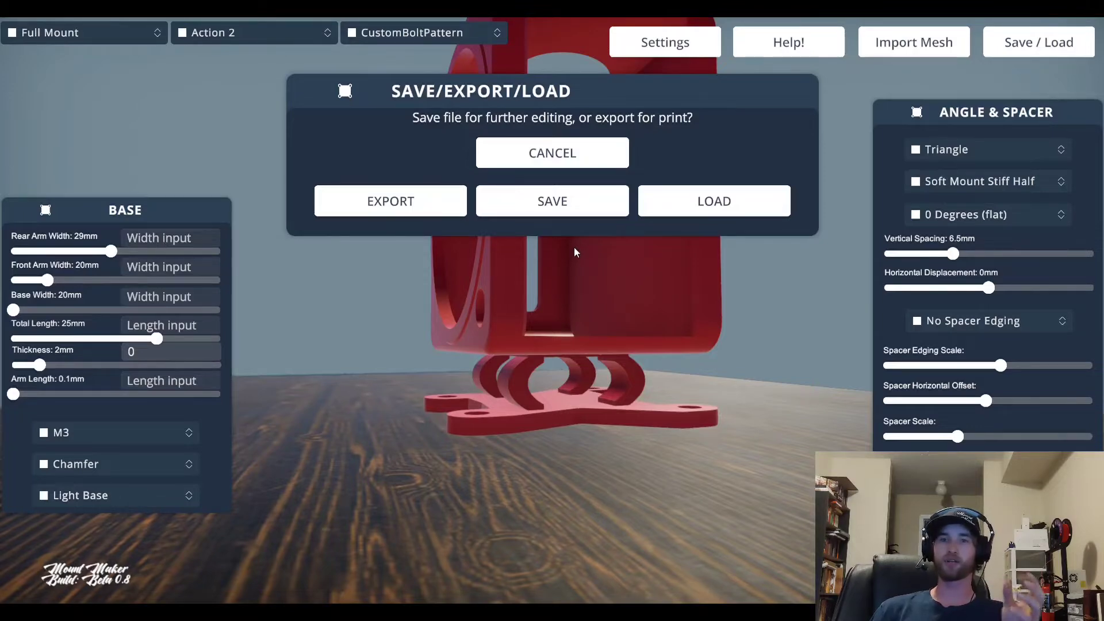
mouse_move(543, 264)
middle_down()
mouse_move(530, 274)
mouse_move(554, 274)
middle_up()
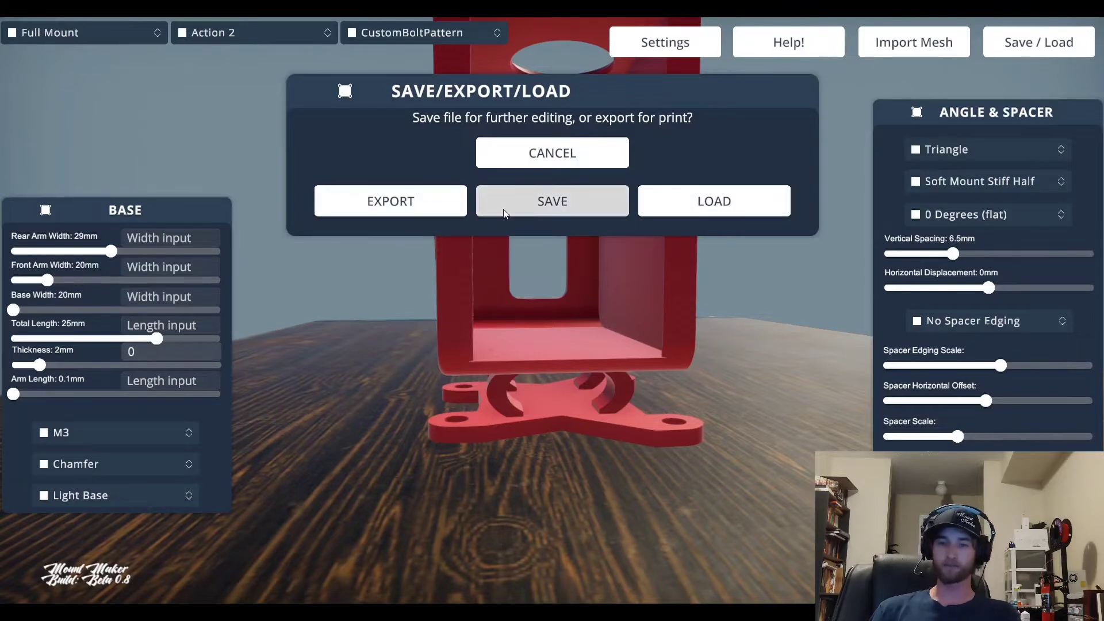
click(528, 209)
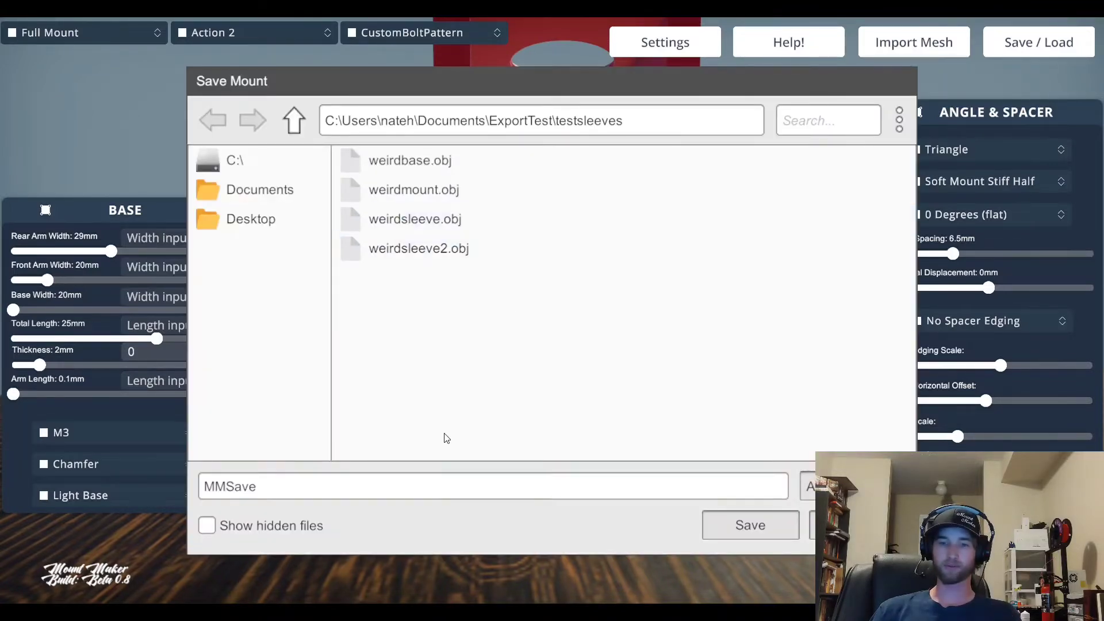
click(251, 191)
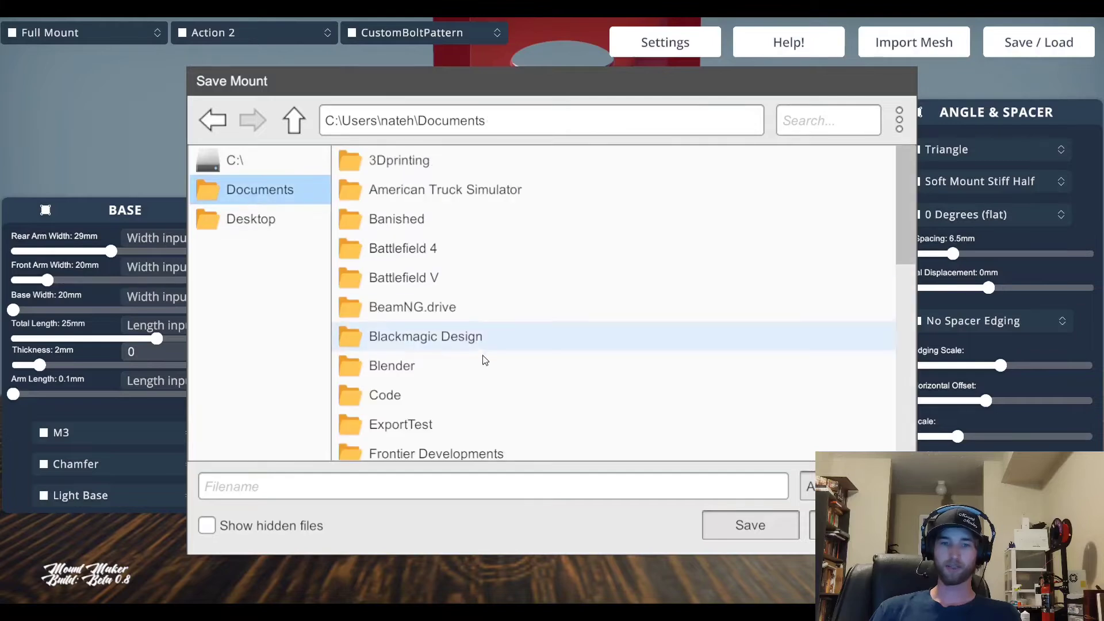
double_click(422, 424)
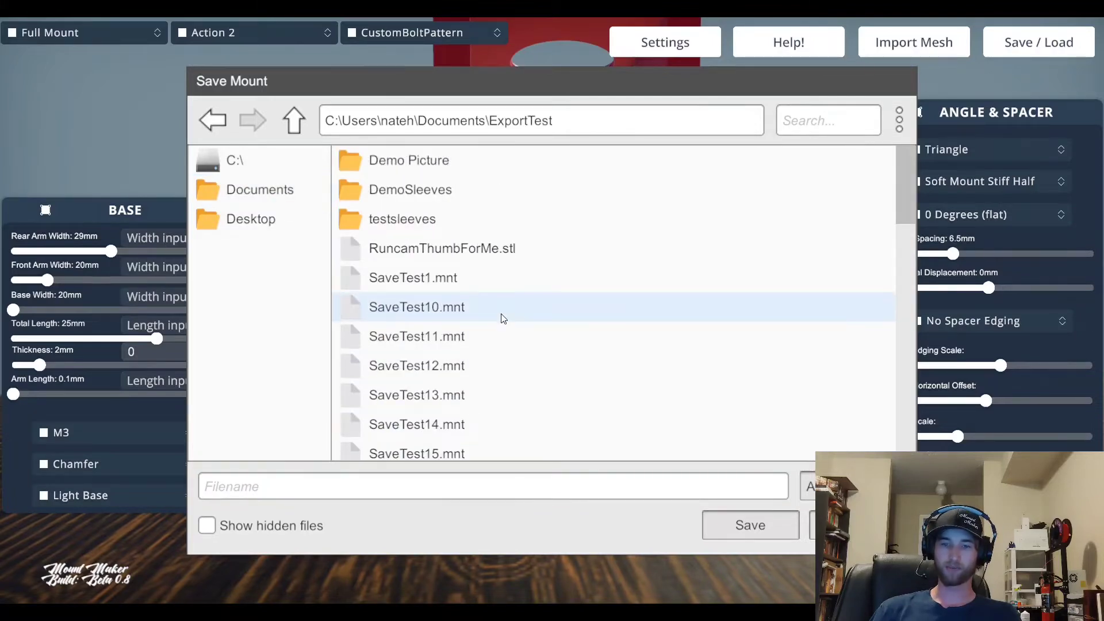
drag(908, 178, 904, 234)
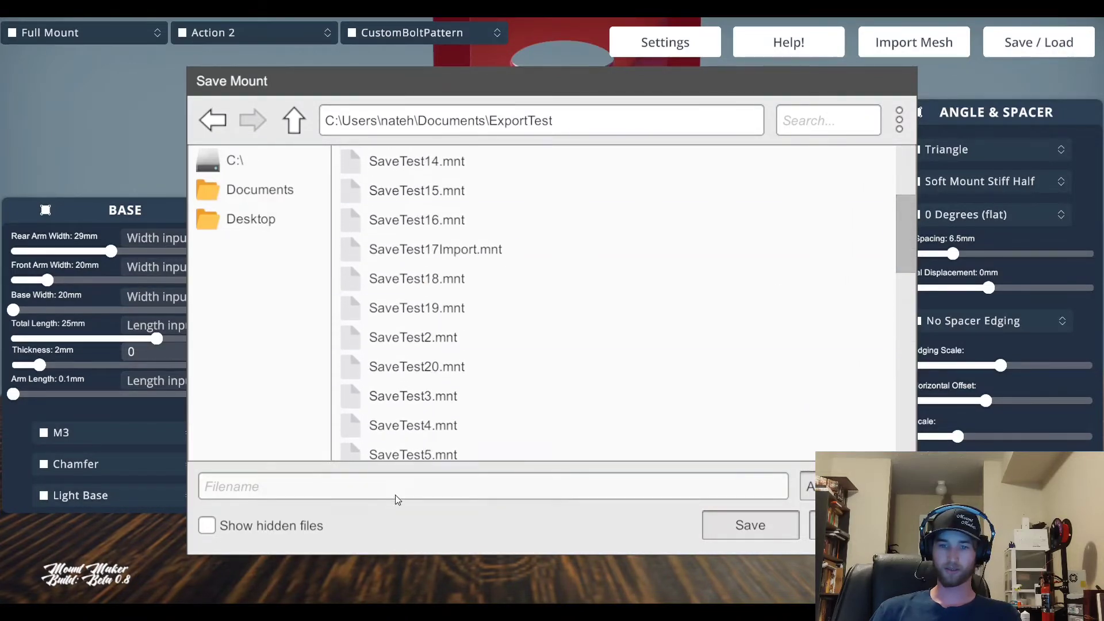
Name the mount file SaveTest21 and save it in the ExportTest folder
click(379, 482)
text(Save)
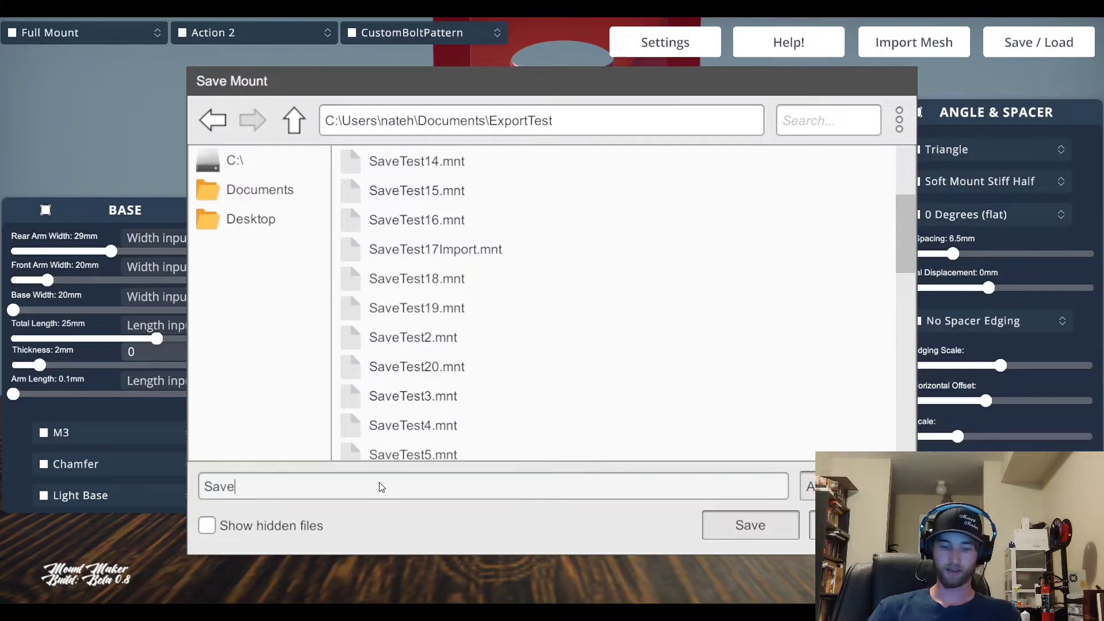
text(Test)
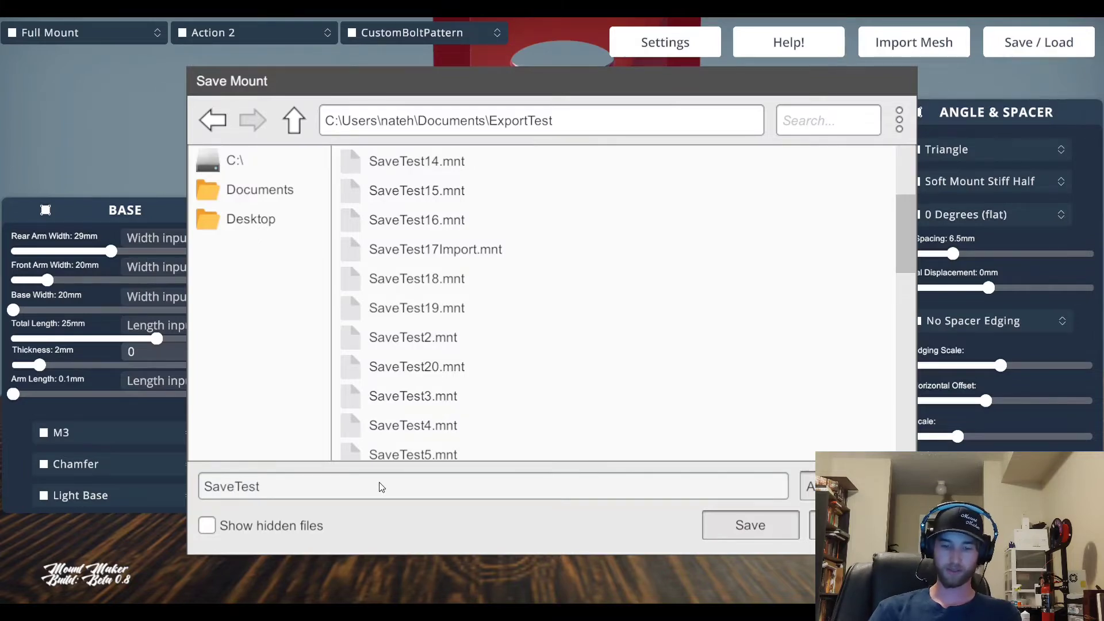
text(21)
click(753, 527)
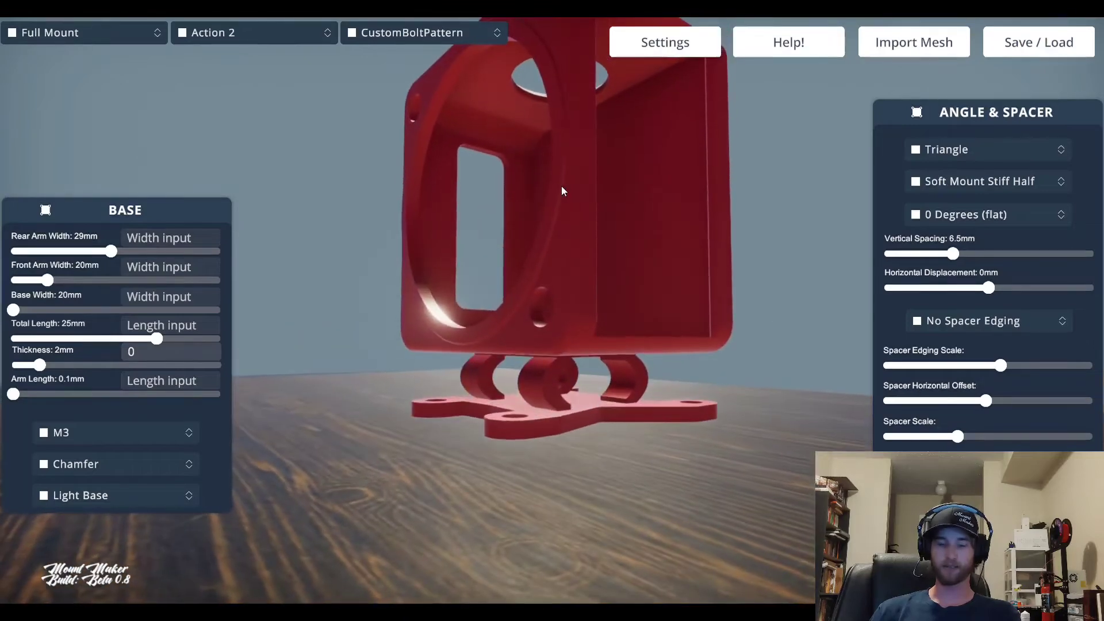
Reduce the base's rear arm width to 19 mm and total length to 21.5 mm, and switch the mount type to GoPro Bracket
drag(112, 252, 48, 255)
right_drag(226, 173, 138, 333)
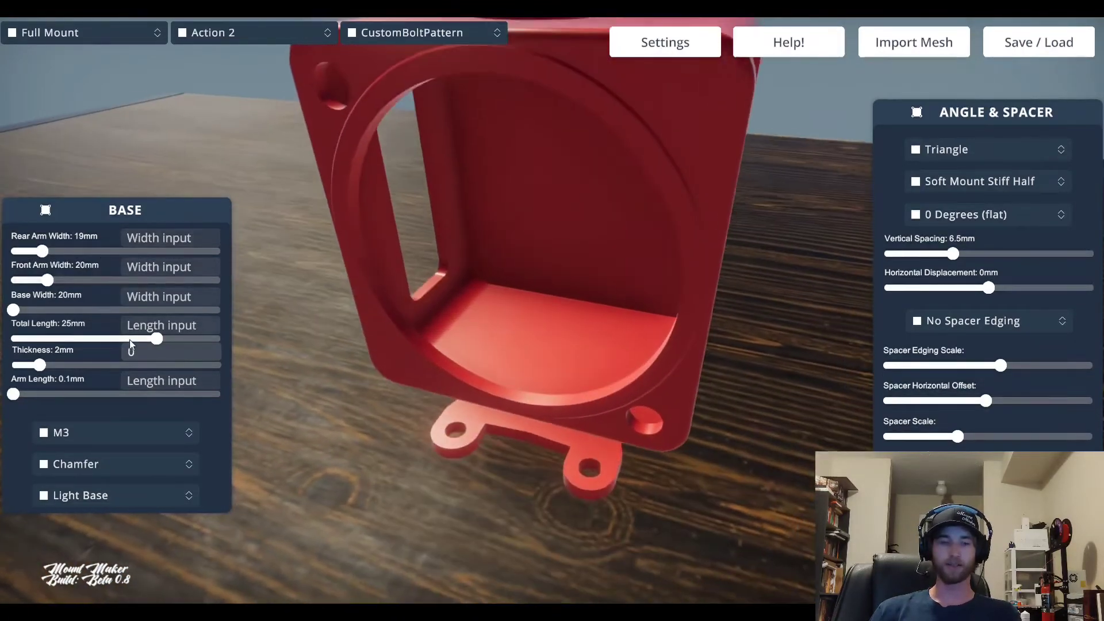
drag(161, 338, 35, 339)
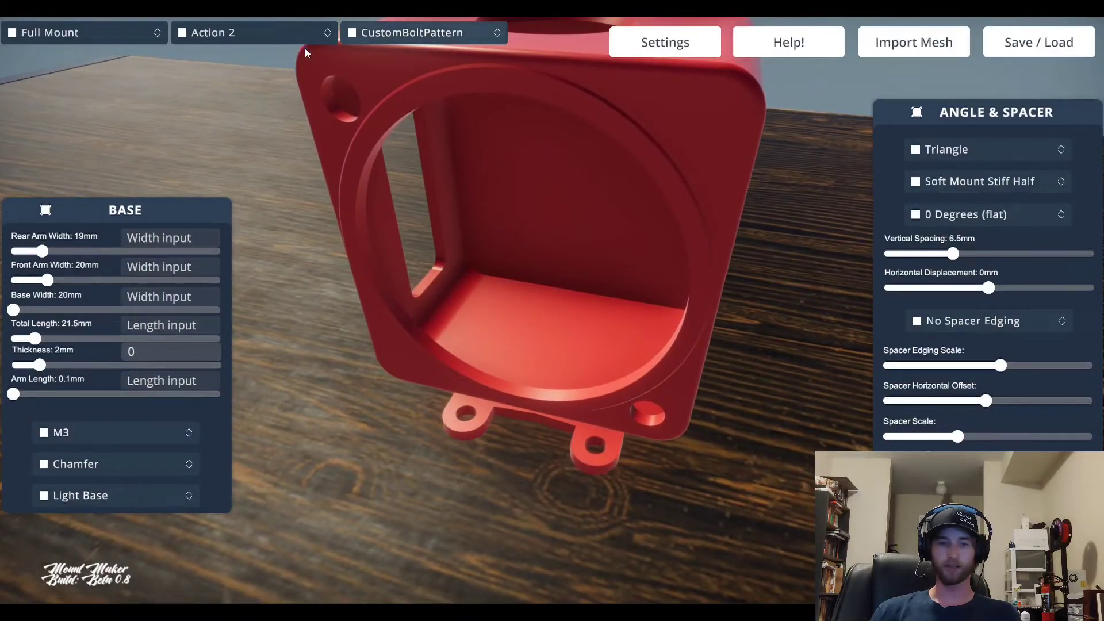
click(112, 34)
click(100, 75)
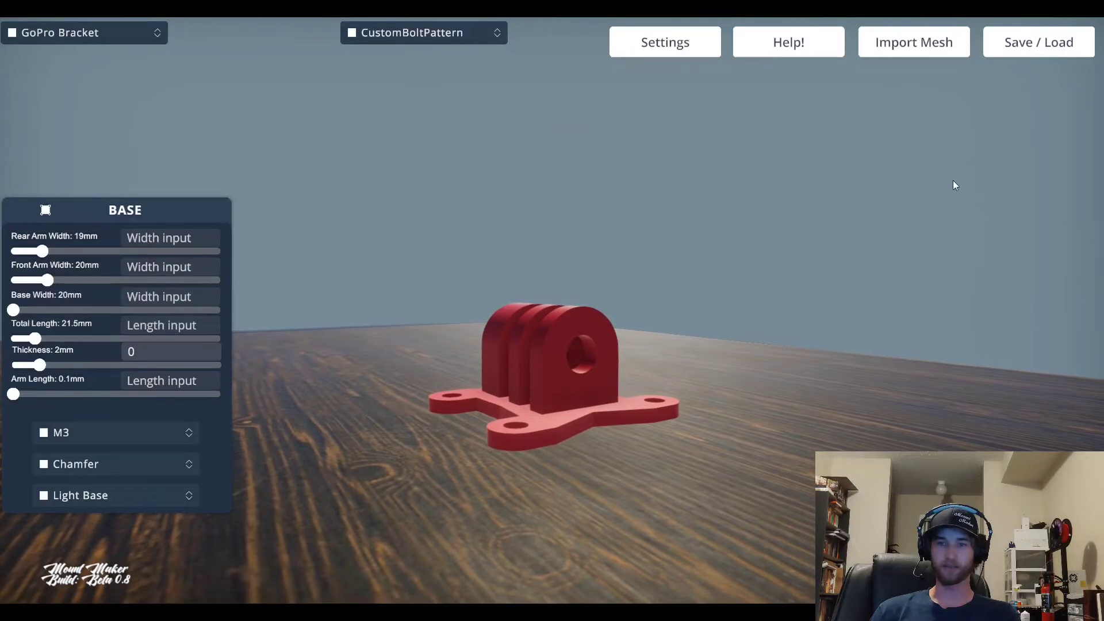
Load the saved mount design SaveTest21.mnt from the ExportTest folder
click(1015, 40)
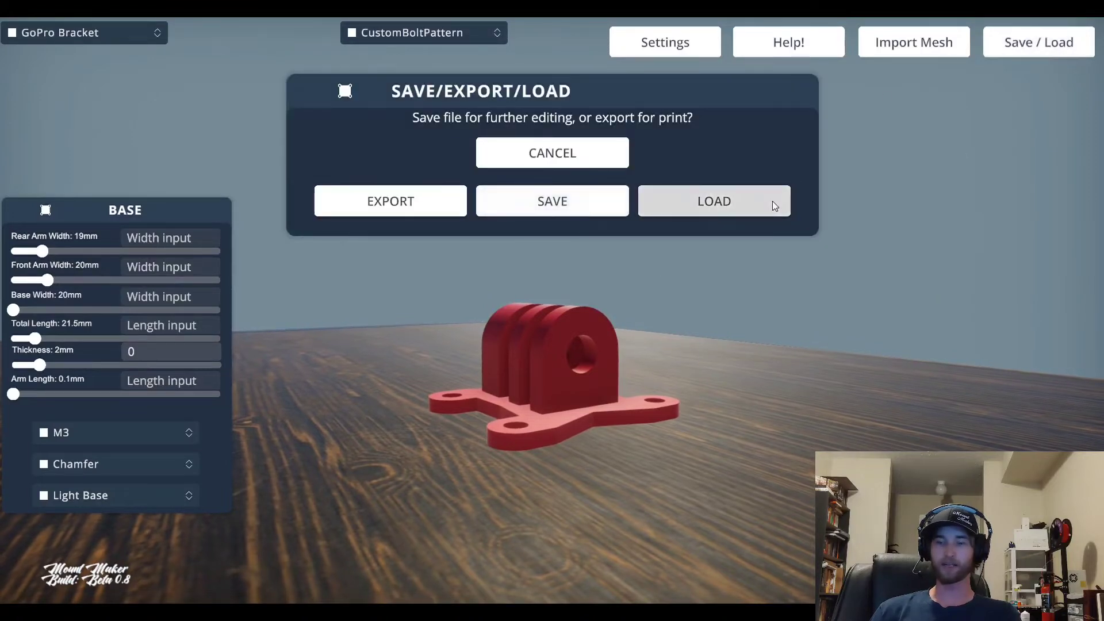
click(713, 203)
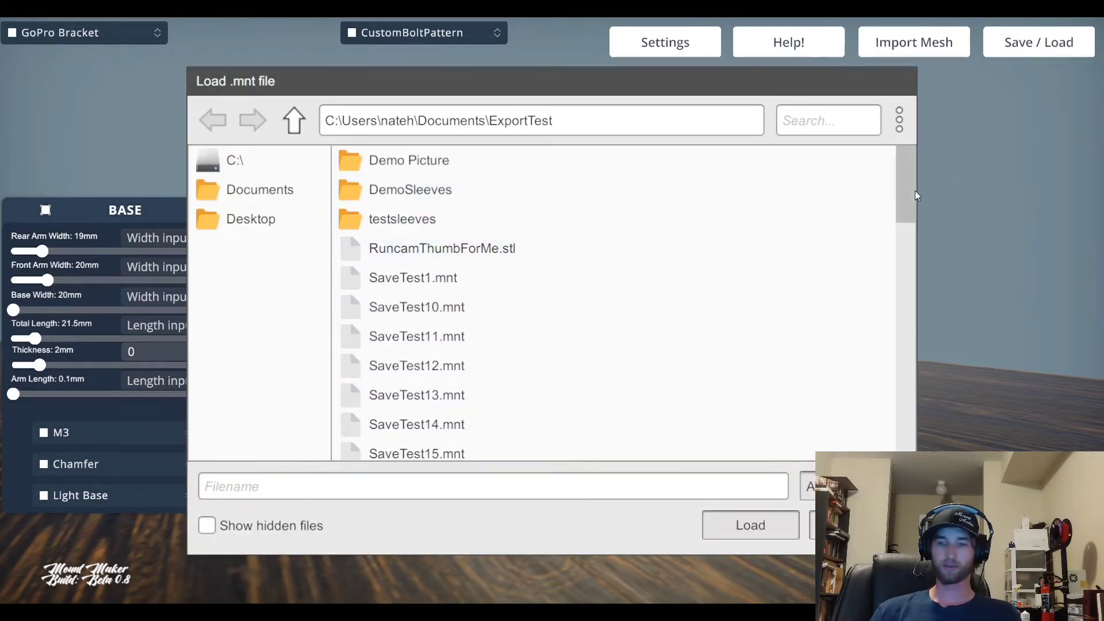
drag(917, 192, 917, 256)
click(451, 322)
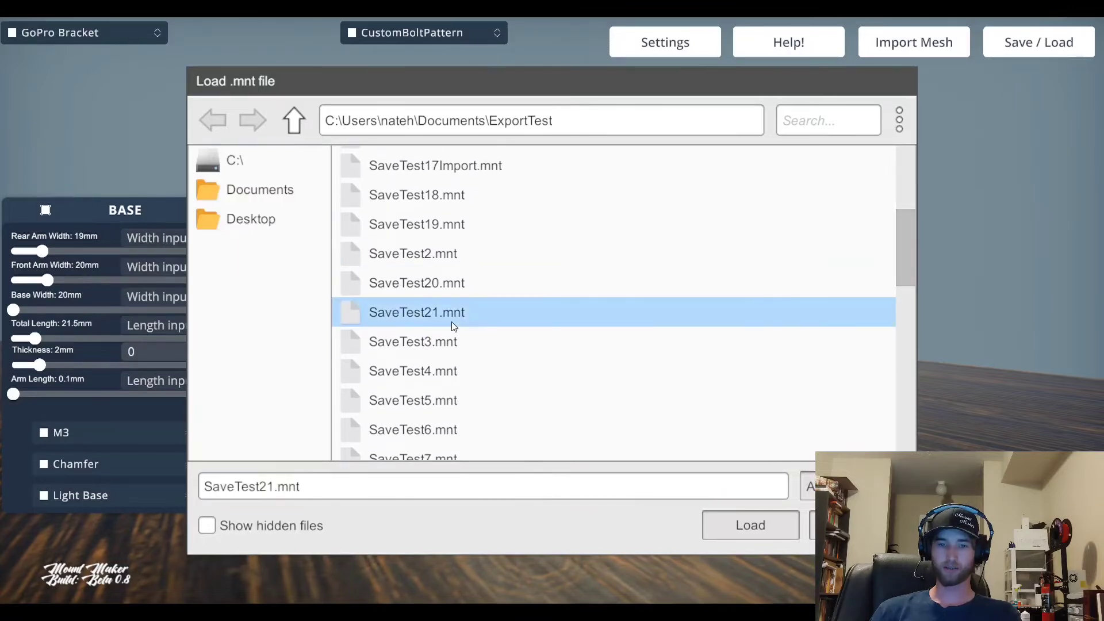
click(736, 520)
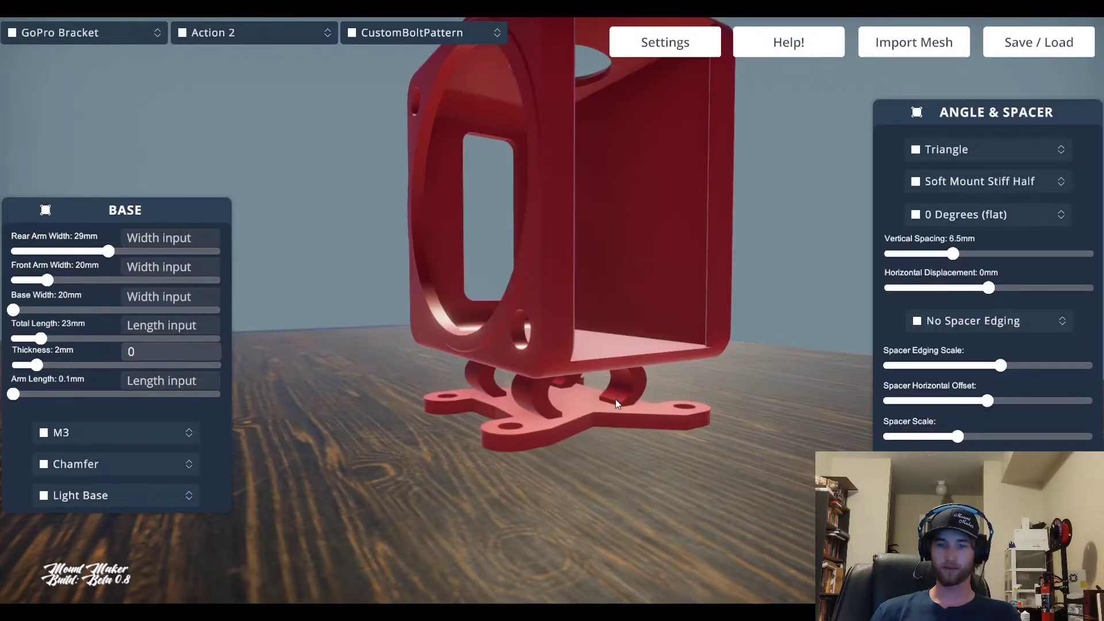
middle_drag(616, 400, 575, 304)
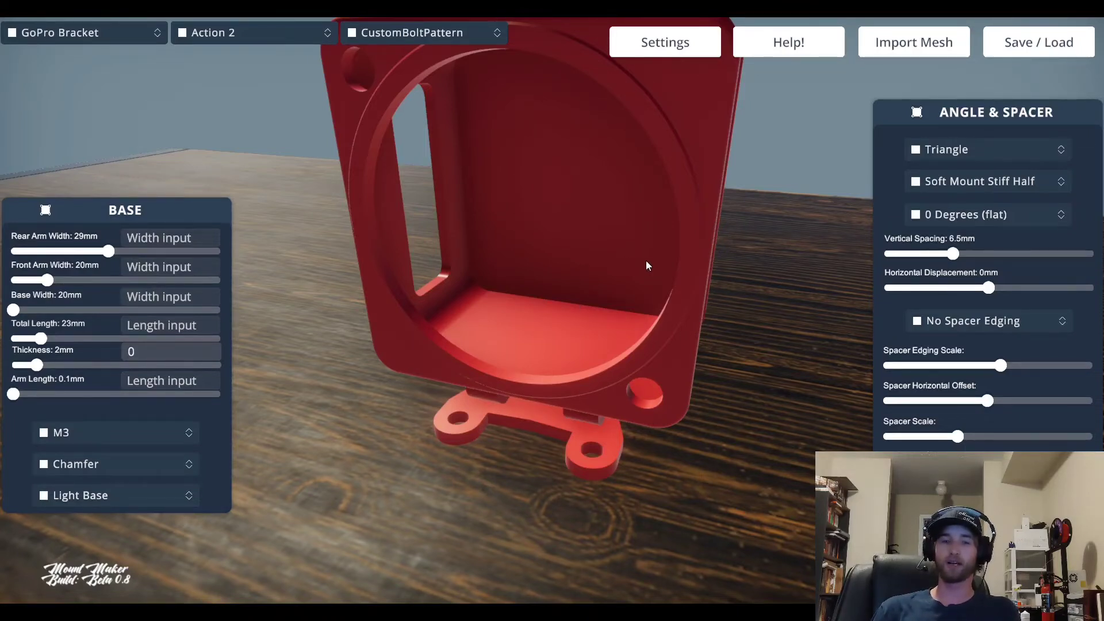
drag(595, 275, 573, 270)
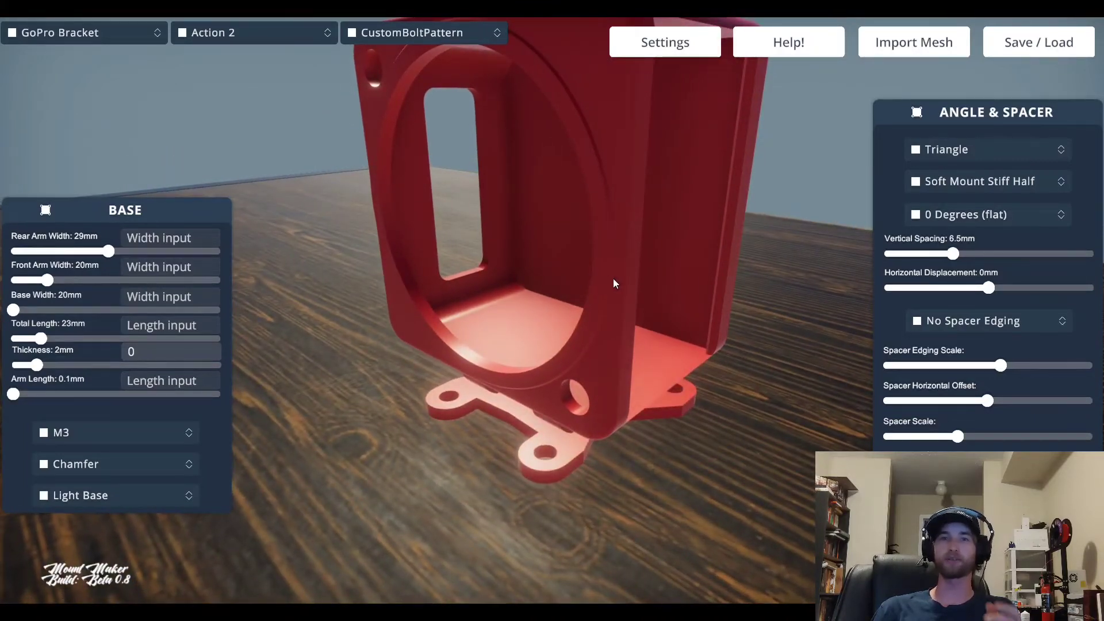
drag(613, 281, 546, 329)
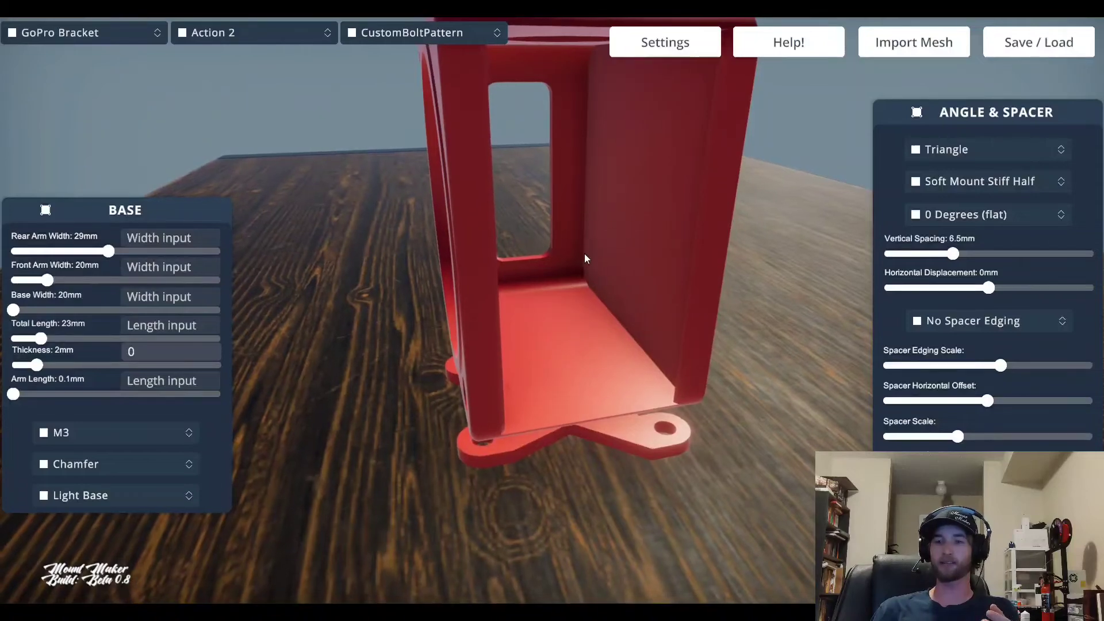
drag(584, 258, 640, 263)
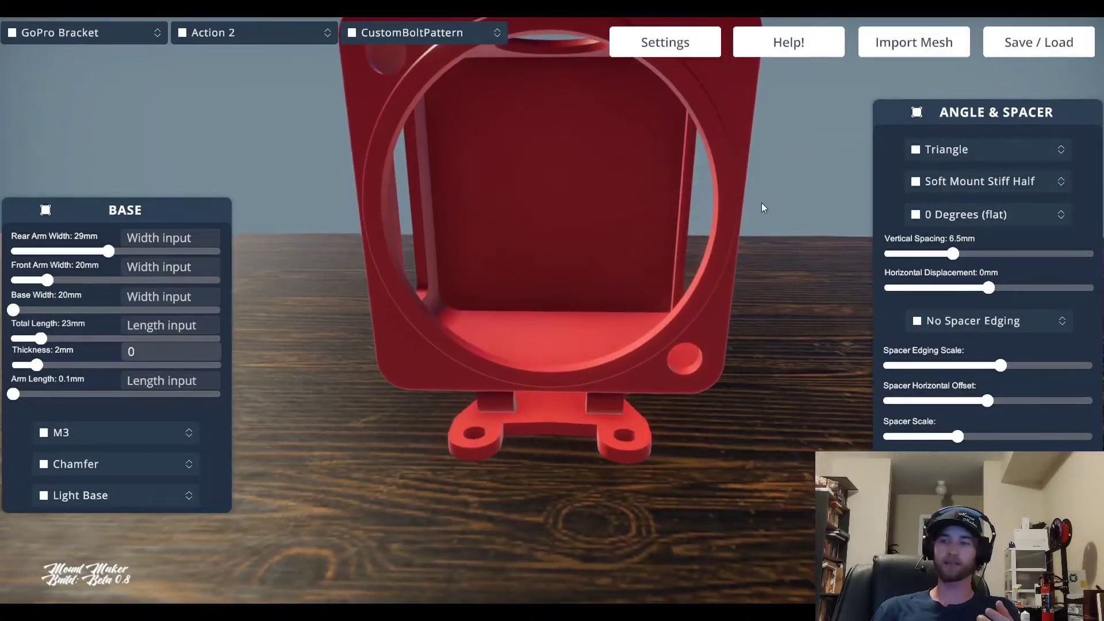
drag(762, 207, 749, 196)
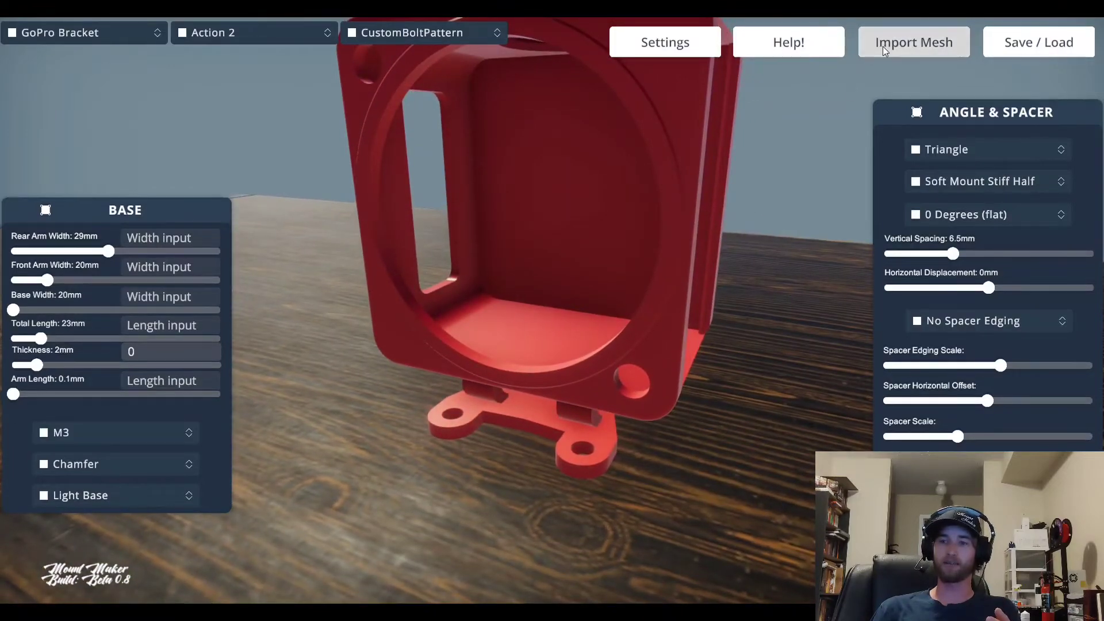
click(882, 46)
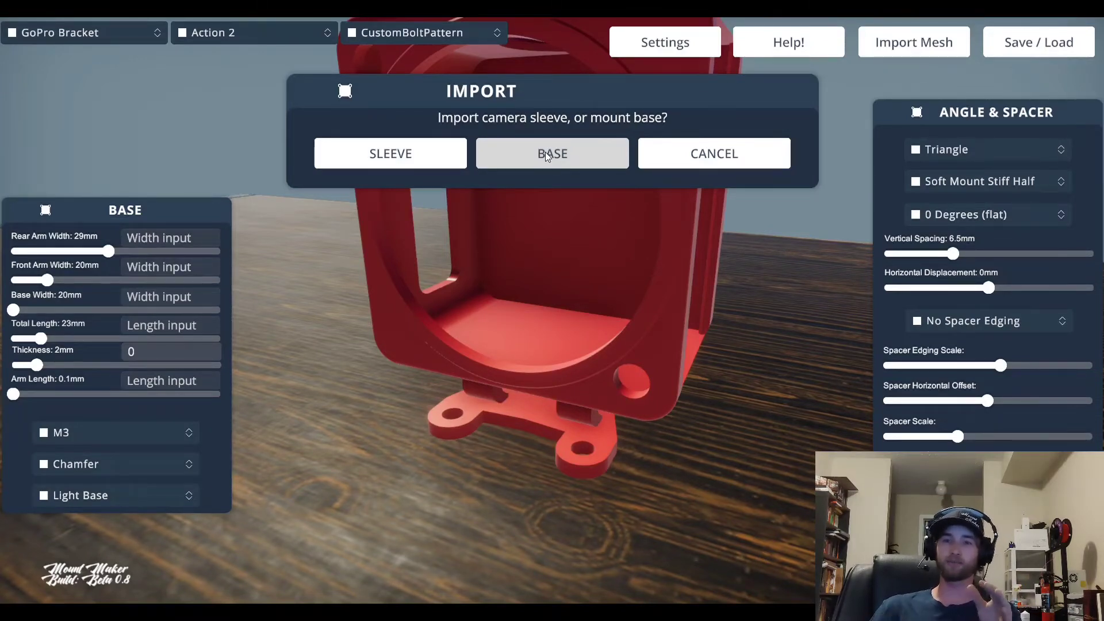
click(545, 152)
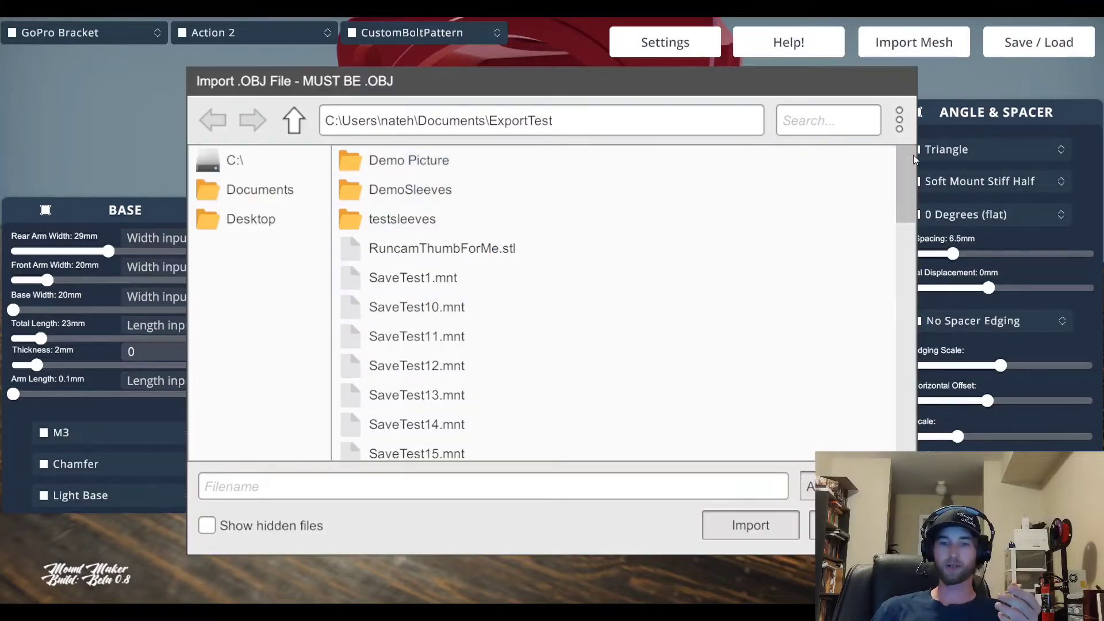
double_click(447, 219)
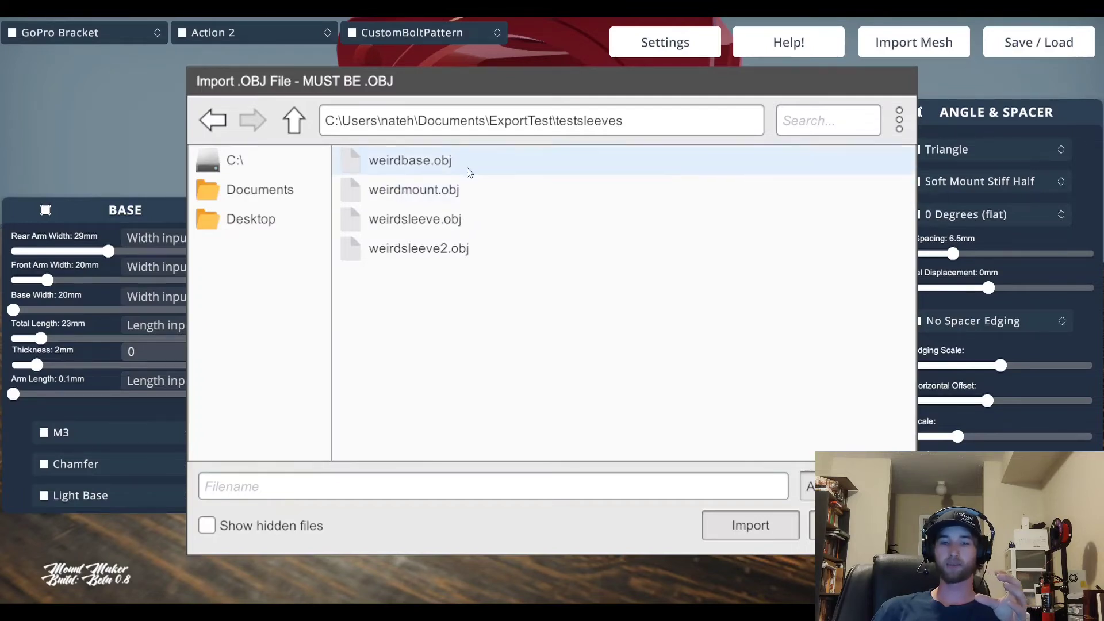
click(476, 257)
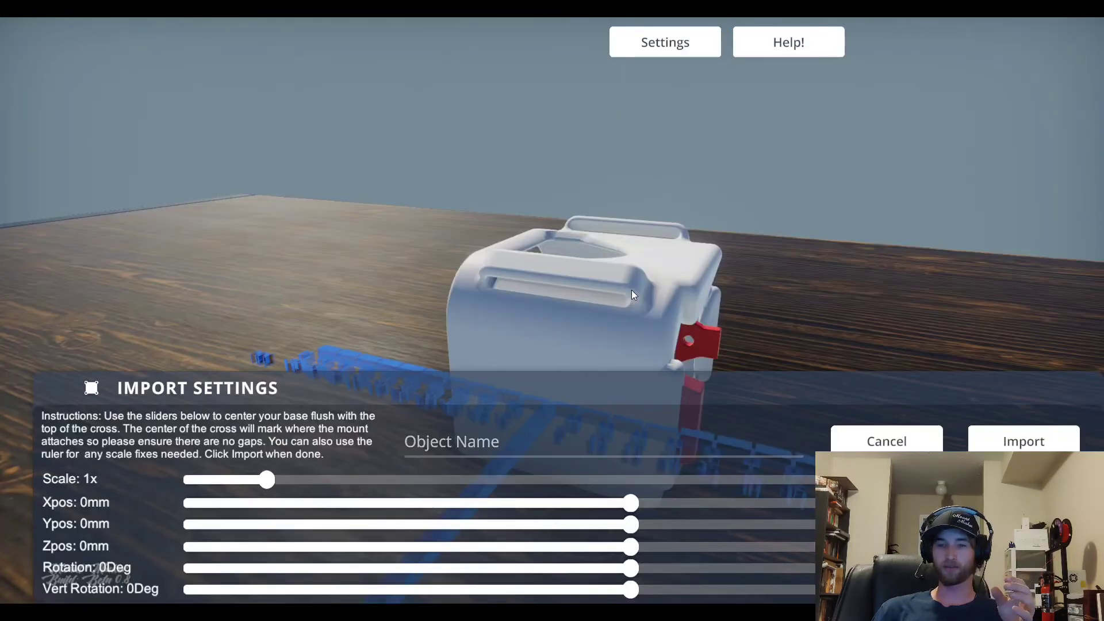
middle_drag(632, 290, 850, 322)
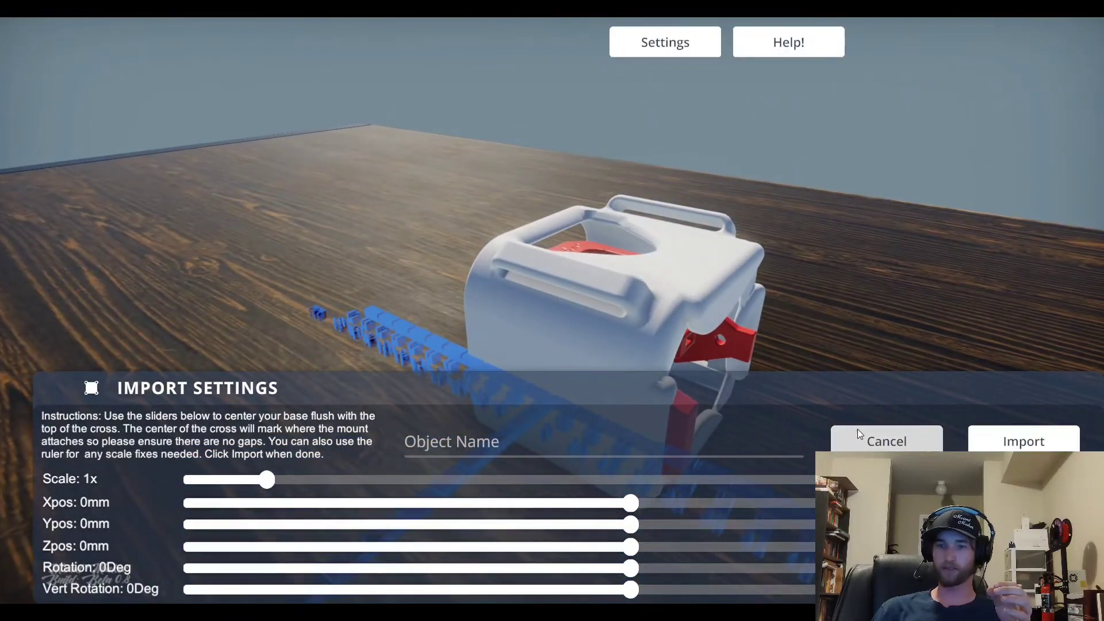
click(866, 446)
Reduce the spacer's vertical spacing to 5.5 mm
middle_drag(643, 247, 808, 344)
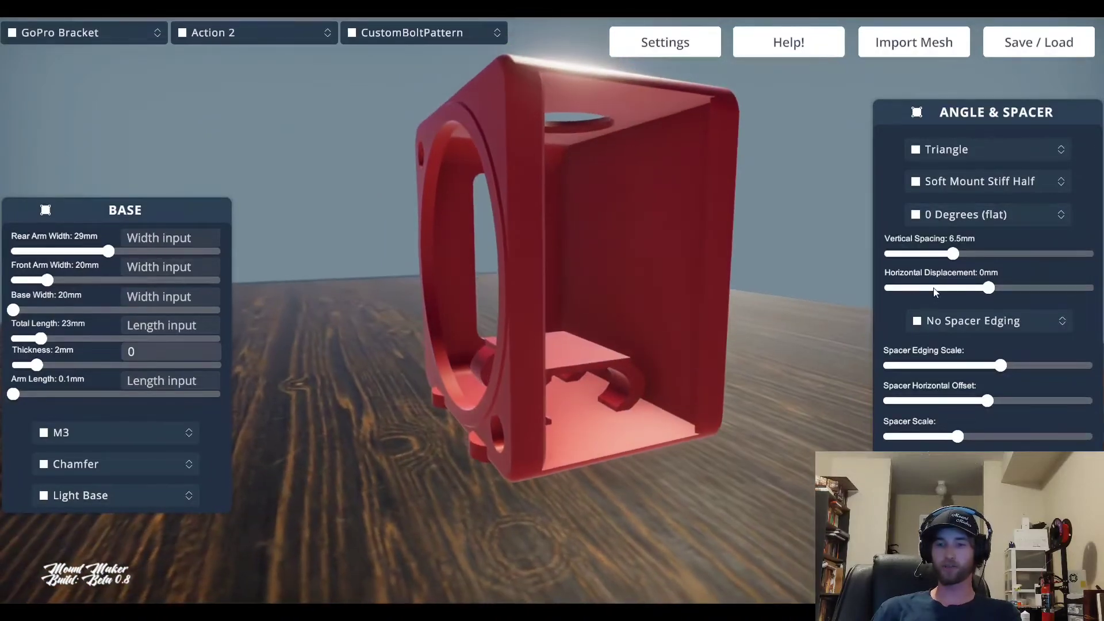
mouse_move(953, 253)
mouse_down()
mouse_move(931, 254)
mouse_move(1035, 245)
mouse_move(944, 254)
mouse_up()
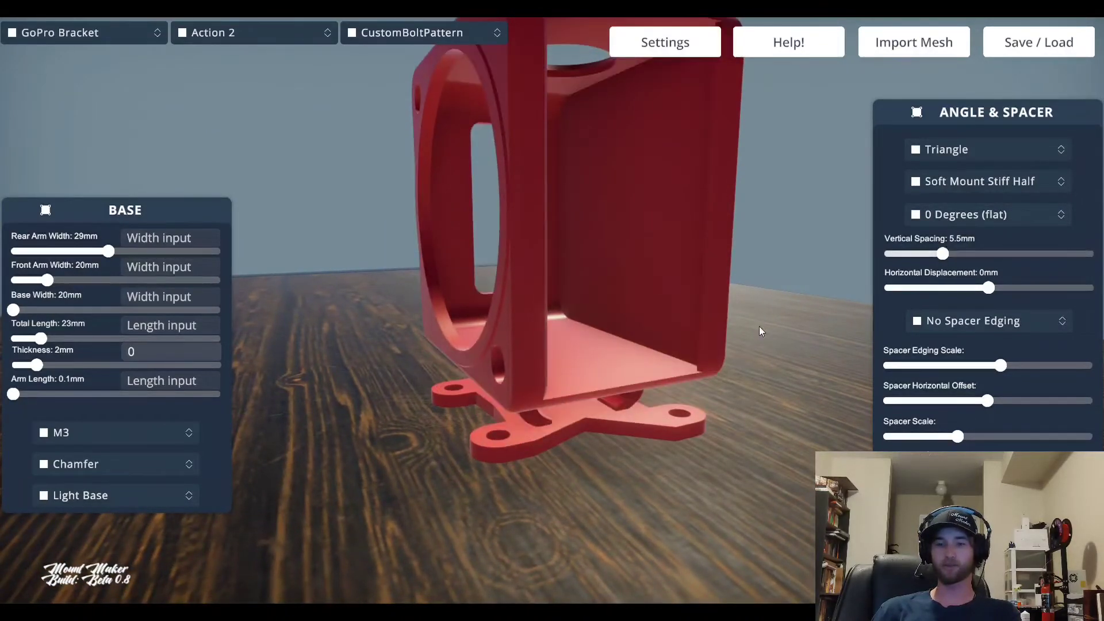
middle_drag(724, 344, 764, 337)
Start importing weirdbase.obj from the testsleeves folder as a mount base
click(915, 43)
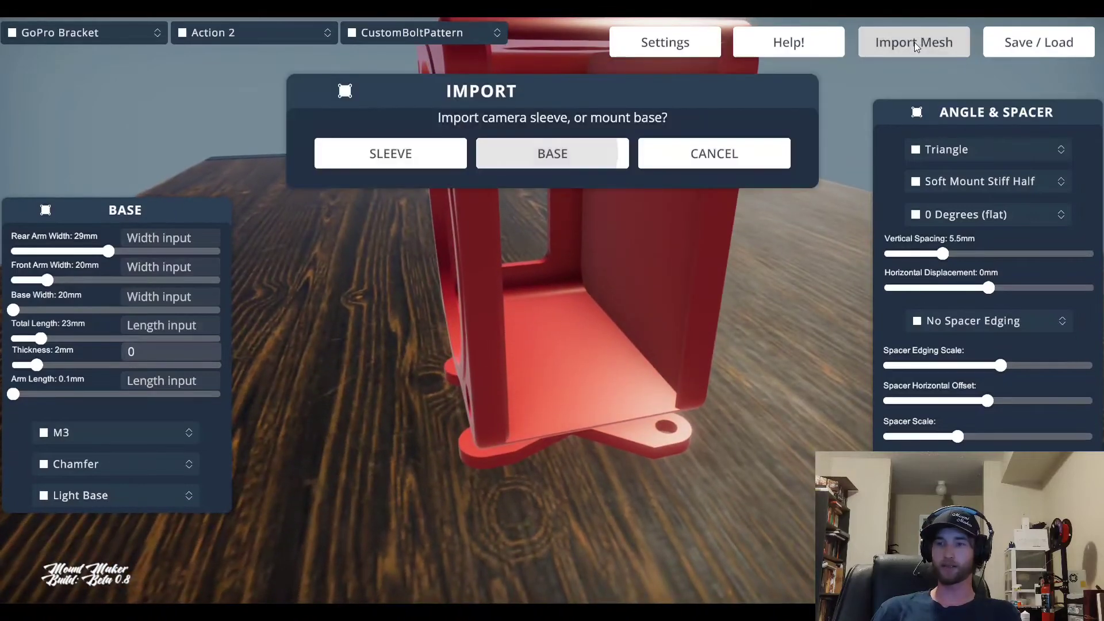
click(522, 164)
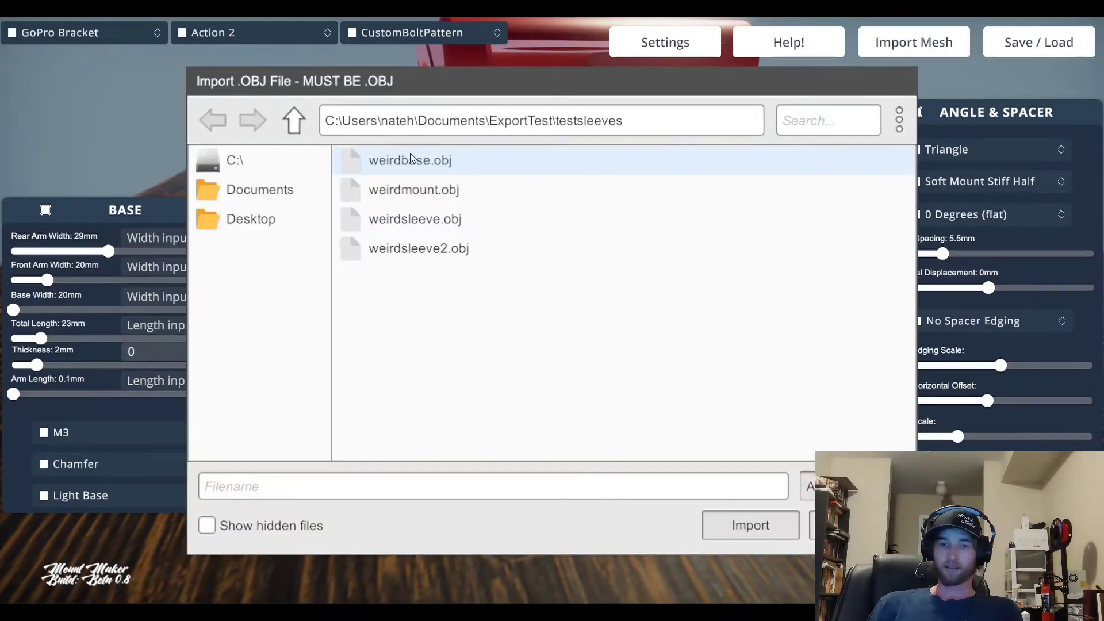
double_click(452, 161)
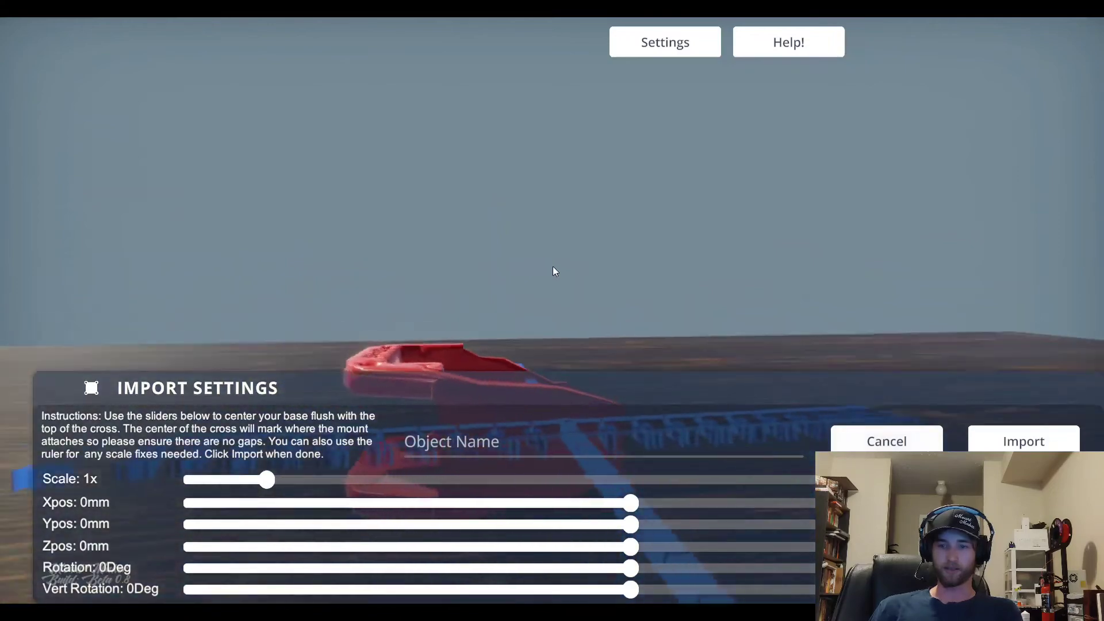
middle_drag(553, 267, 519, 306)
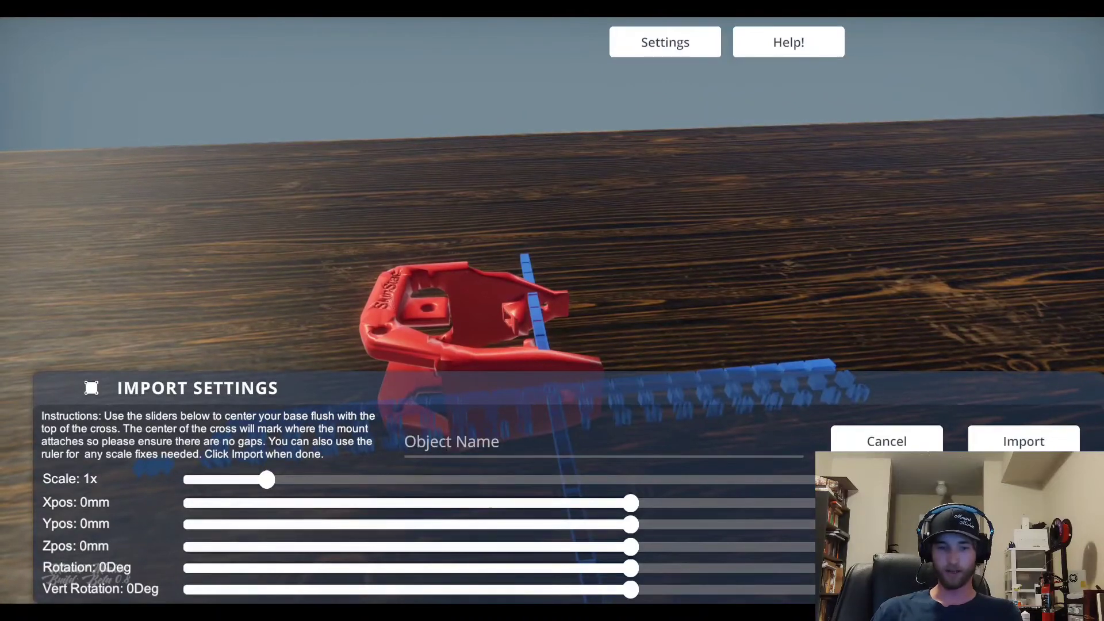
middle_drag(650, 350, 647, 345)
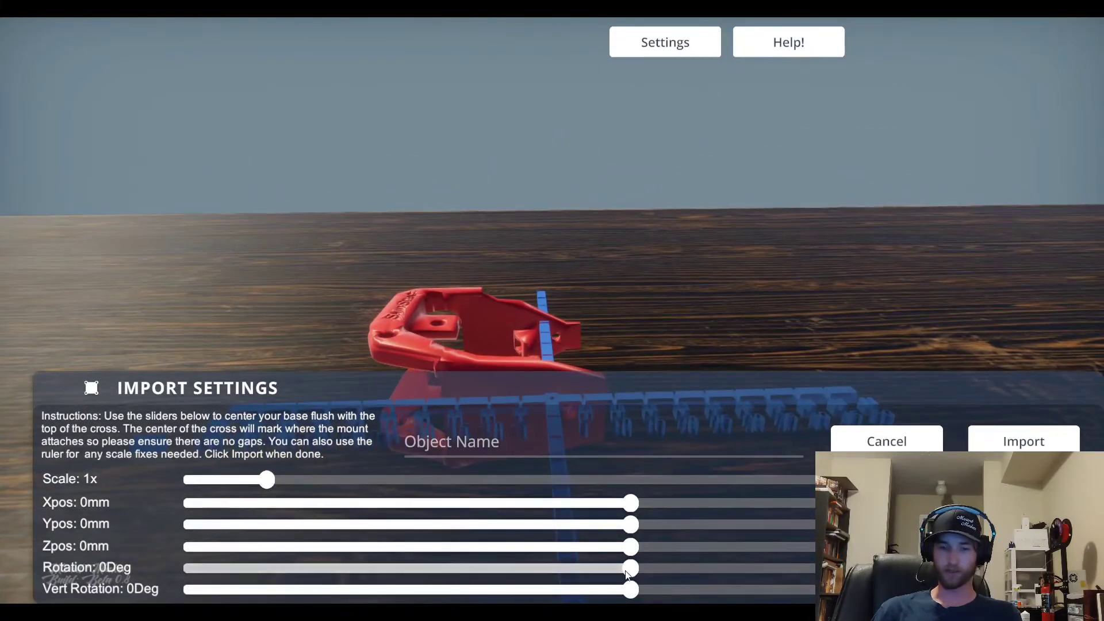
Set the imported base's vertical rotation to -90 degrees and lower its Y position to -32.9 mm
drag(635, 569, 415, 592)
middle_drag(448, 311, 450, 195)
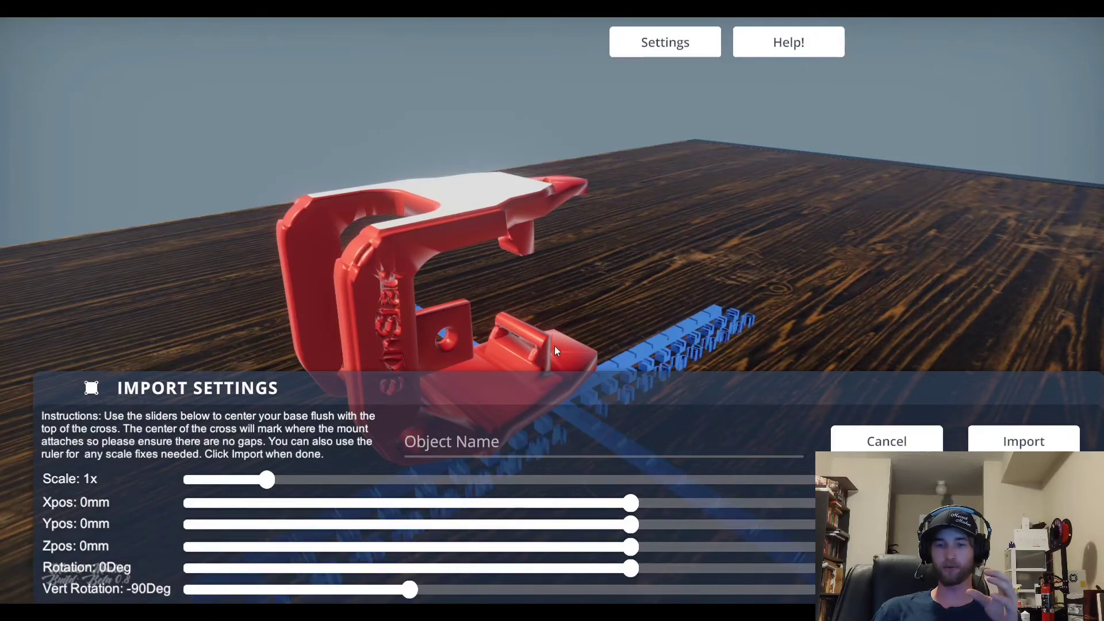
middle_drag(596, 354, 536, 445)
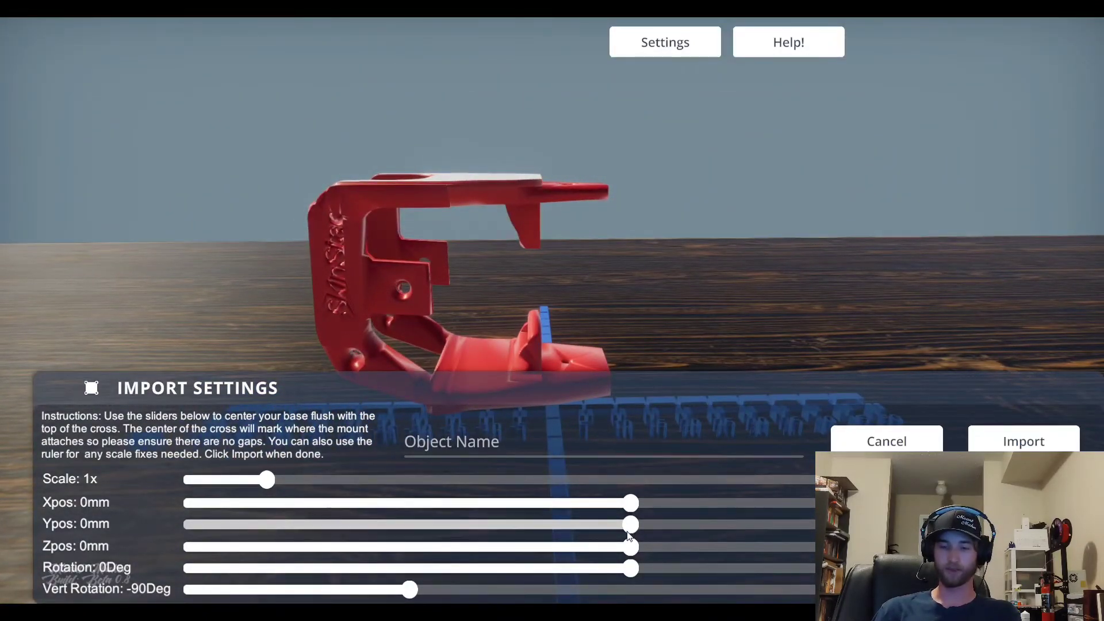
drag(628, 536, 340, 543)
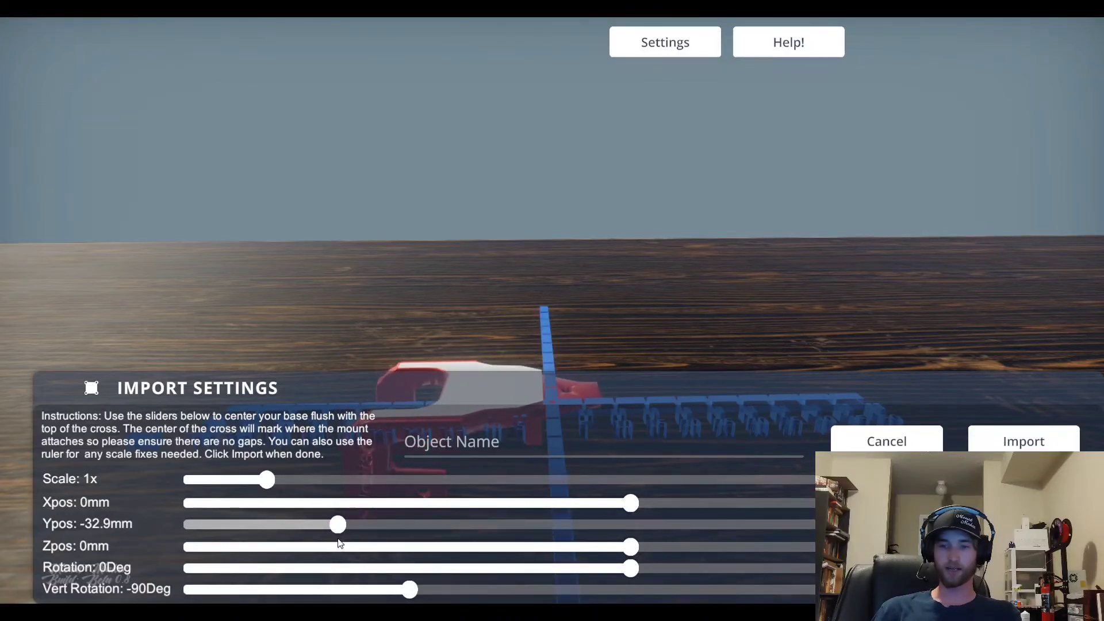
mouse_move(522, 364)
middle_down()
mouse_move(520, 329)
mouse_move(520, 344)
middle_up()
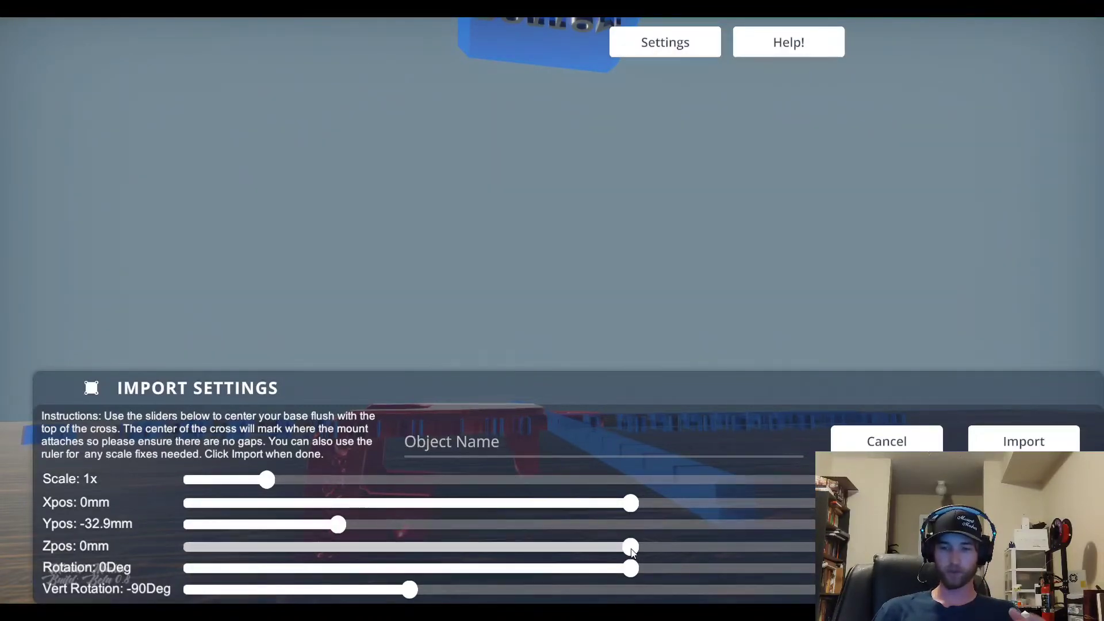
Set the imported base's rotation to -90 degrees and its X position to 4.1 mm to center it on the cross
middle_drag(644, 242, 618, 512)
drag(631, 503, 761, 503)
drag(633, 577, 408, 561)
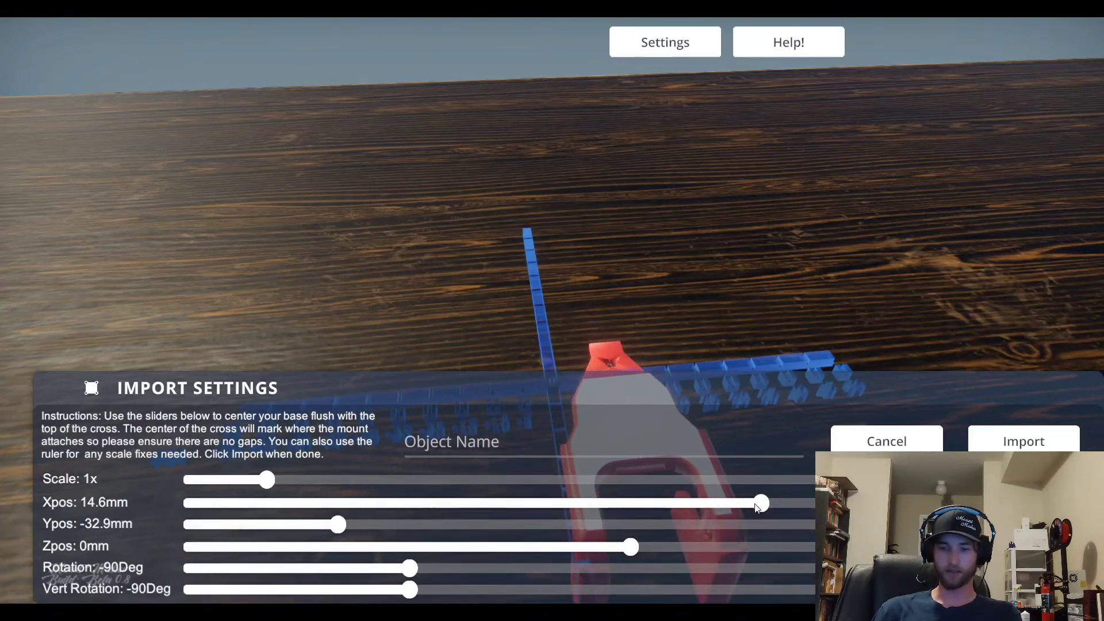
drag(761, 504, 667, 505)
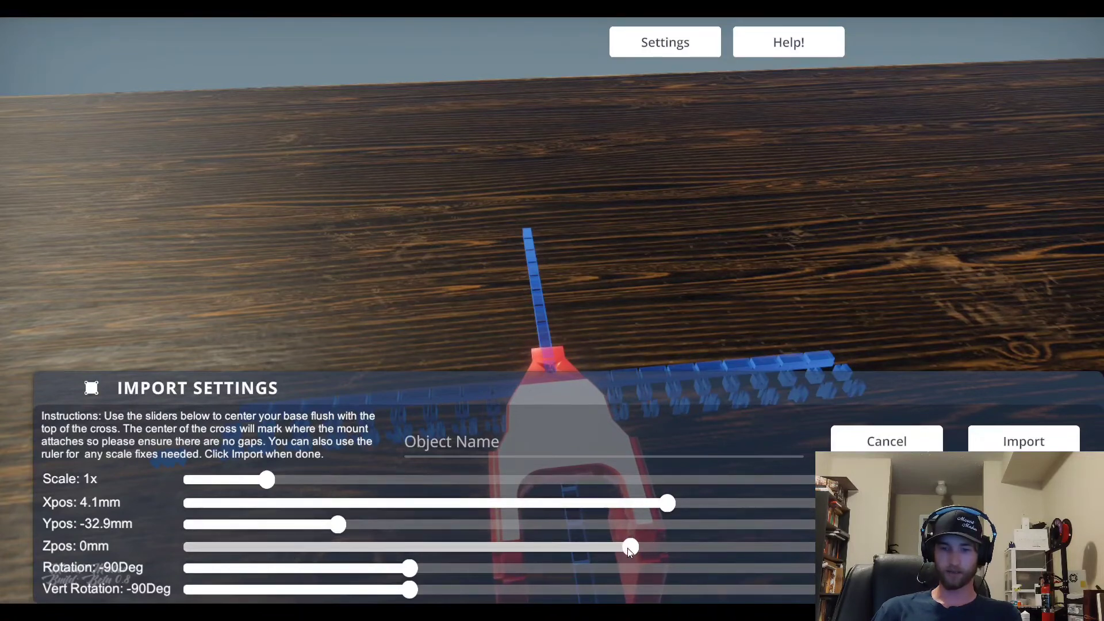
Set the imported base's Z position to 11.4 mm and complete the import
drag(629, 548, 770, 545)
middle_drag(720, 310, 743, 426)
drag(770, 546, 732, 547)
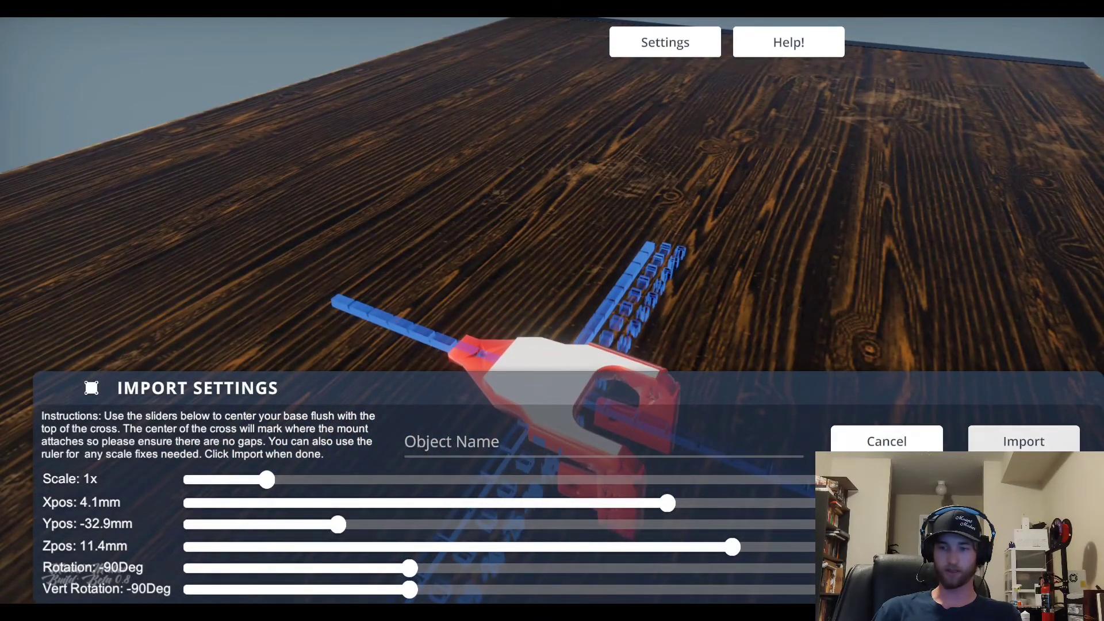
click(1011, 448)
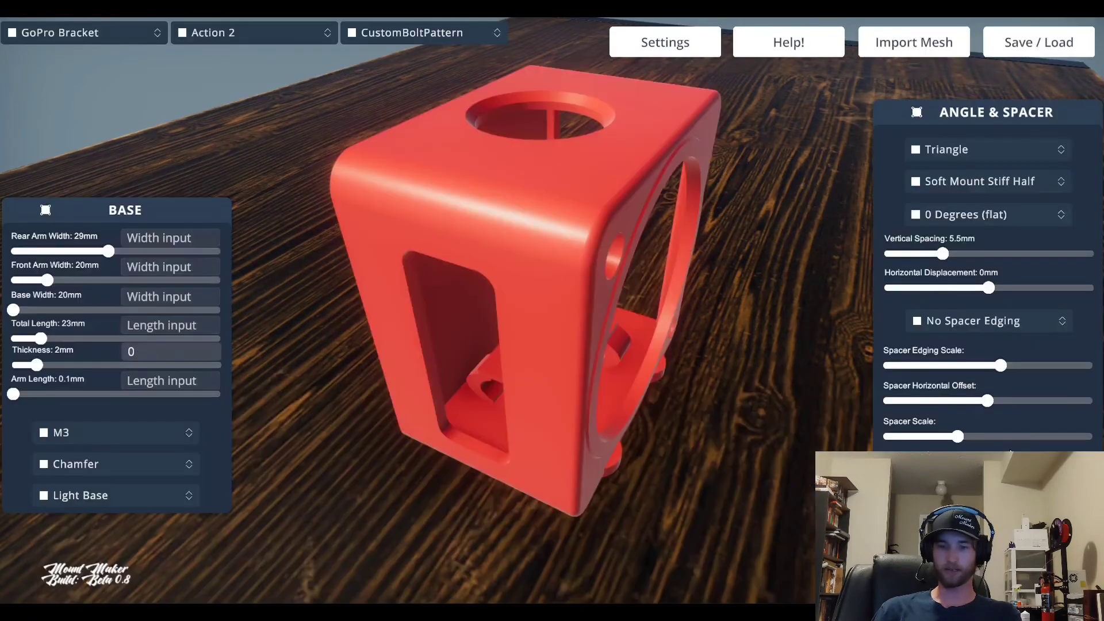
Raise the spacer's vertical spacing to 7.5 mm
middle_drag(719, 287, 596, 268)
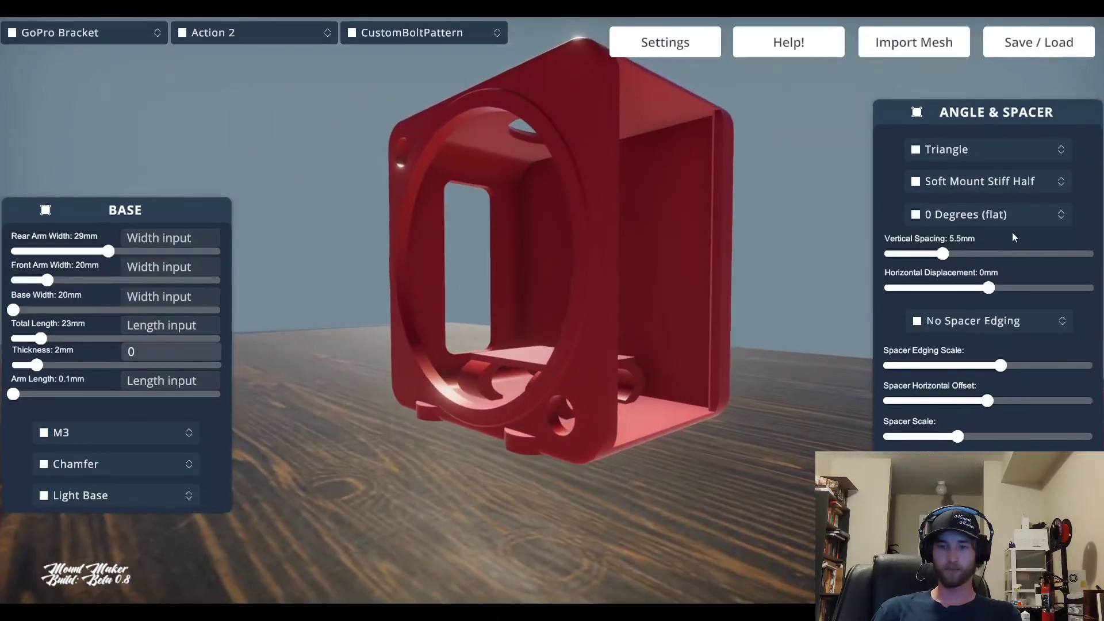
drag(947, 254, 972, 251)
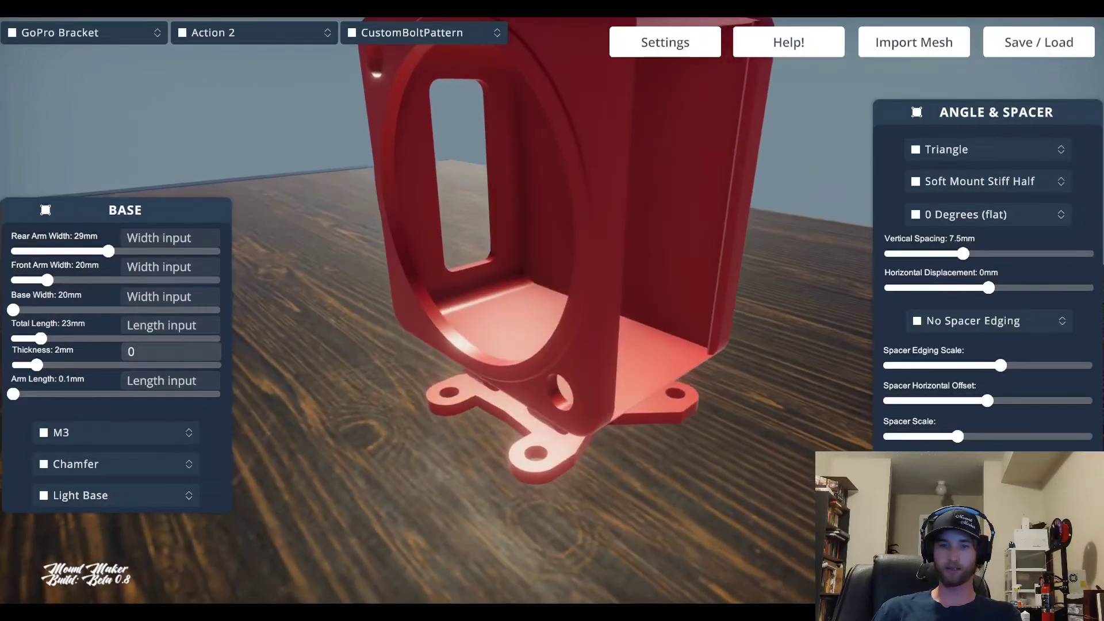
Switch the base type to DJI FPV and return it to CustomBoltPattern
click(424, 33)
click(403, 76)
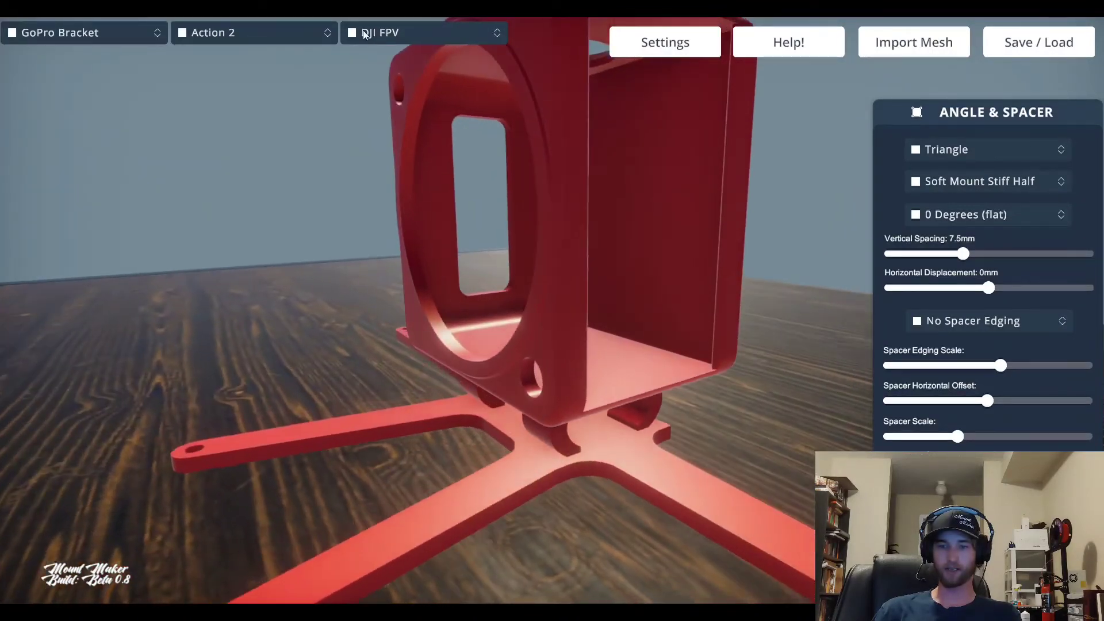
click(374, 32)
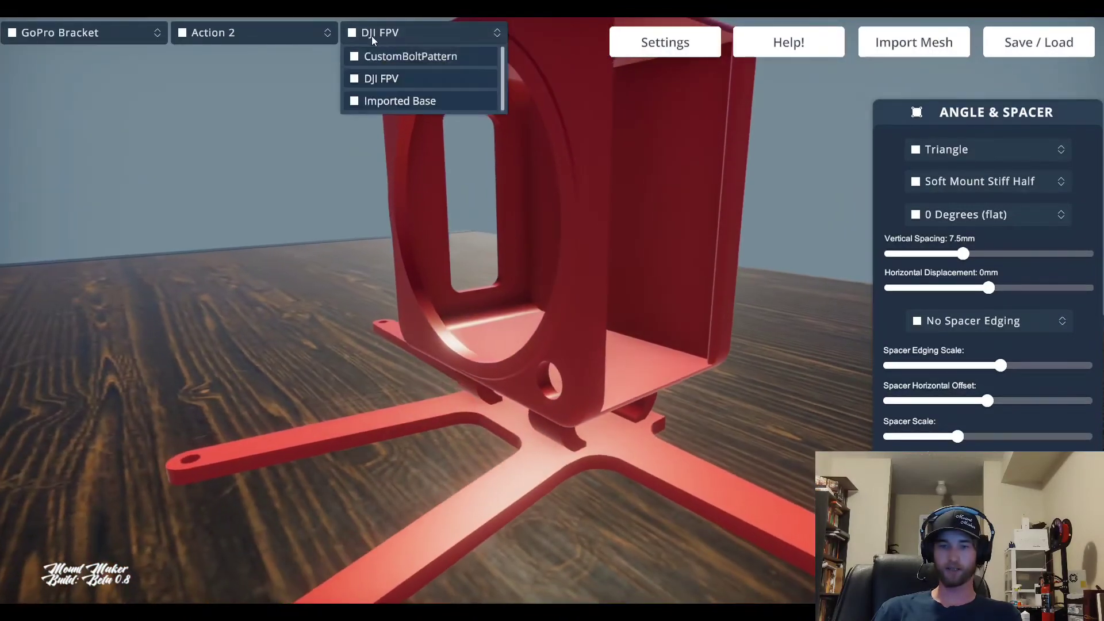
click(374, 56)
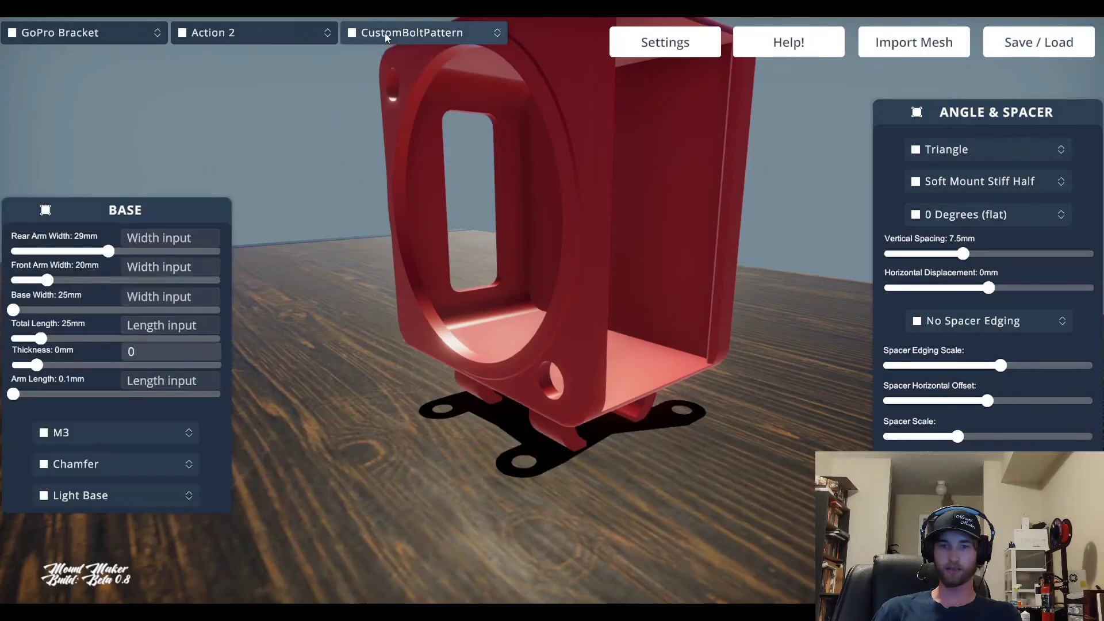
Switch the base type to Imported Base
click(384, 33)
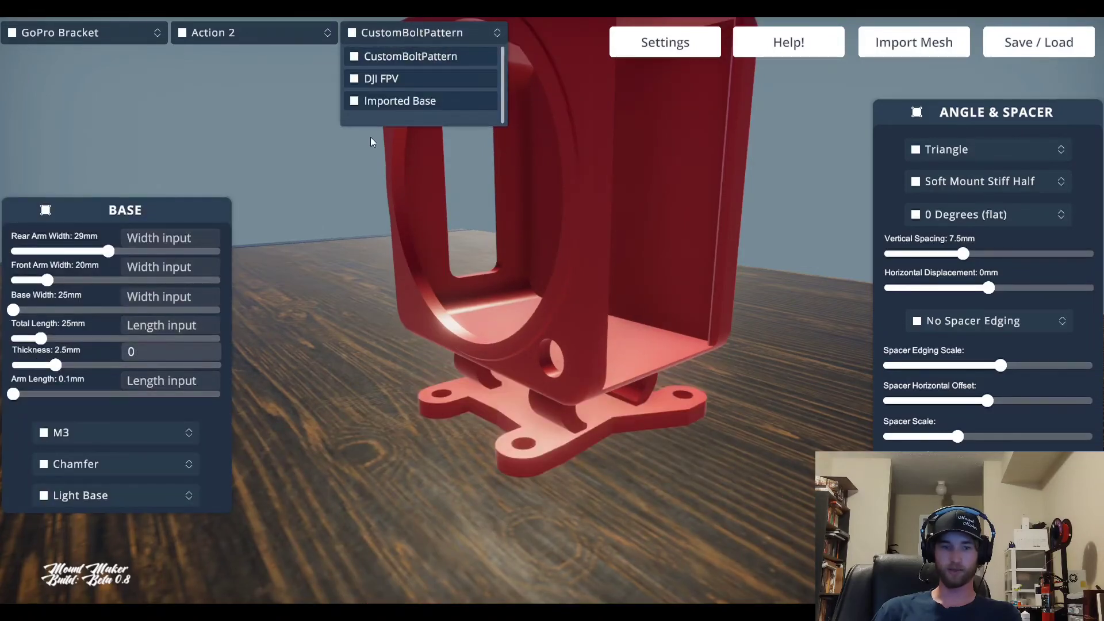
click(390, 101)
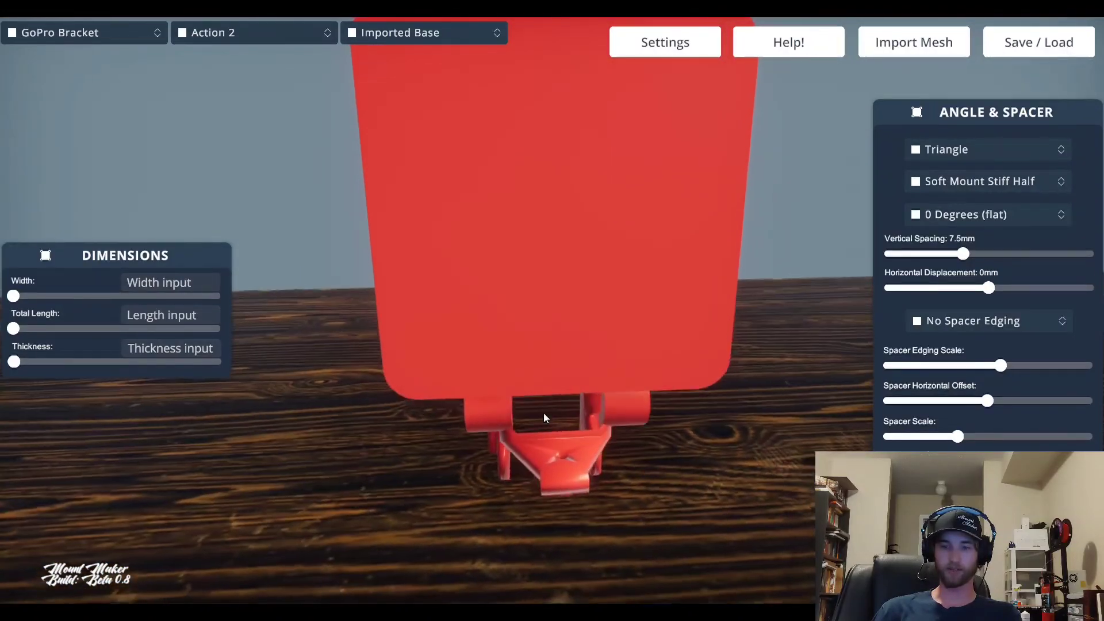
middle_drag(613, 382, 621, 427)
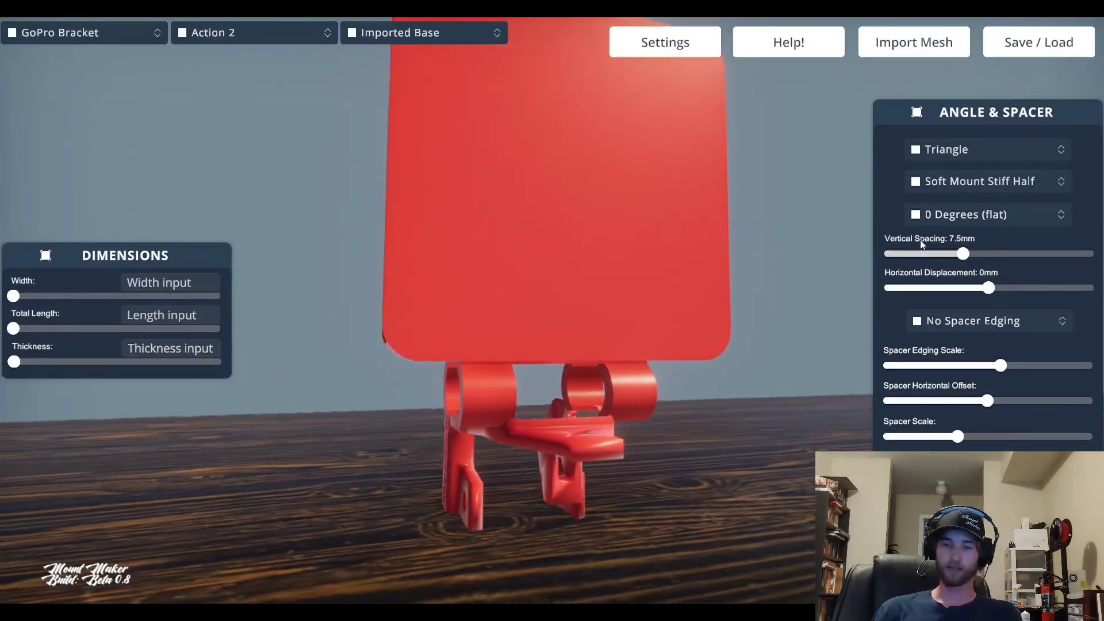
click(944, 153)
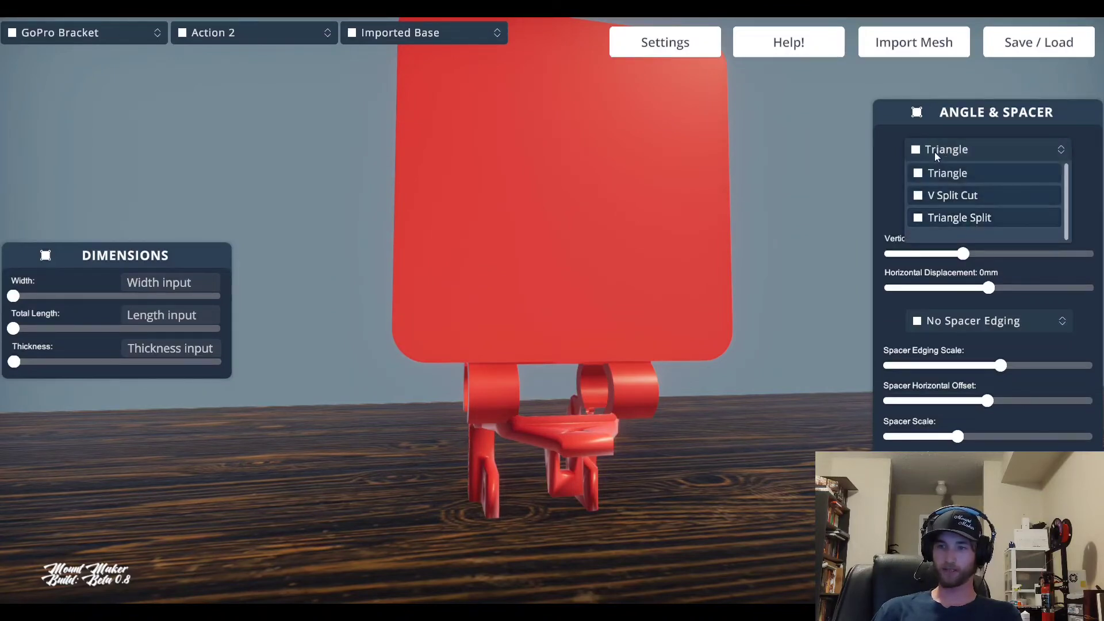
click(416, 299)
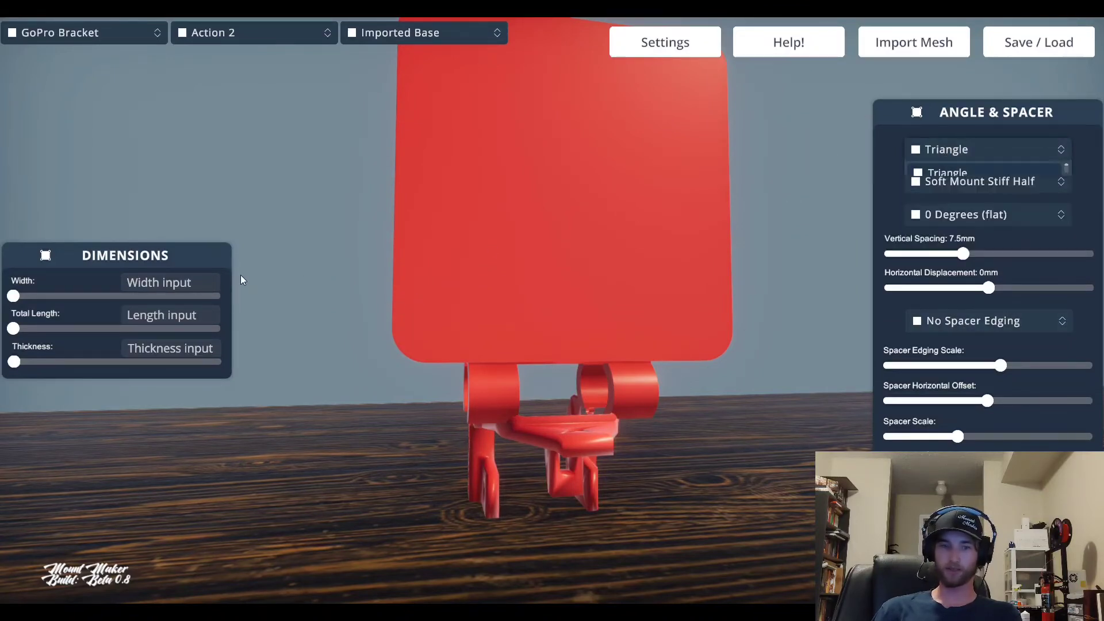
Increase the width to most of its range and change the spacer type to Solid Spacer
drag(13, 296, 187, 297)
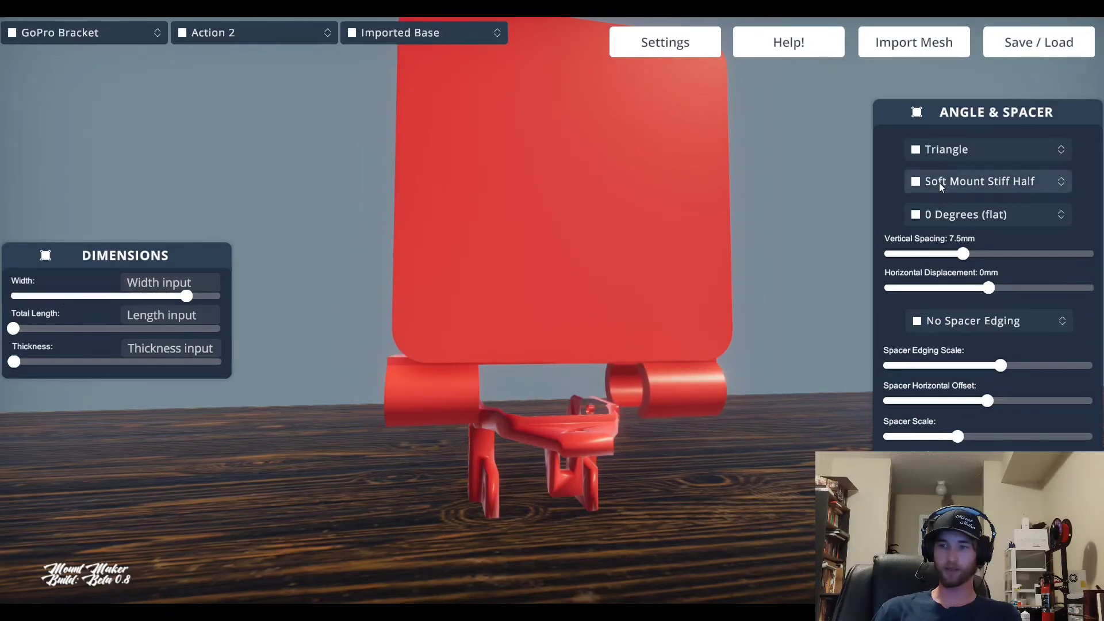
click(940, 182)
scroll(1065, 219, up, 5)
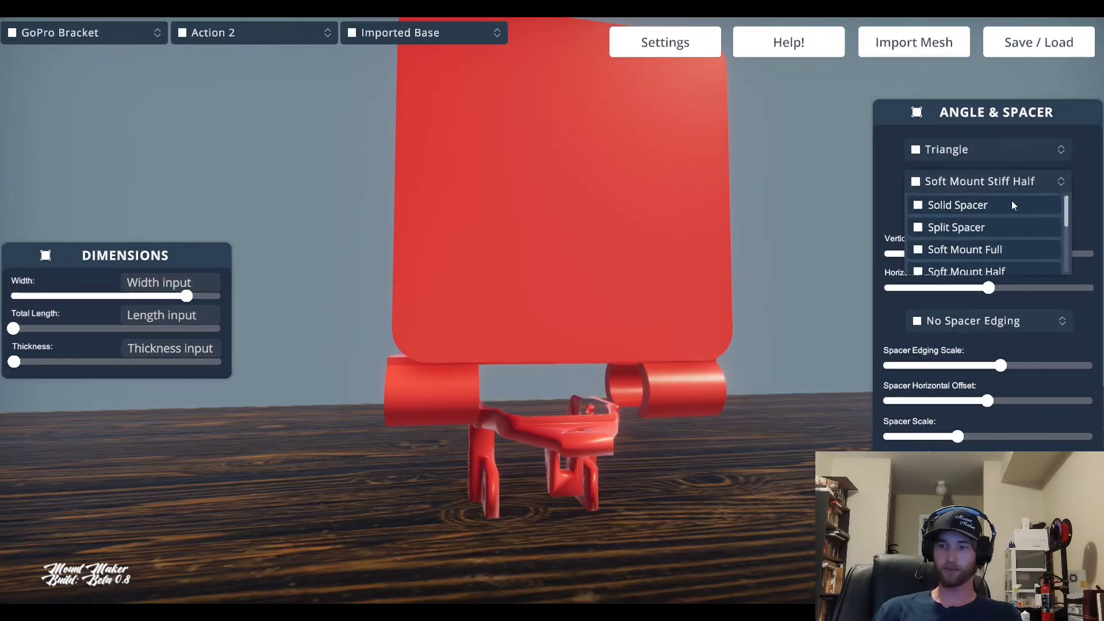
click(972, 207)
drag(591, 326, 688, 330)
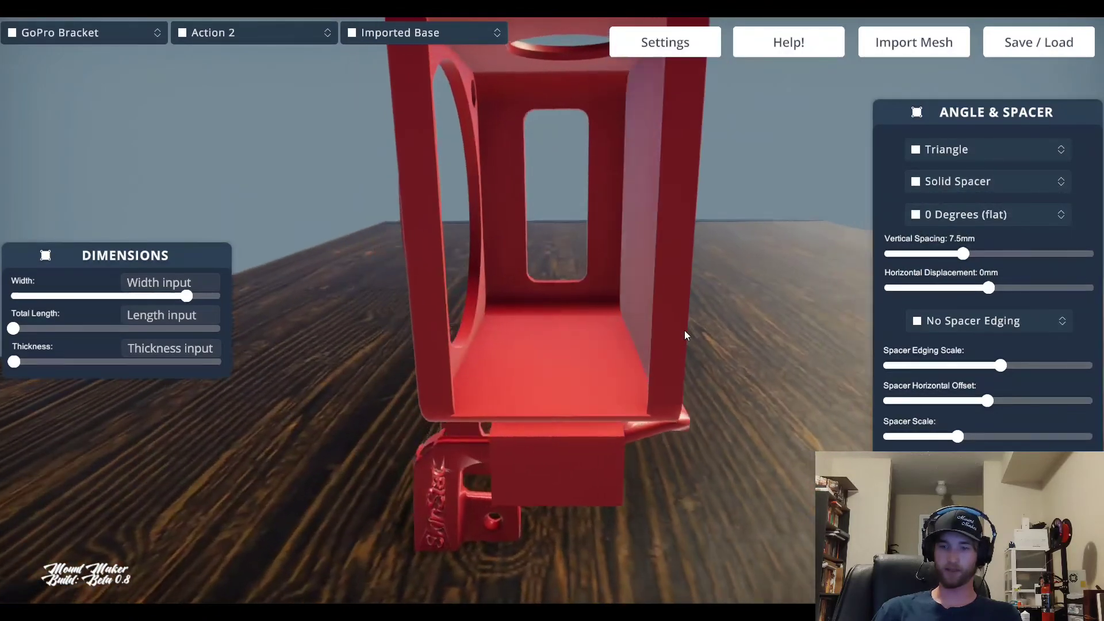
Reduce the width to a small fraction of its range and raise the total length to about two thirds
drag(186, 296, 128, 328)
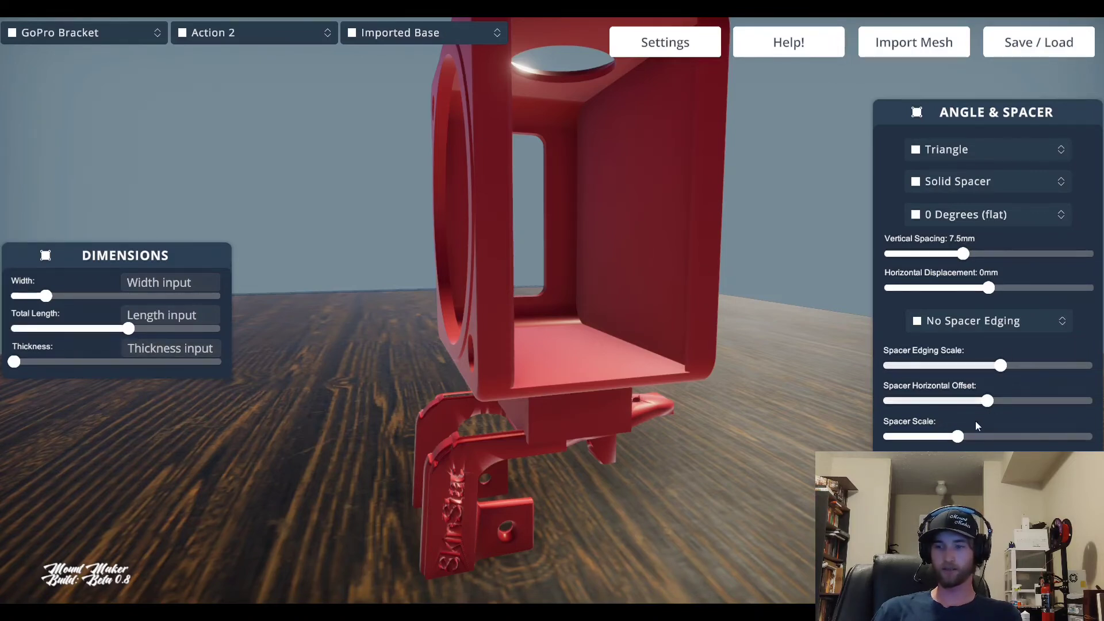
drag(136, 330, 149, 328)
drag(498, 442, 435, 382)
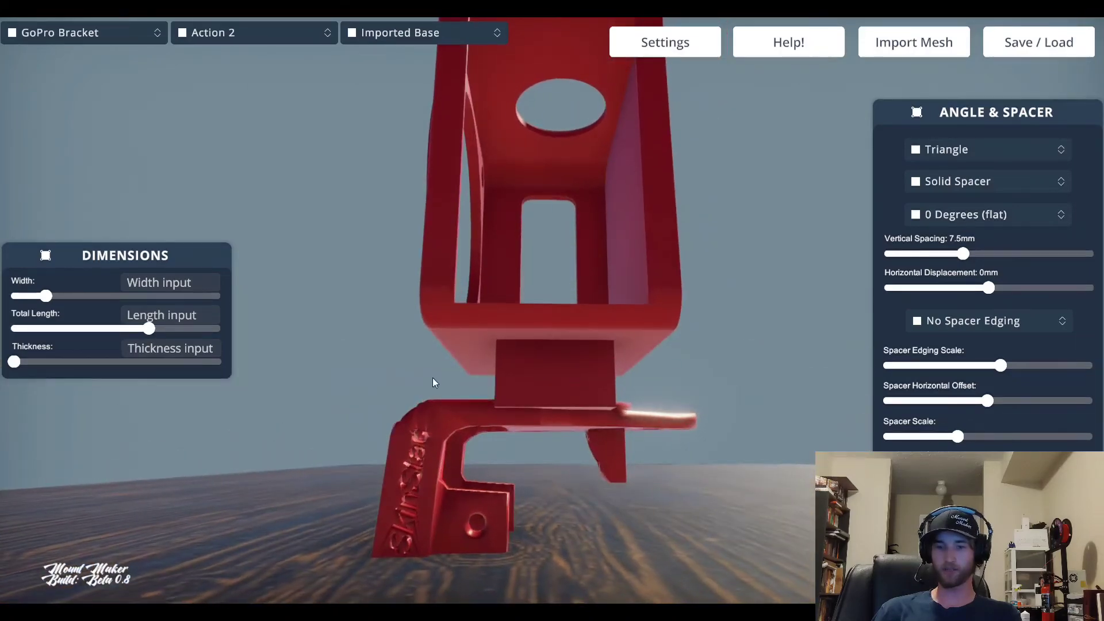
drag(762, 351, 864, 394)
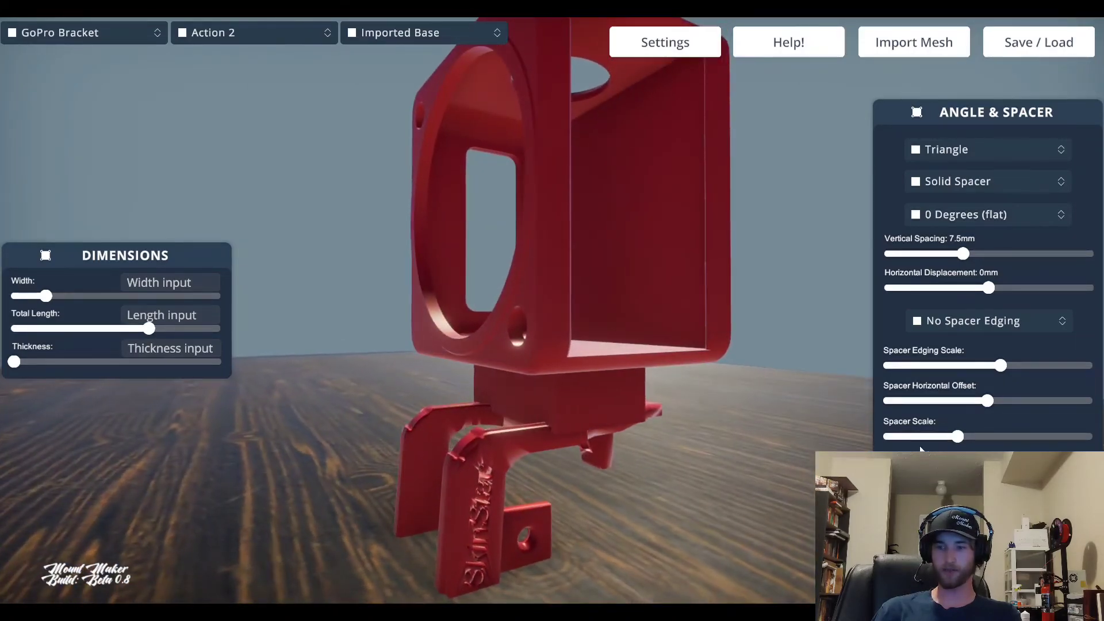
Try the spacer scale near its maximum and reduce it to a narrow spacer
drag(957, 437, 1084, 437)
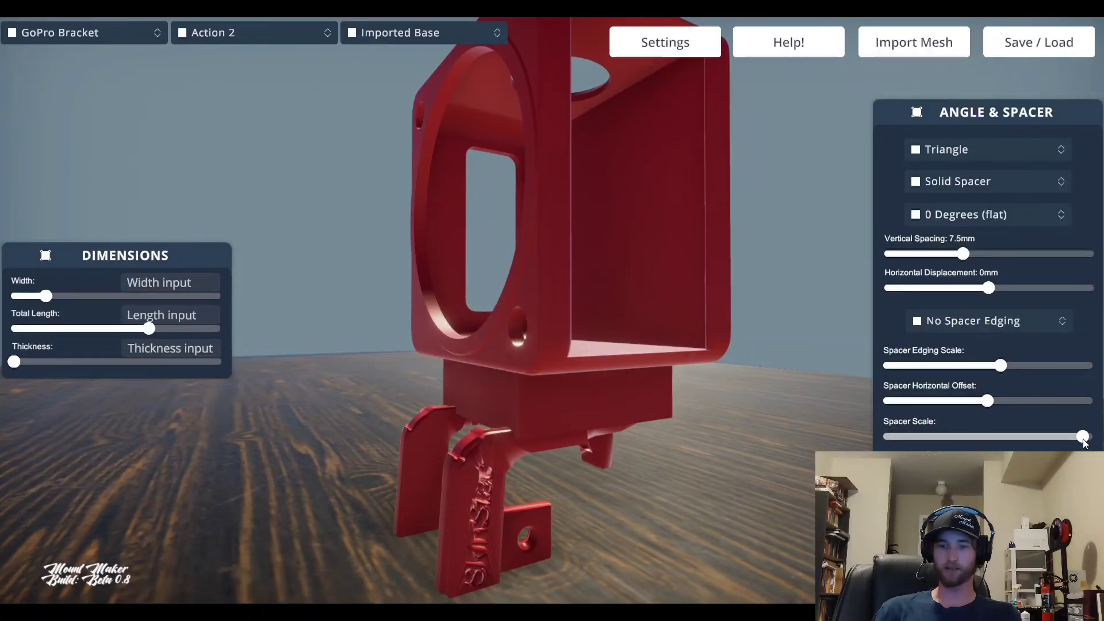
drag(679, 440, 478, 431)
drag(1084, 438, 916, 431)
Apply Fillet Spacer edging to the solid spacer and lower the spacer scale to its minimum
click(950, 319)
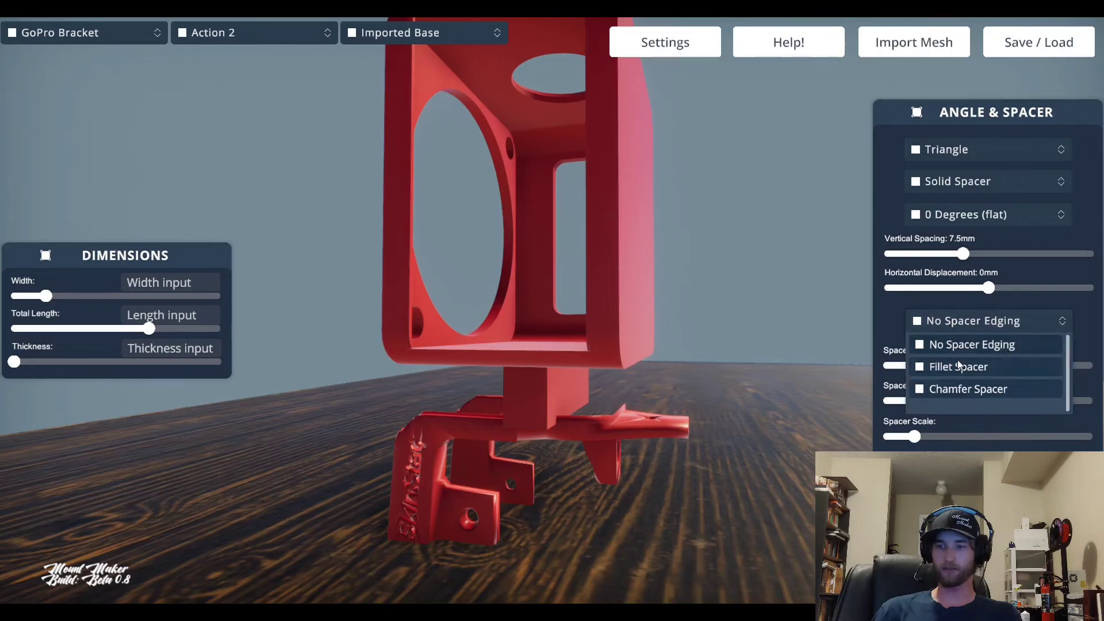
click(957, 368)
drag(734, 464, 684, 471)
drag(915, 436, 875, 438)
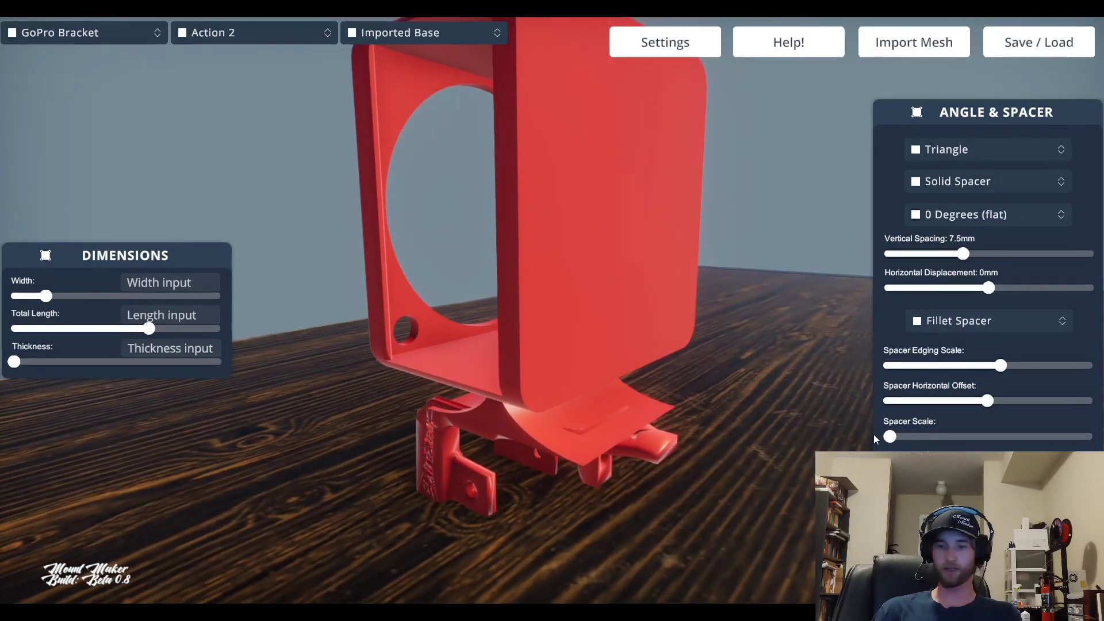
drag(788, 478, 592, 443)
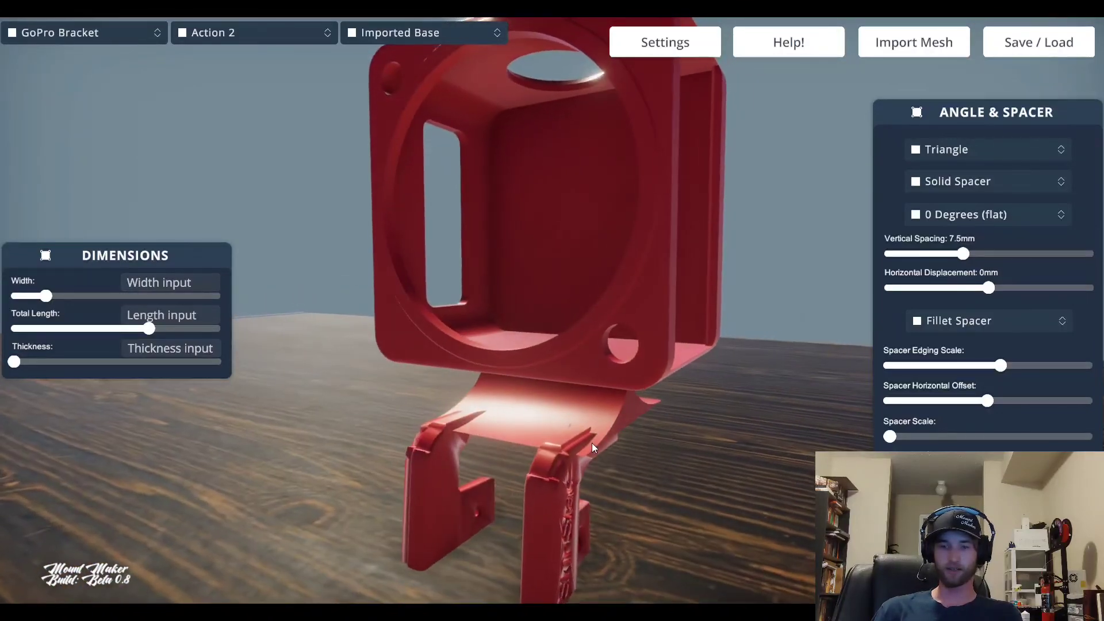
Reduce the width to its minimum and the total length to about a fifth of its range
drag(48, 297, 13, 296)
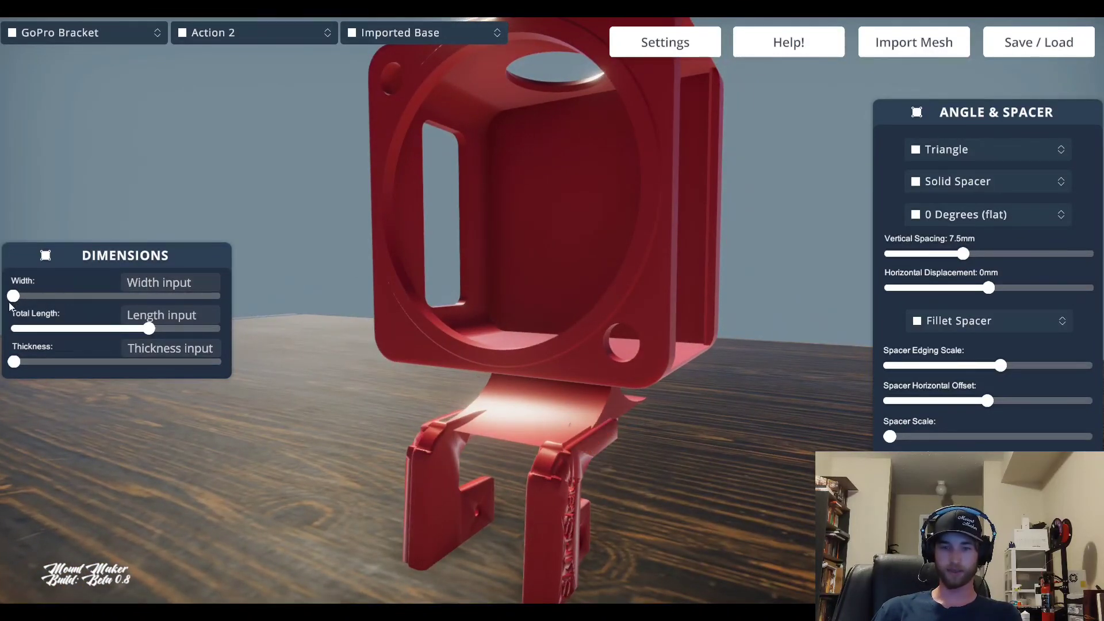
drag(150, 329, 56, 330)
drag(485, 360, 317, 367)
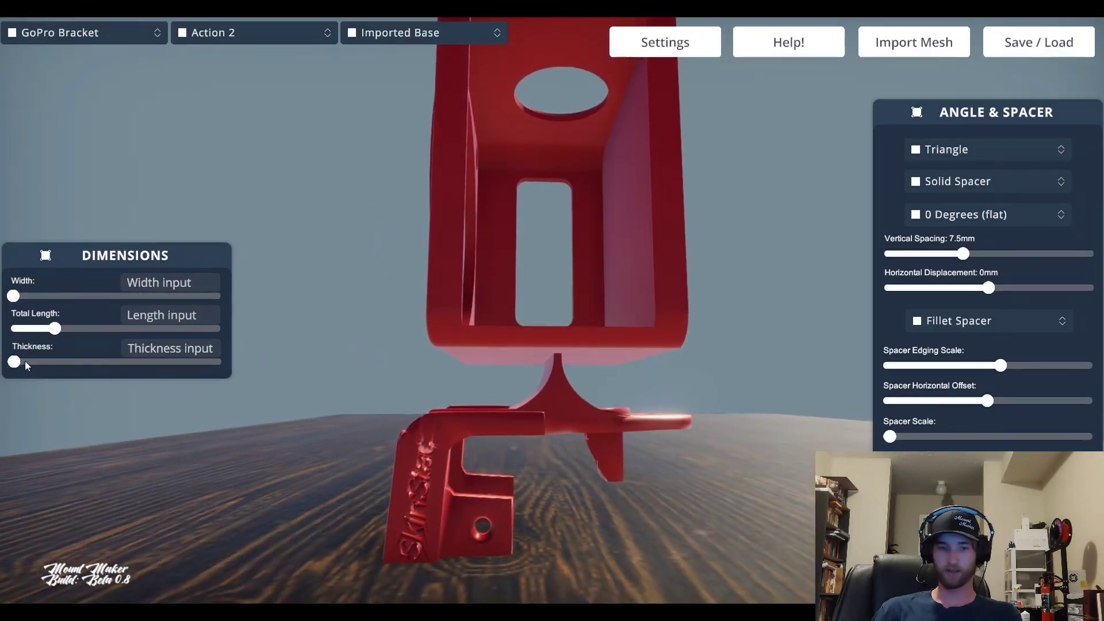
Set the thickness to 0
mouse_move(14, 362)
mouse_down()
mouse_move(250, 378)
mouse_move(2, 373)
mouse_up()
drag(305, 378, 156, 344)
click(161, 349)
text(0)
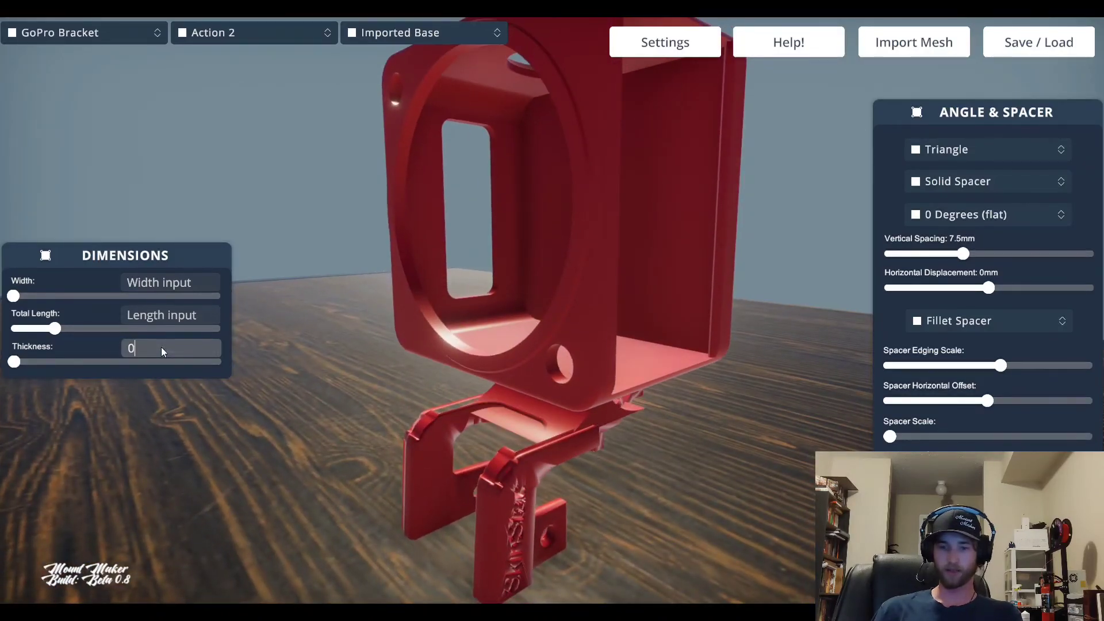
drag(360, 374, 343, 362)
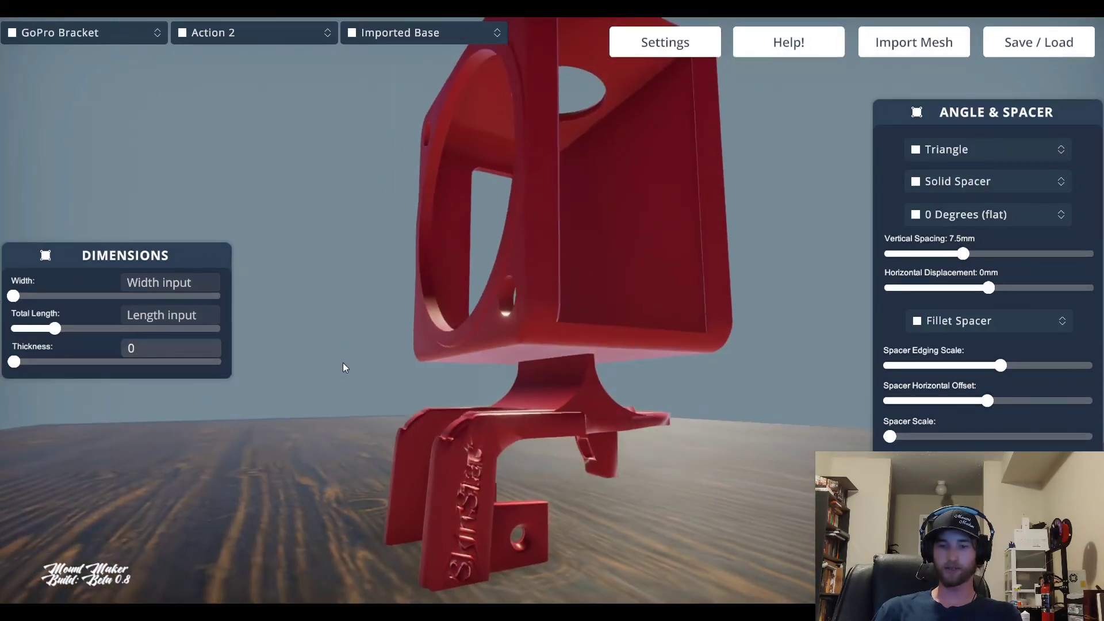
mouse_move(12, 363)
mouse_down()
mouse_move(22, 363)
mouse_move(0, 364)
mouse_up()
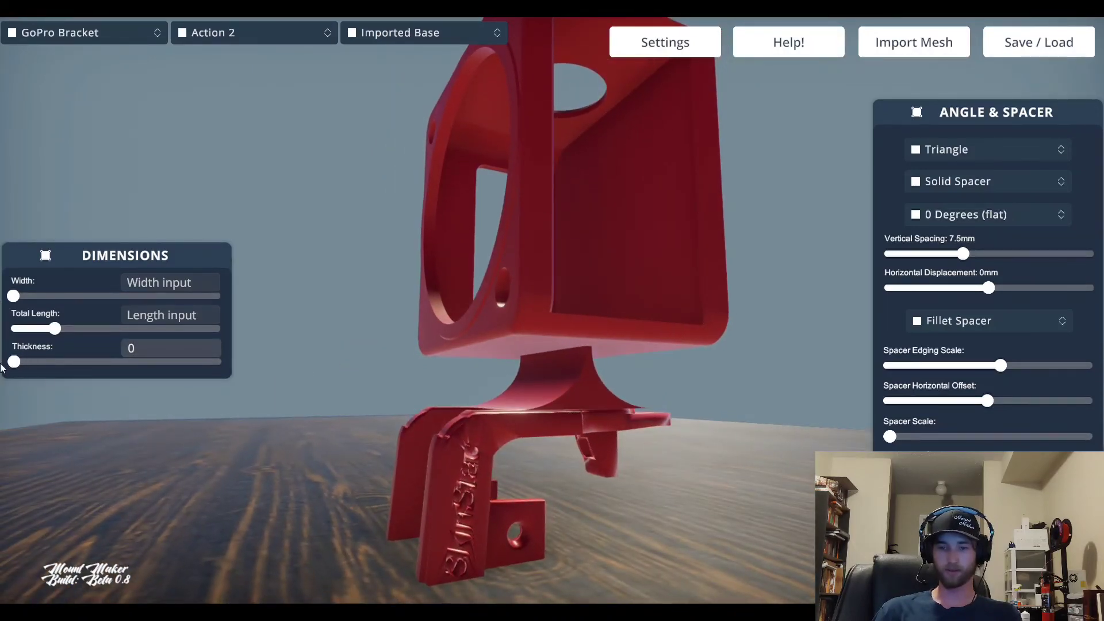
drag(480, 253, 498, 237)
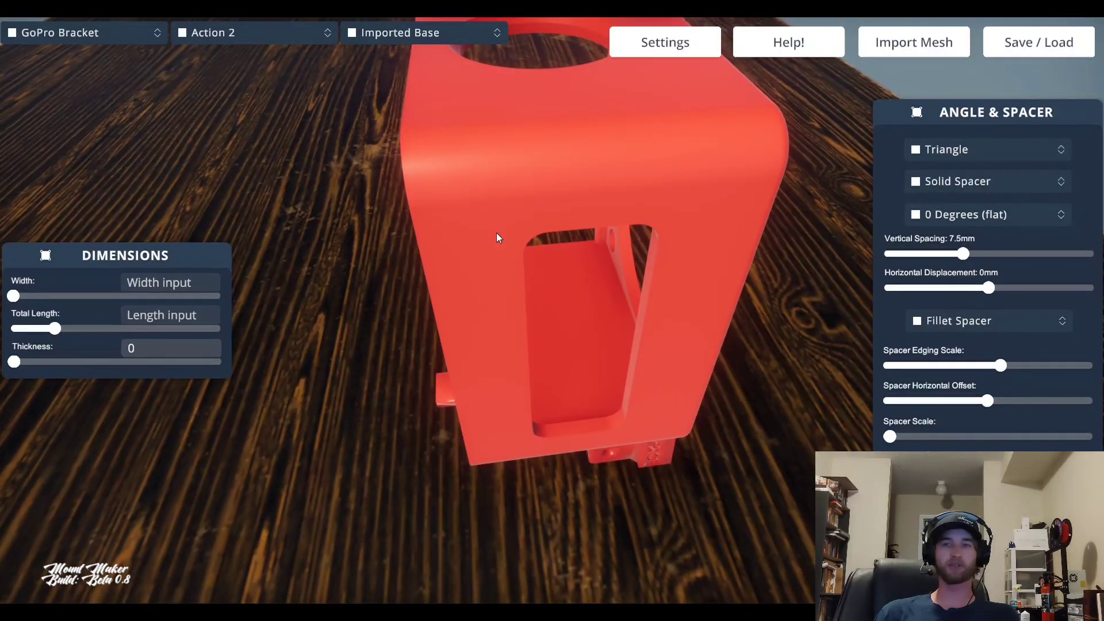